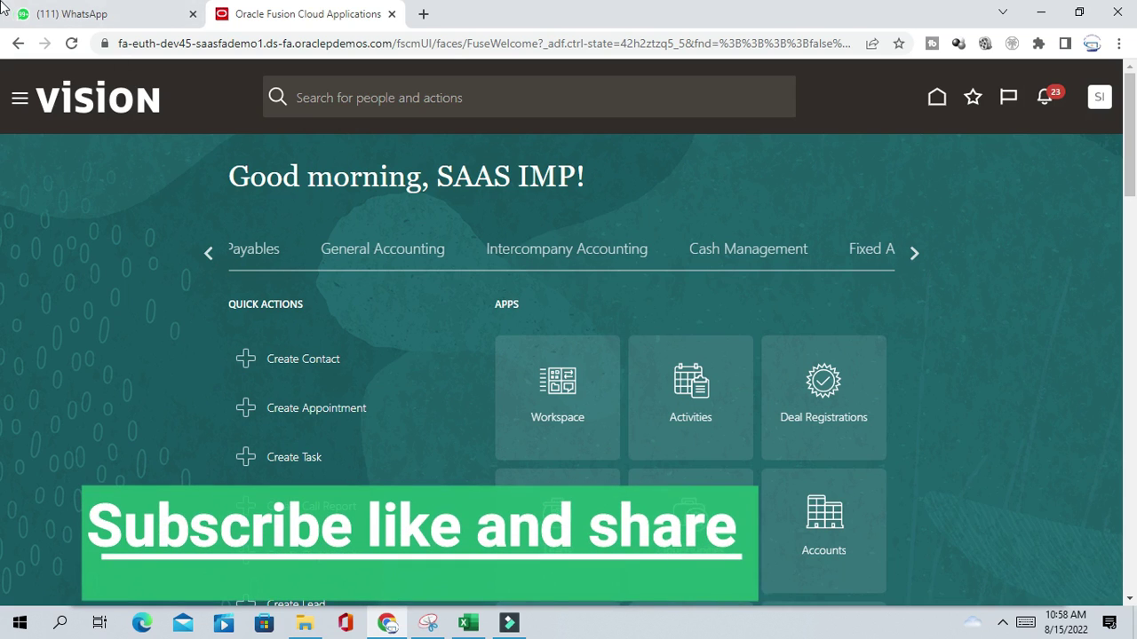
# Open the Scheduled Processes work area from the Tools category
pyautogui.moveTo(6, 9)
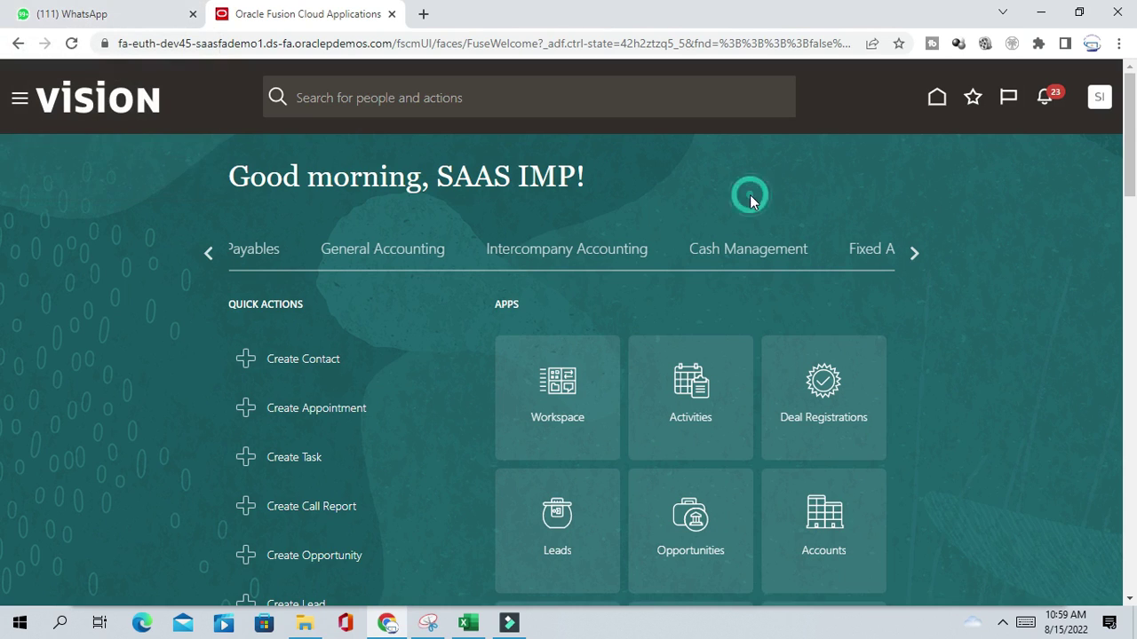
pyautogui.click(917, 253)
pyautogui.click(916, 252)
pyautogui.click(209, 253)
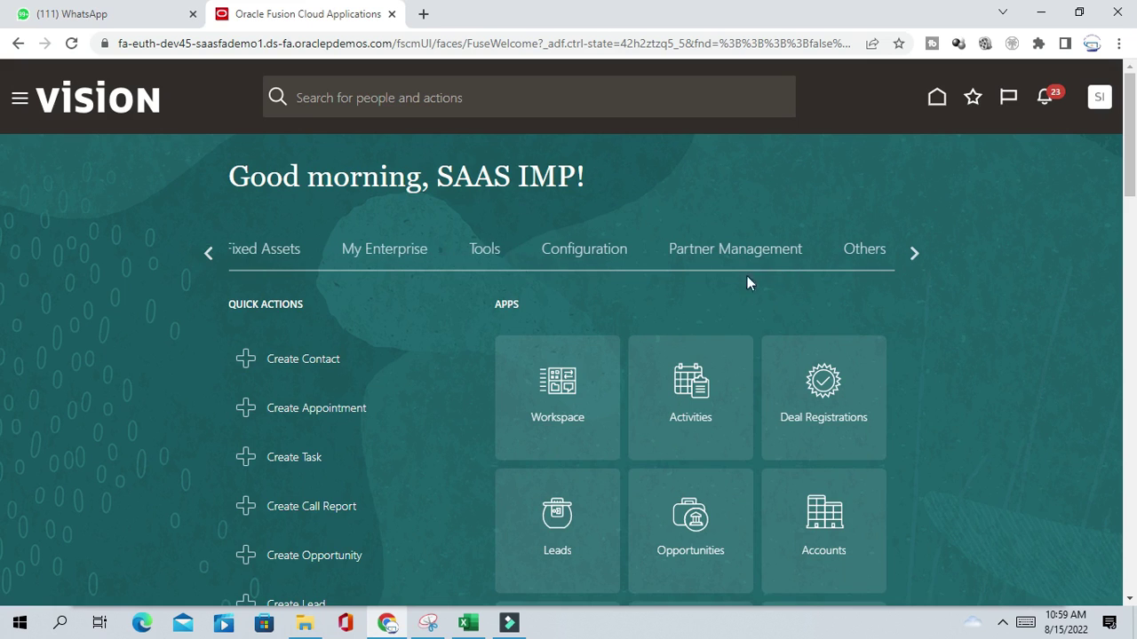
pyautogui.click(493, 260)
pyautogui.scroll(-2, 791, 323)
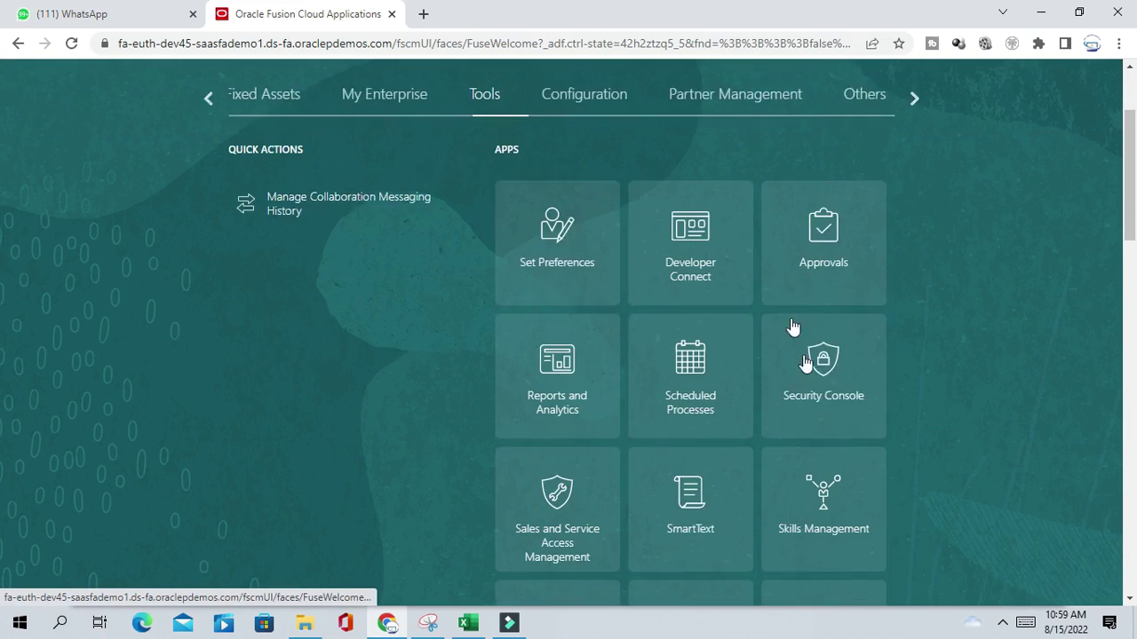
pyautogui.scroll(-1, 854, 385)
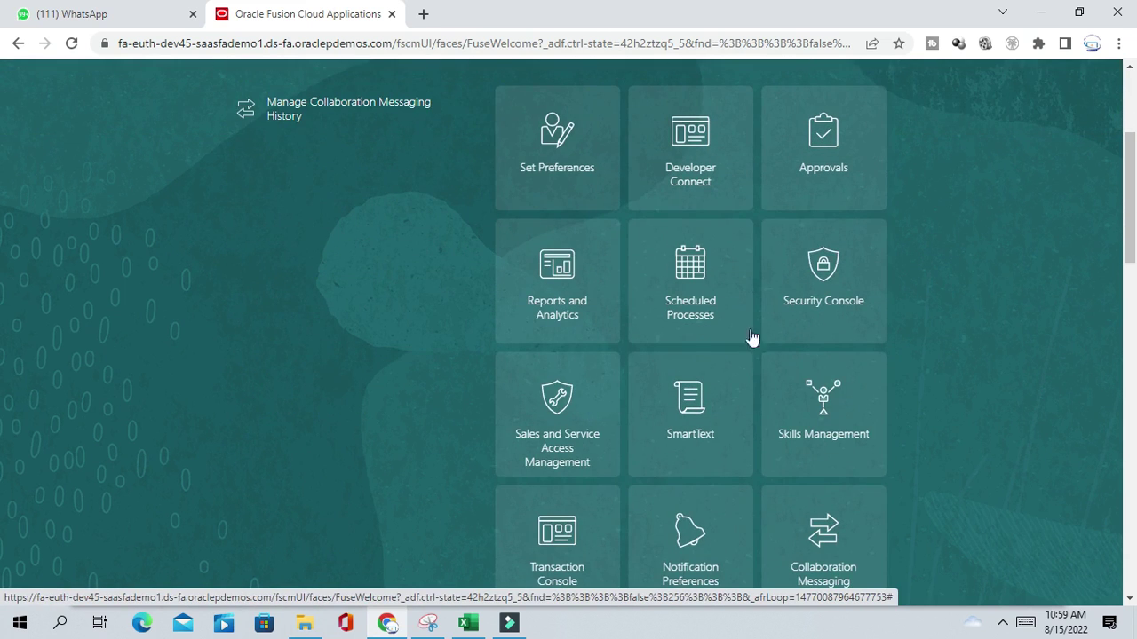
pyautogui.click(701, 266)
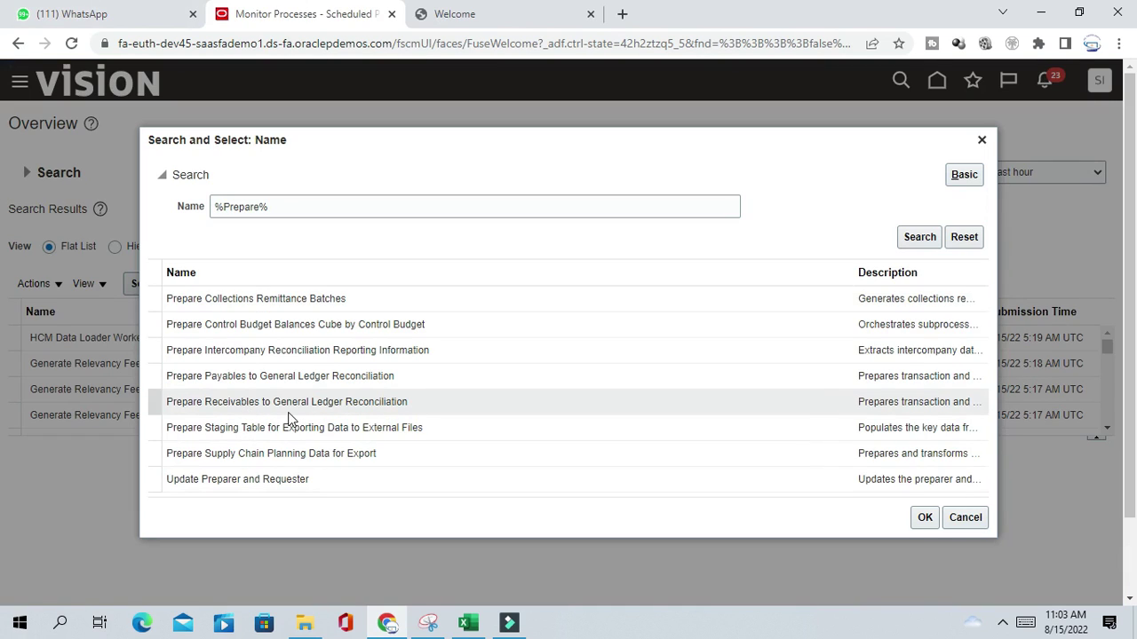
# Choose the Prepare Receivables to General Ledger Reconciliation job and confirm it
pyautogui.click(310, 402)
pyautogui.click(924, 517)
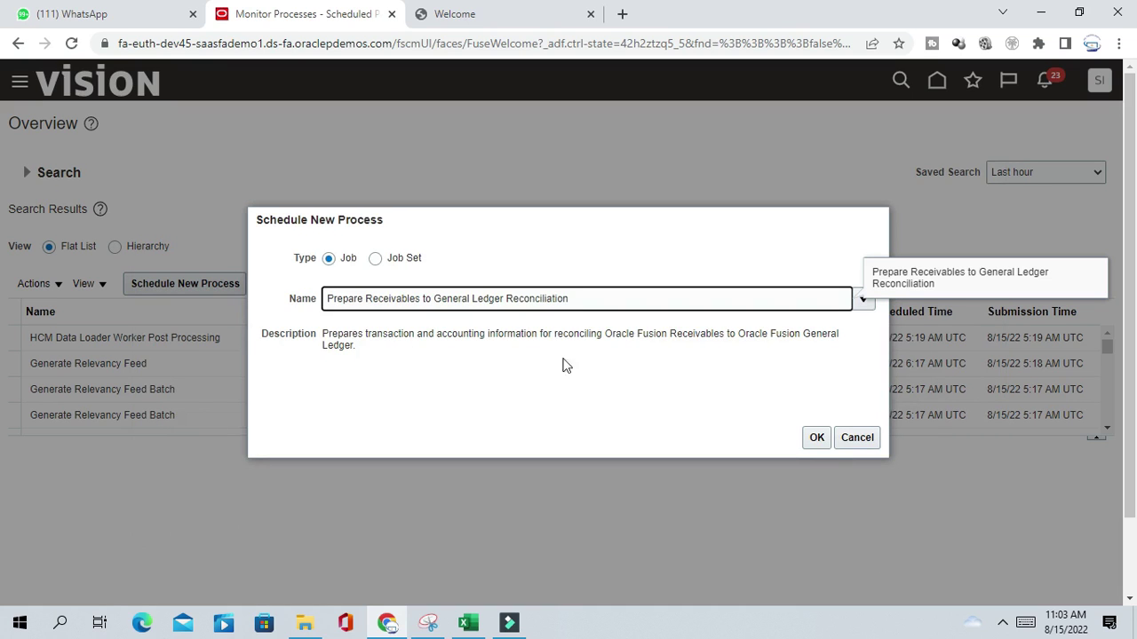
pyautogui.click(817, 438)
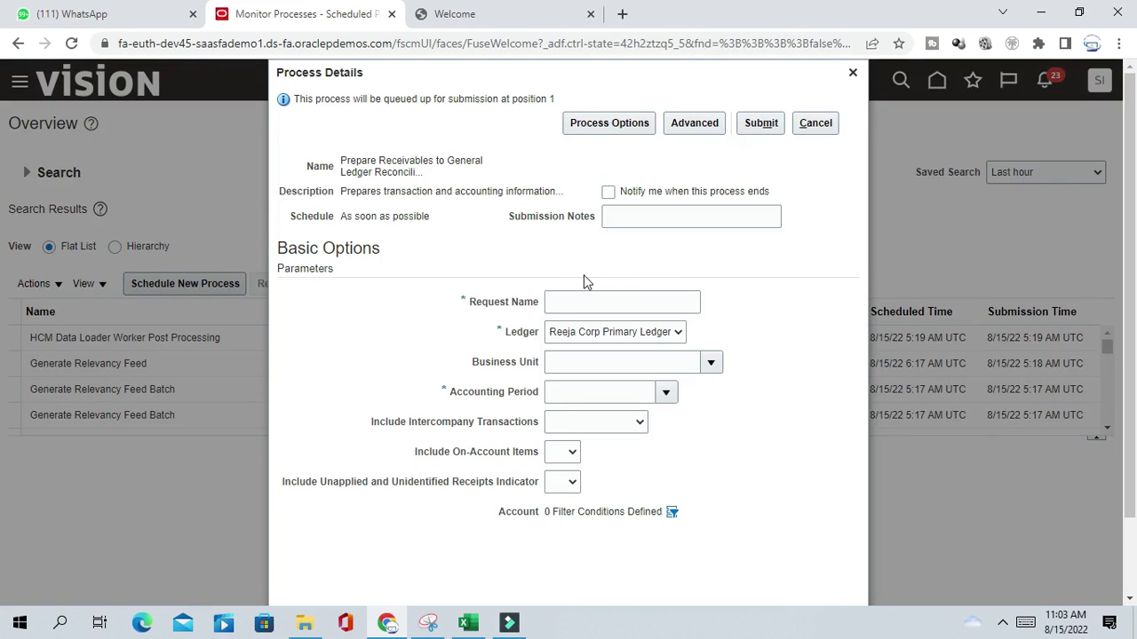
# Enter request name ARRECON and select US Primary Ledger as the ledger
pyautogui.click(595, 303)
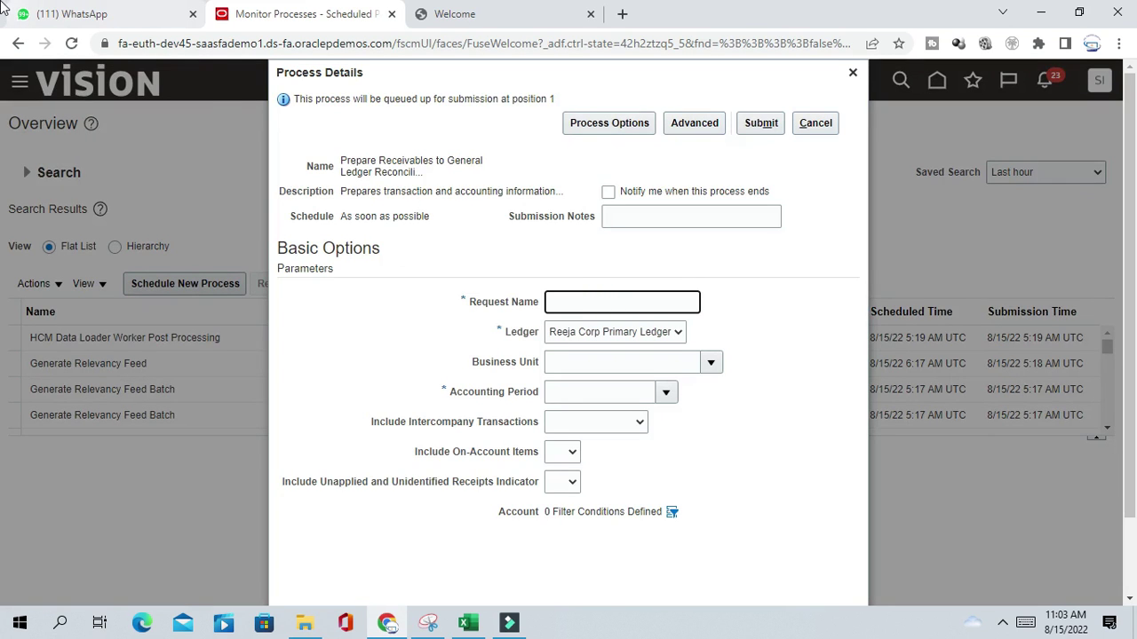
pyautogui.click(557, 302)
pyautogui.write('AR')
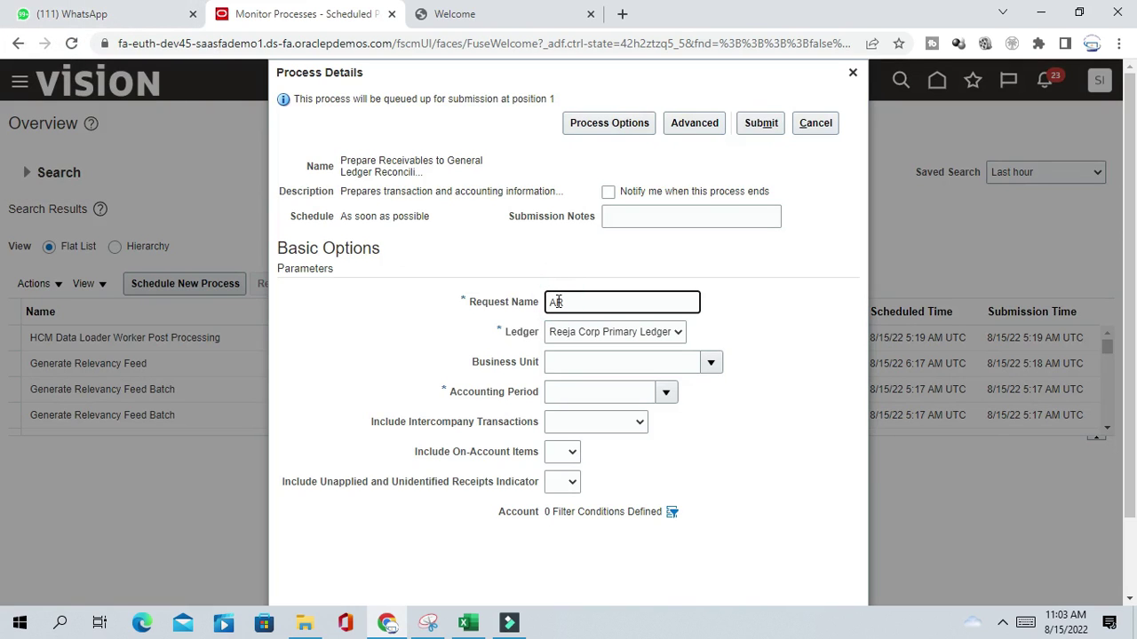
pyautogui.write('RECON')
pyautogui.click(796, 362)
pyautogui.click(1002, 622)
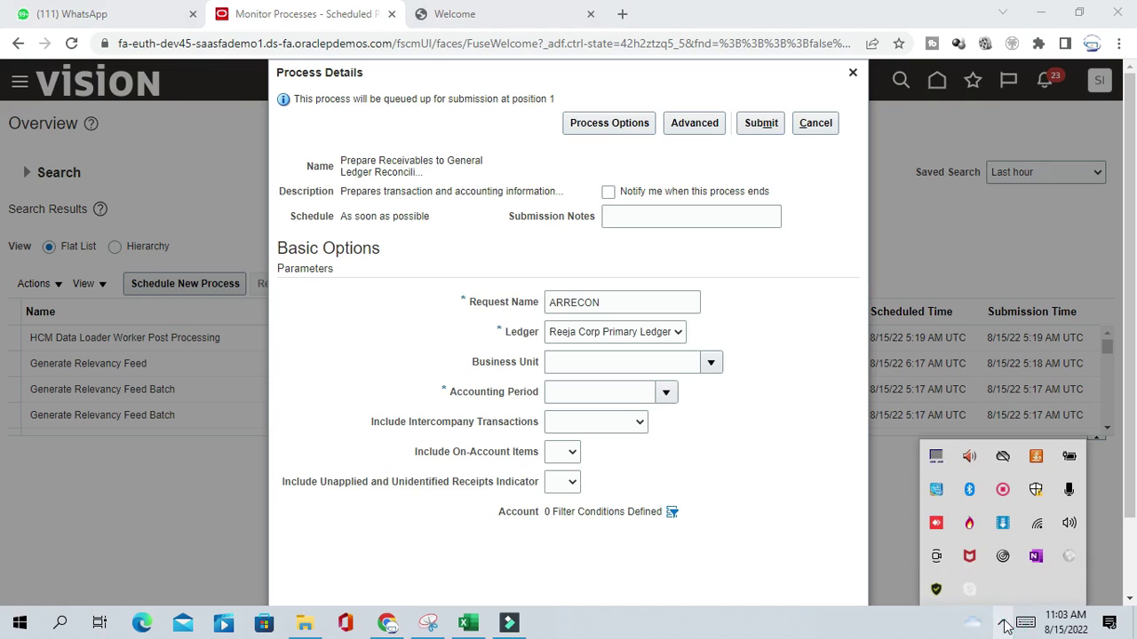
pyautogui.click(767, 314)
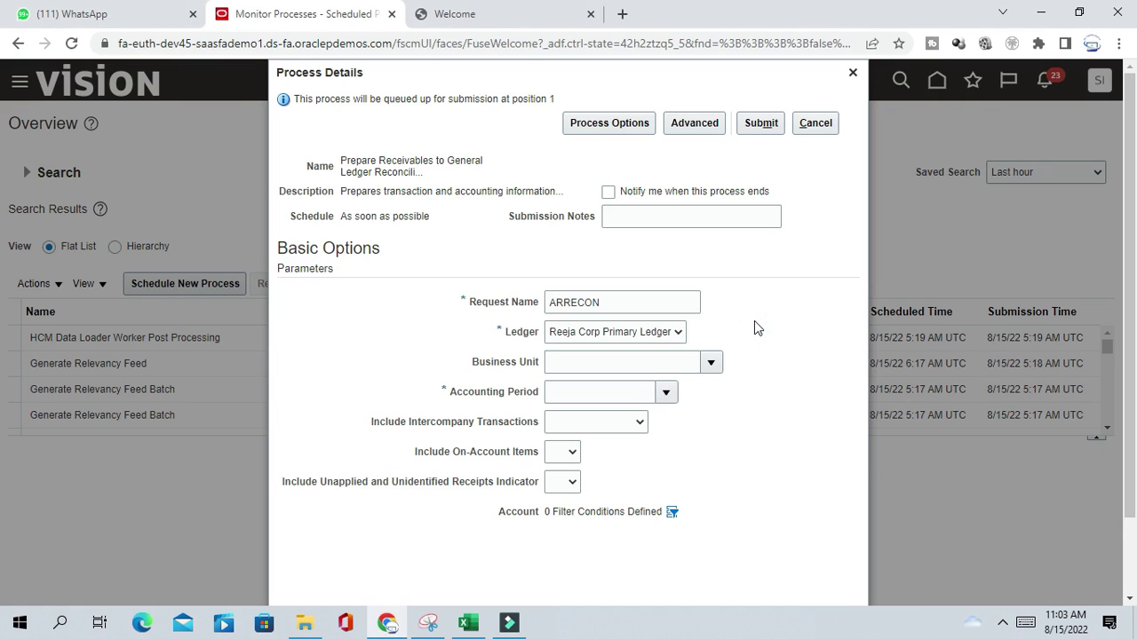
pyautogui.click(678, 331)
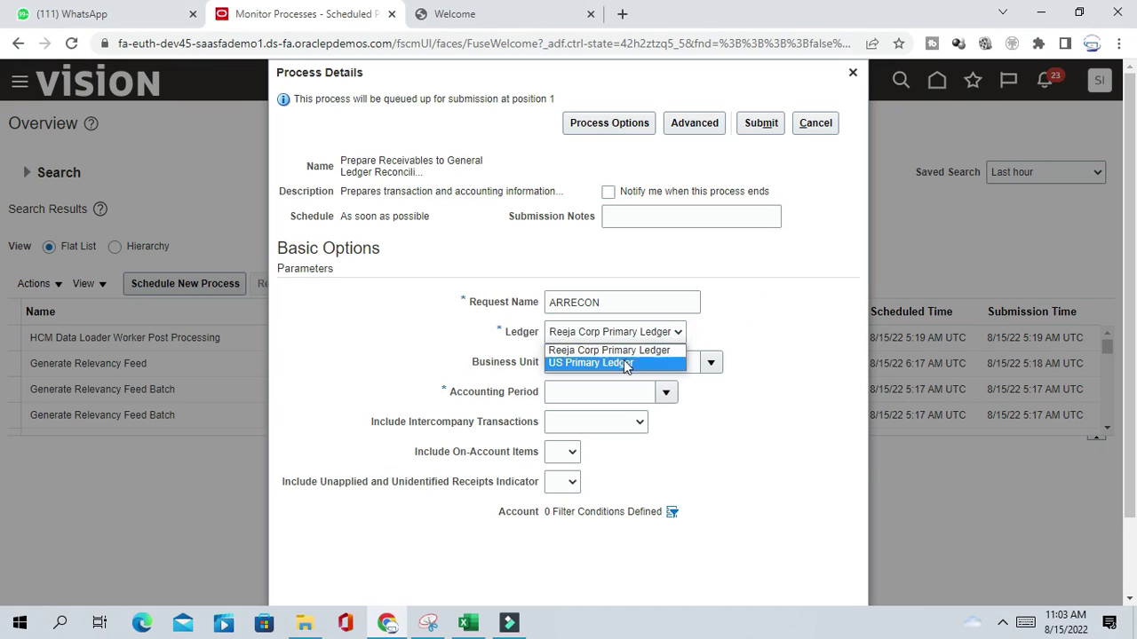
pyautogui.click(627, 365)
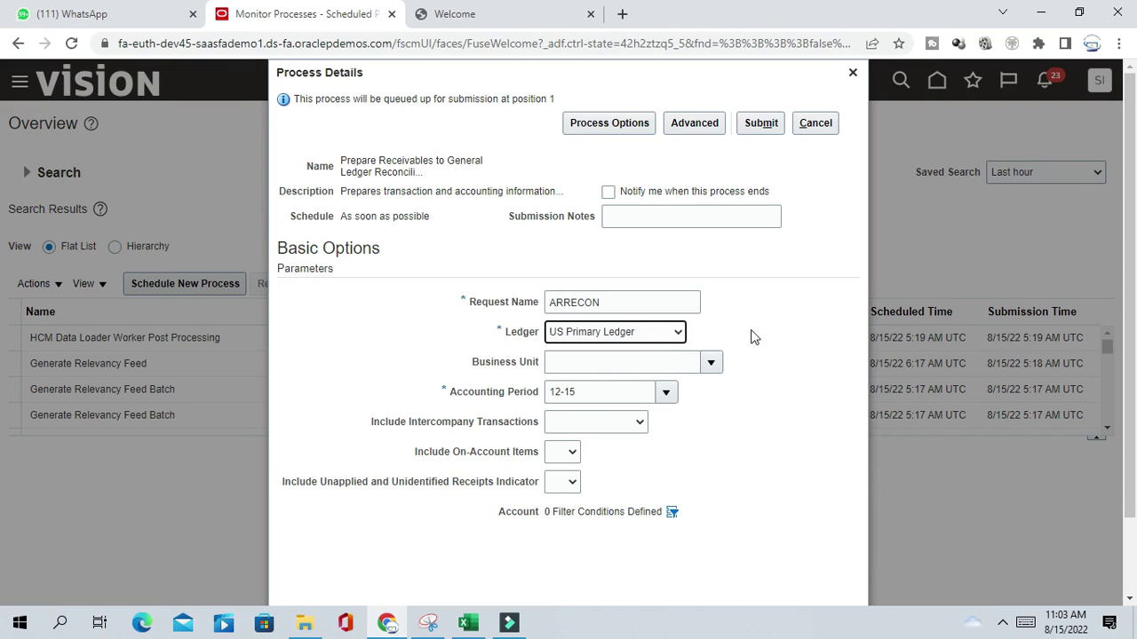
# Select US1 Business Unit as the business unit
pyautogui.click(712, 364)
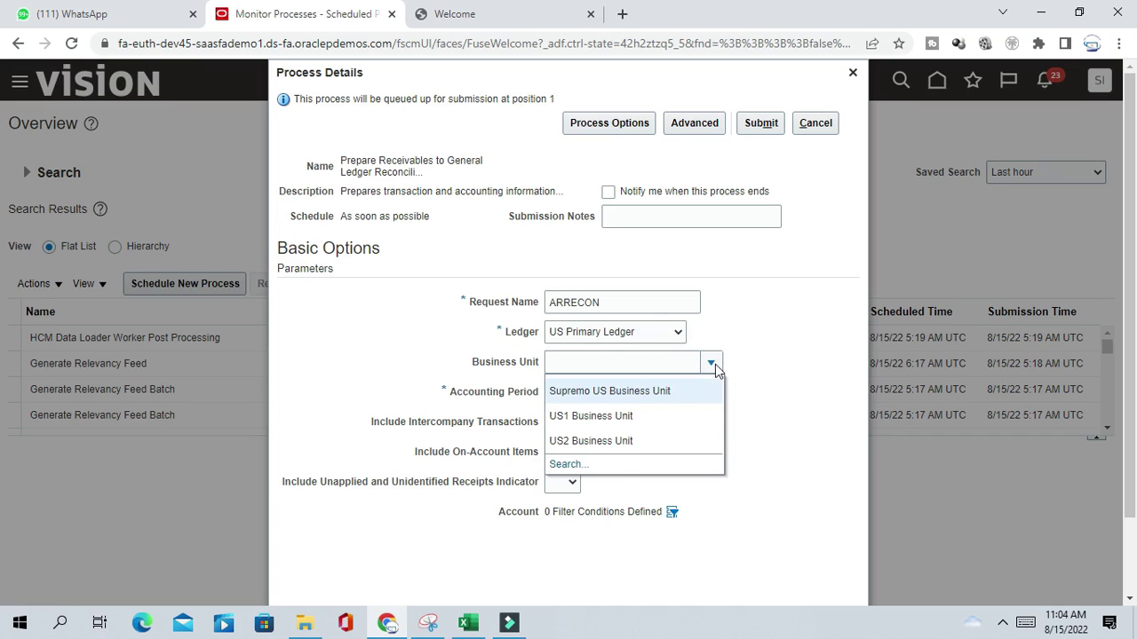
pyautogui.click(586, 416)
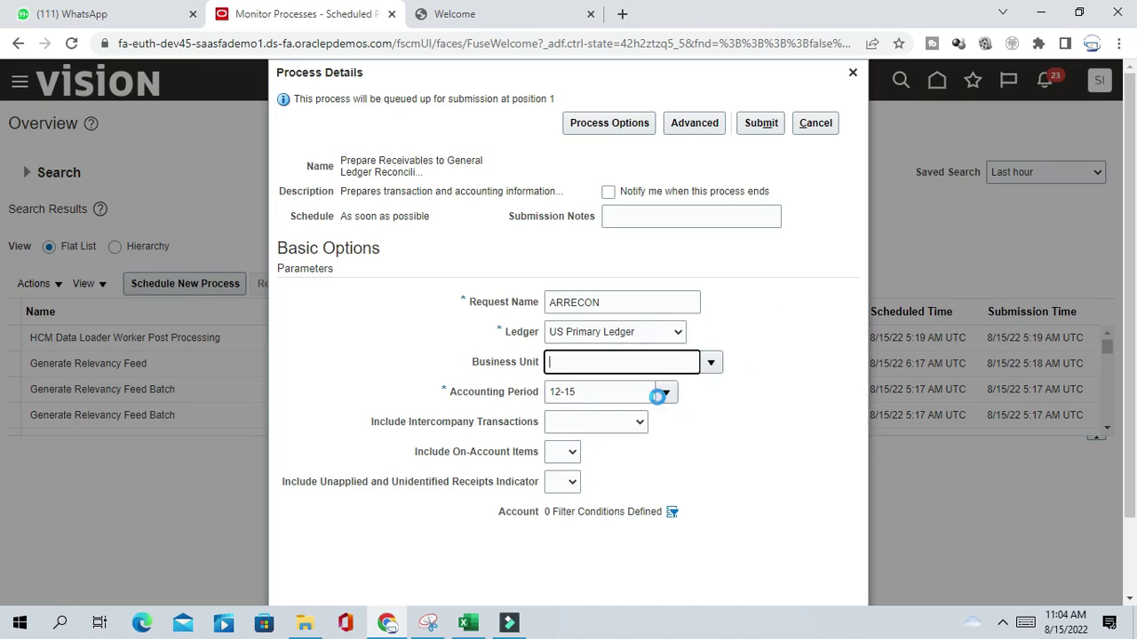
pyautogui.click(741, 441)
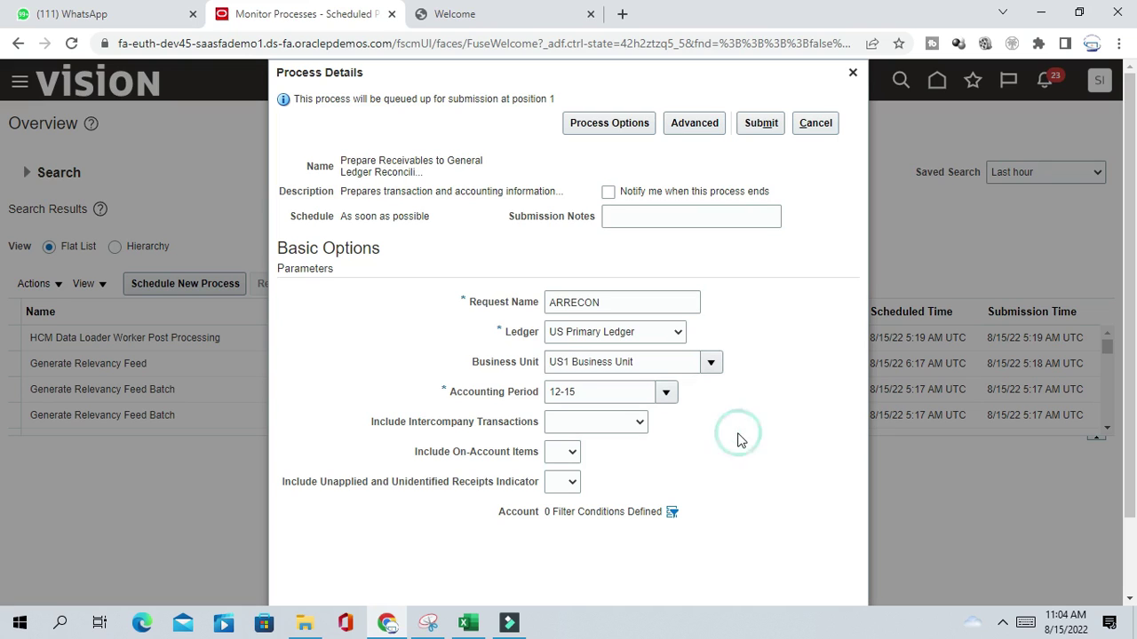
# Change the accounting period from 12-15 to 07-22
pyautogui.click(668, 393)
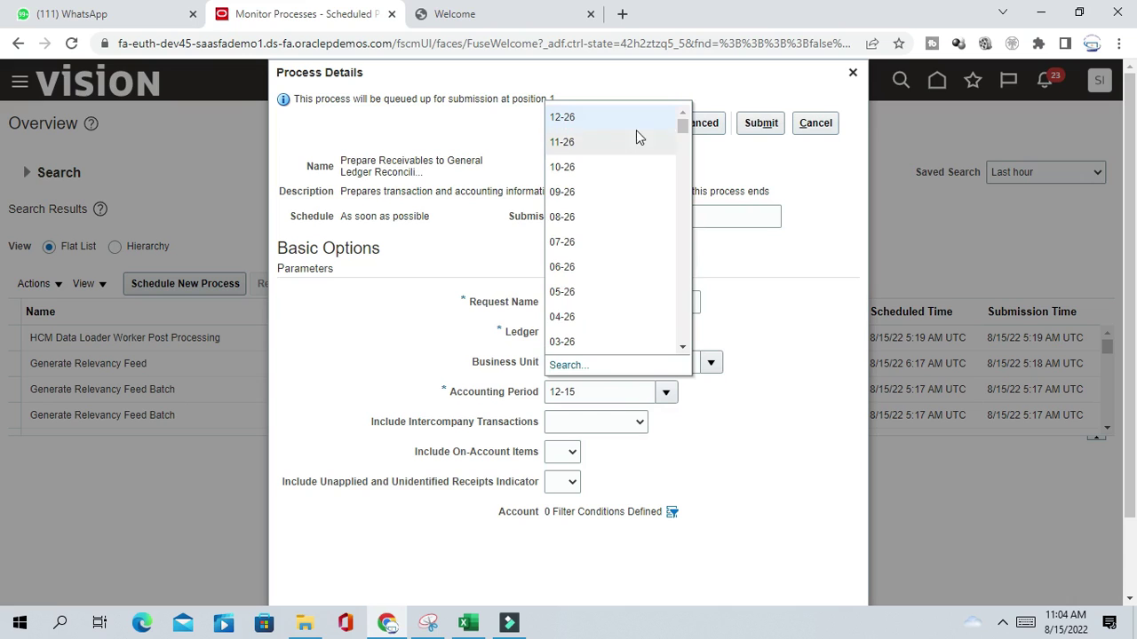
pyautogui.click(683, 127)
pyautogui.moveTo(683, 127); pyautogui.dragTo(671, 184)
pyautogui.click(683, 114)
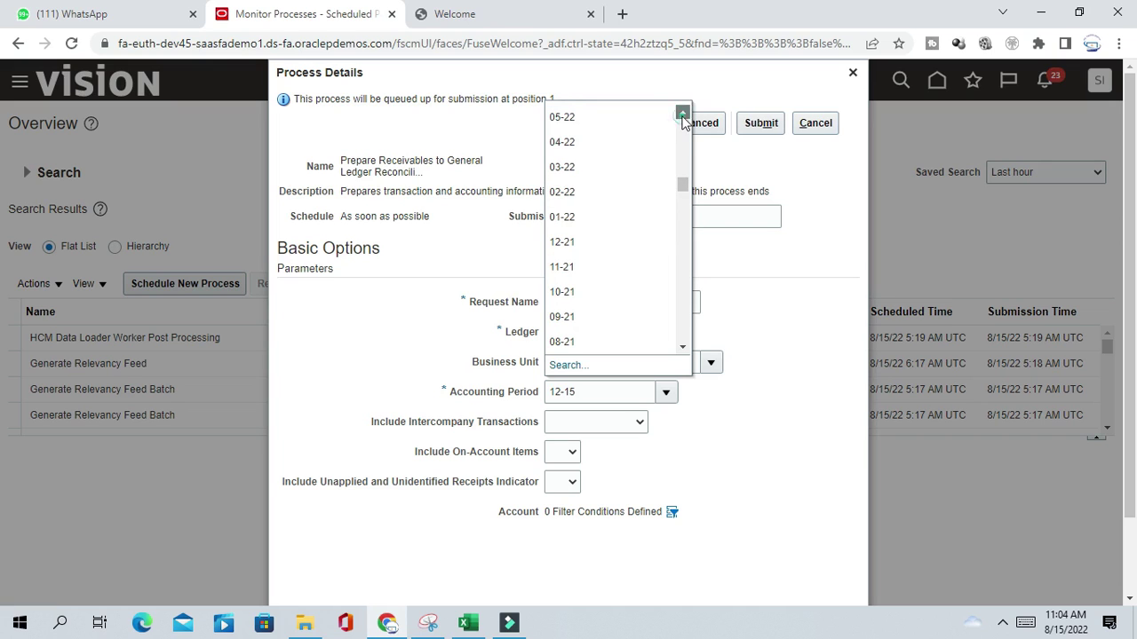
pyautogui.moveTo(682, 181)
pyautogui.mouseDown()
pyautogui.moveTo(680, 143)
pyautogui.moveTo(681, 171)
pyautogui.mouseUp()
pyautogui.click(682, 113)
pyautogui.click(682, 113)
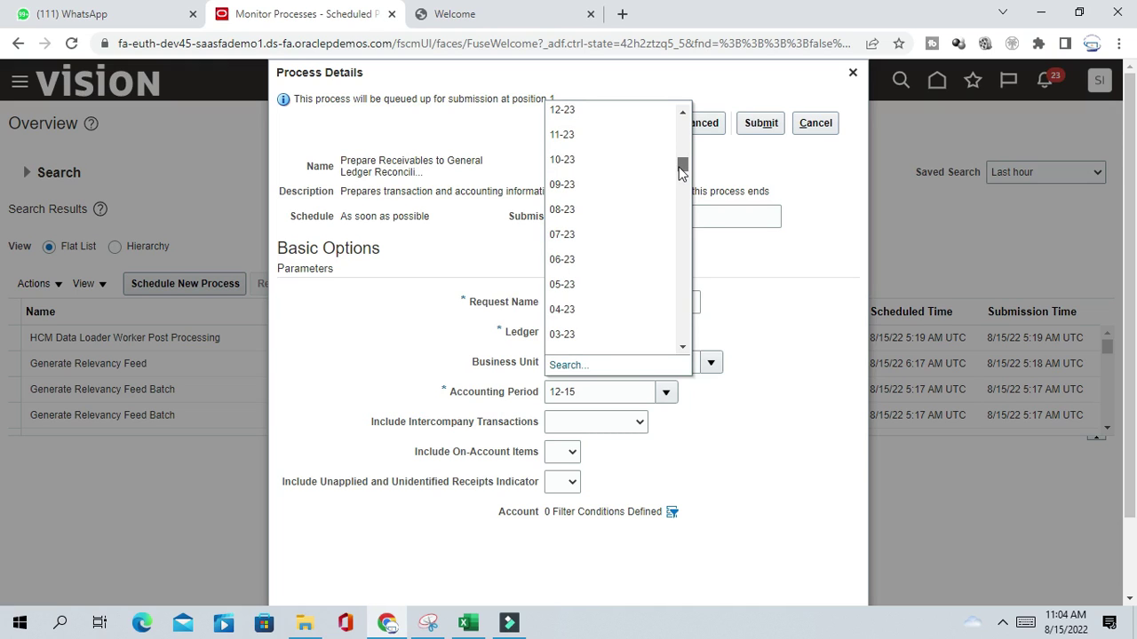
pyautogui.moveTo(680, 172); pyautogui.dragTo(682, 174)
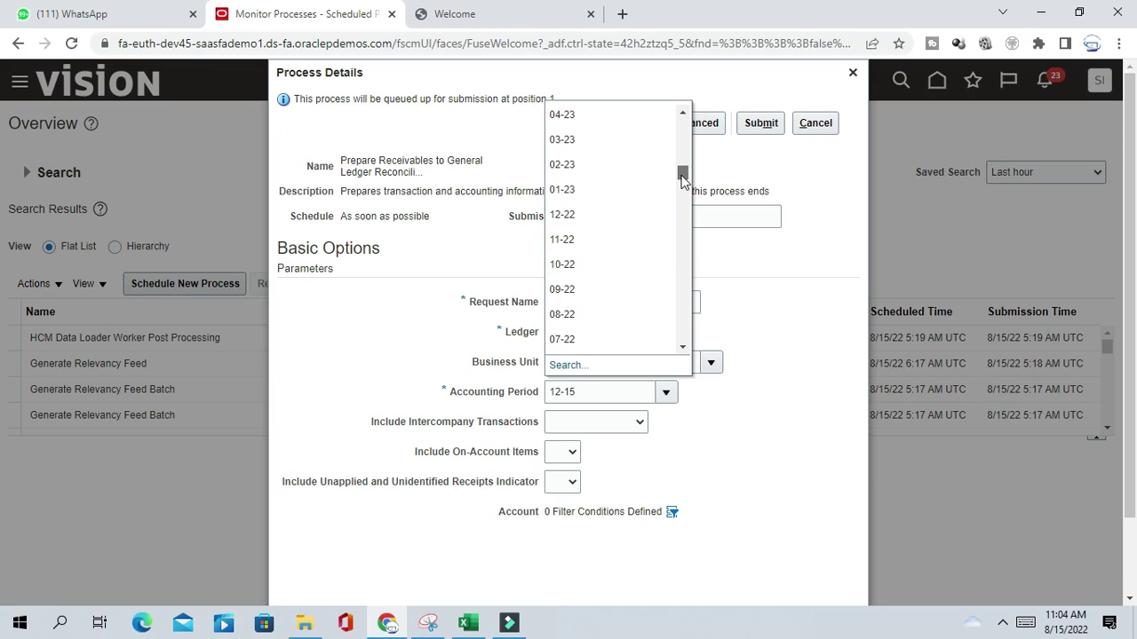
pyautogui.click(563, 338)
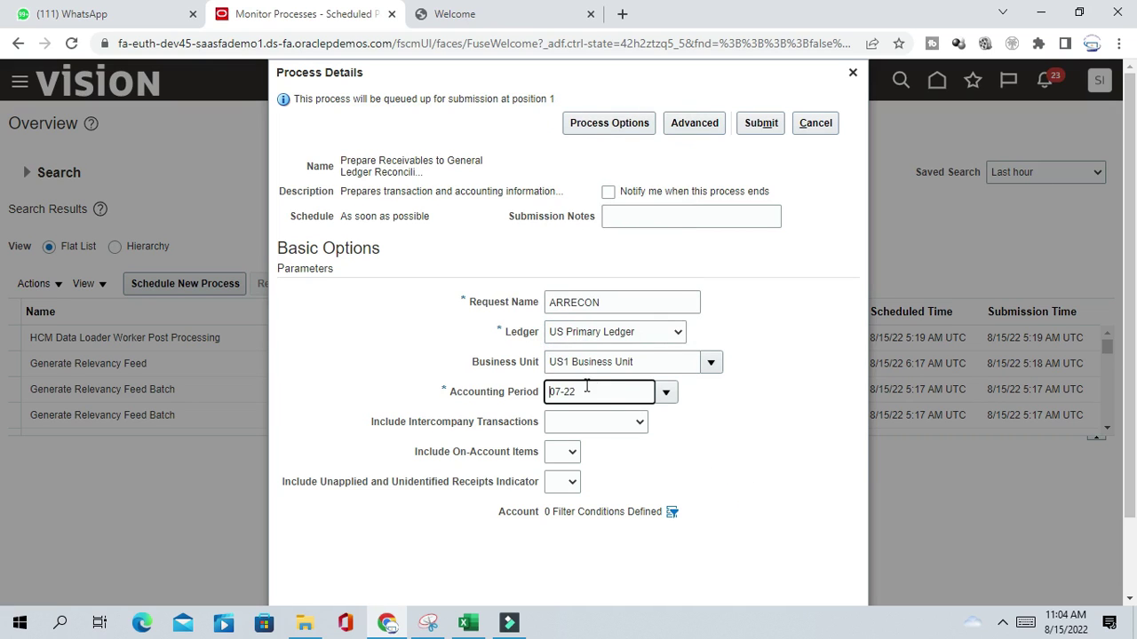
pyautogui.click(789, 407)
pyautogui.scroll(-1, 790, 408)
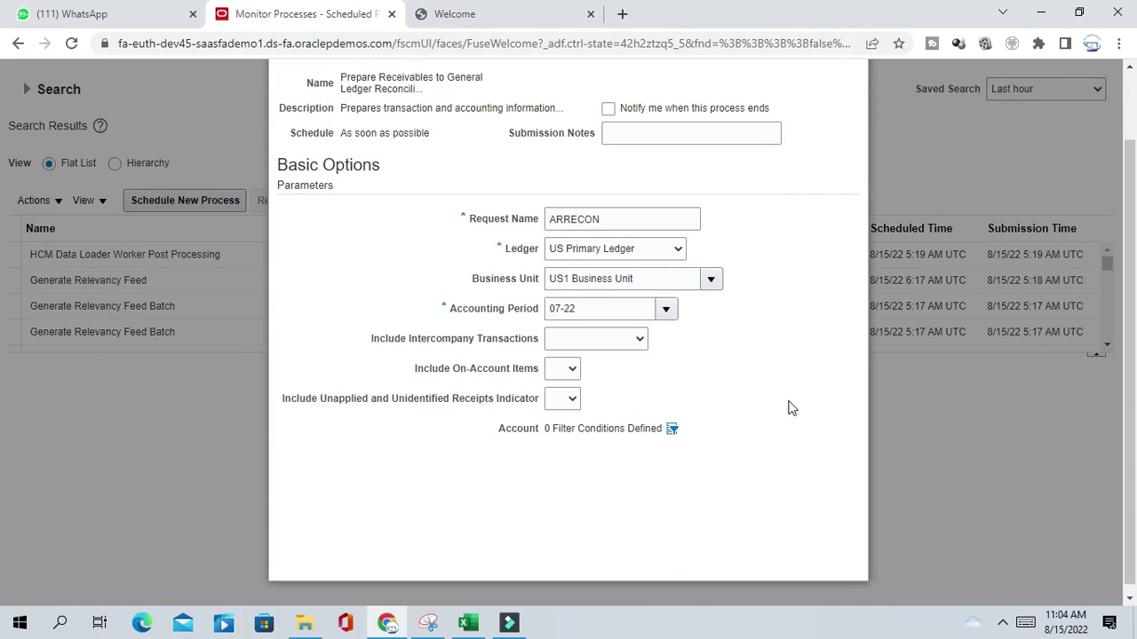
# Leave the intercompany transactions, on-account items and unapplied receipts options blank
pyautogui.click(611, 345)
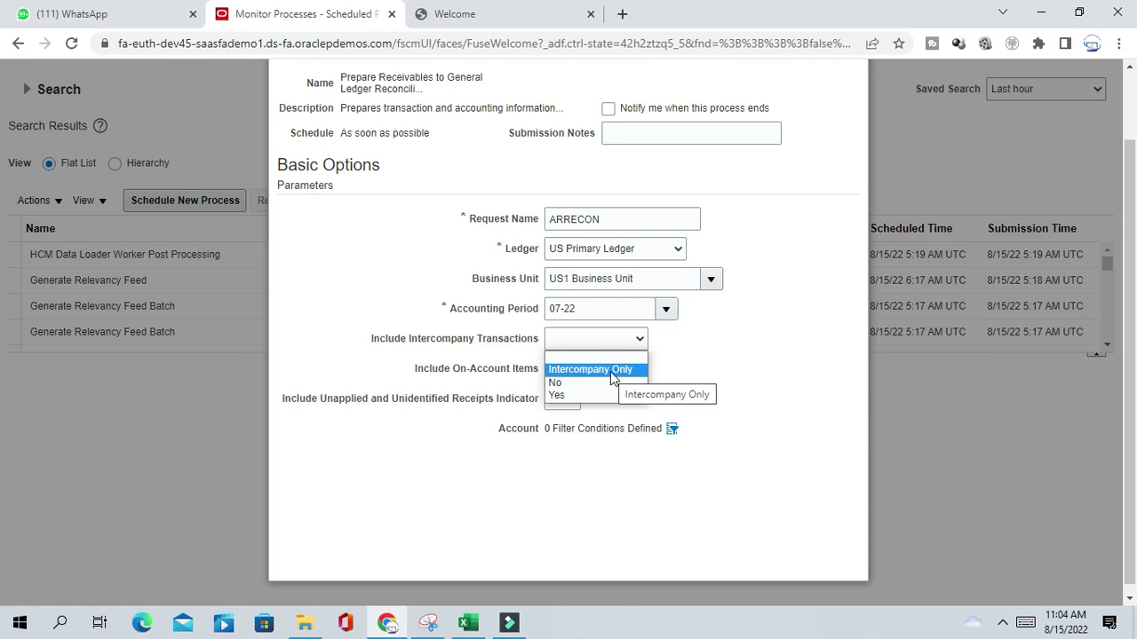
pyautogui.click(762, 328)
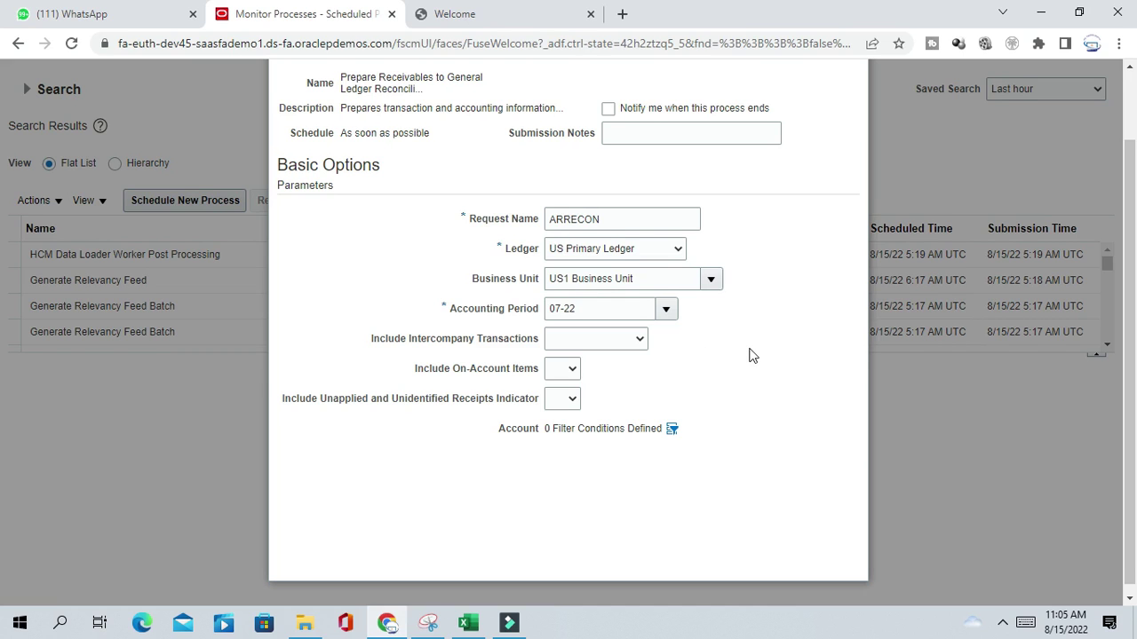
pyautogui.scroll(-1, 710, 357)
pyautogui.click(561, 362)
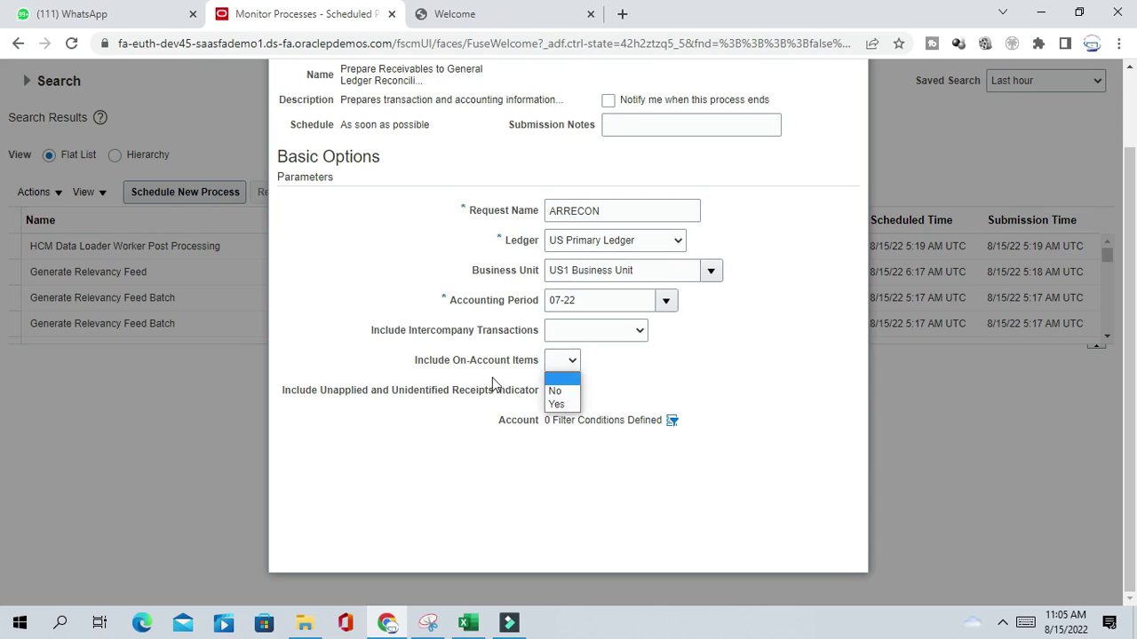
pyautogui.click(584, 378)
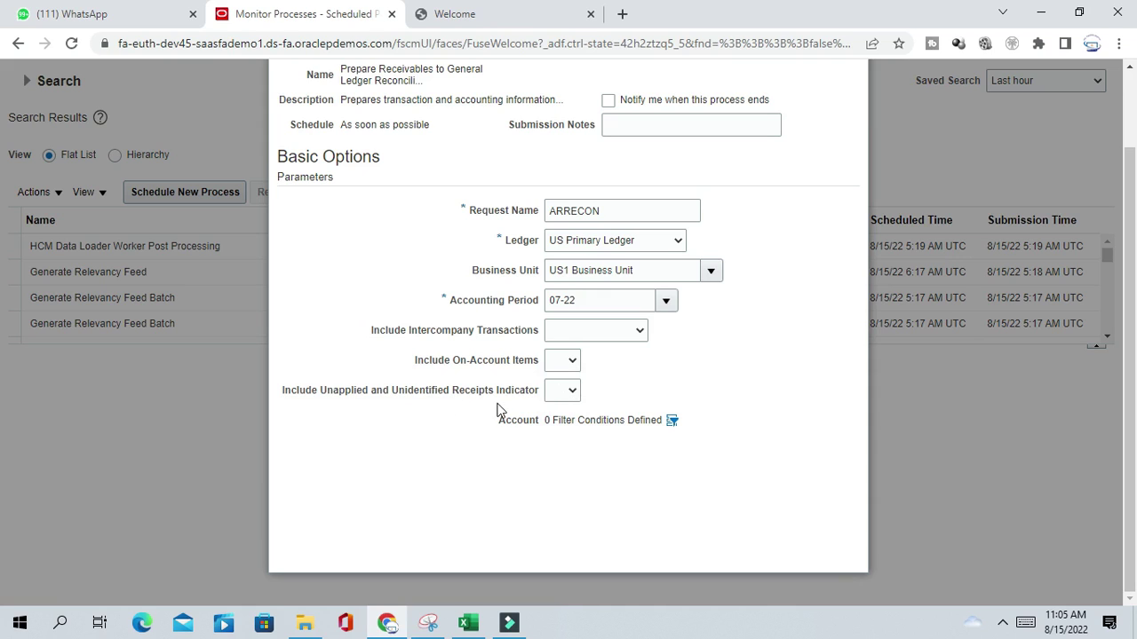
pyautogui.click(572, 391)
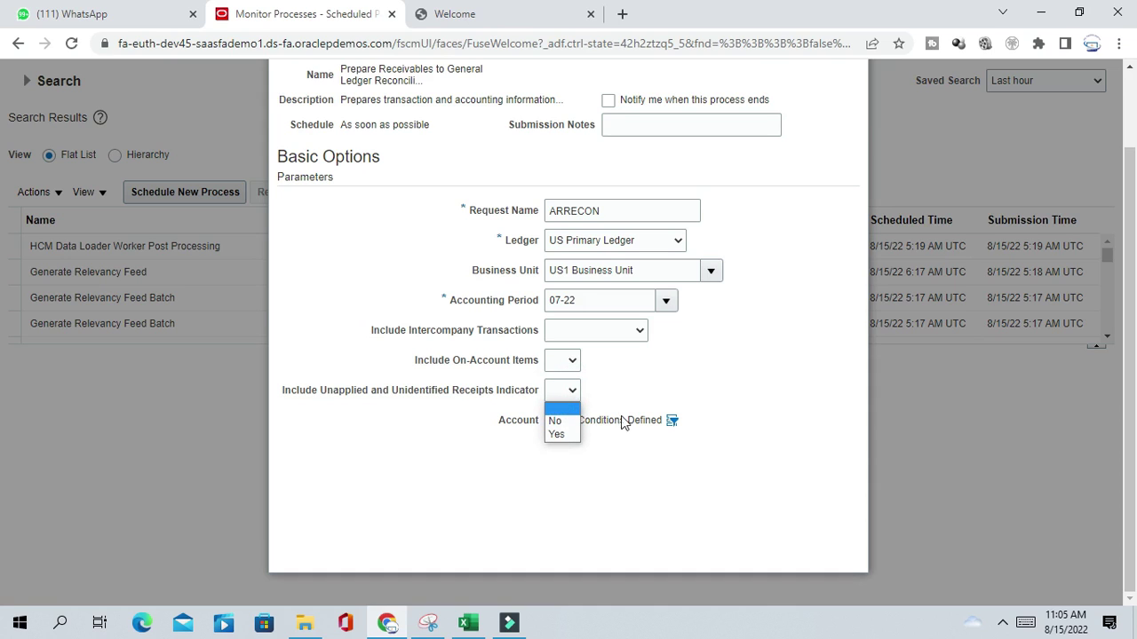
pyautogui.click(634, 400)
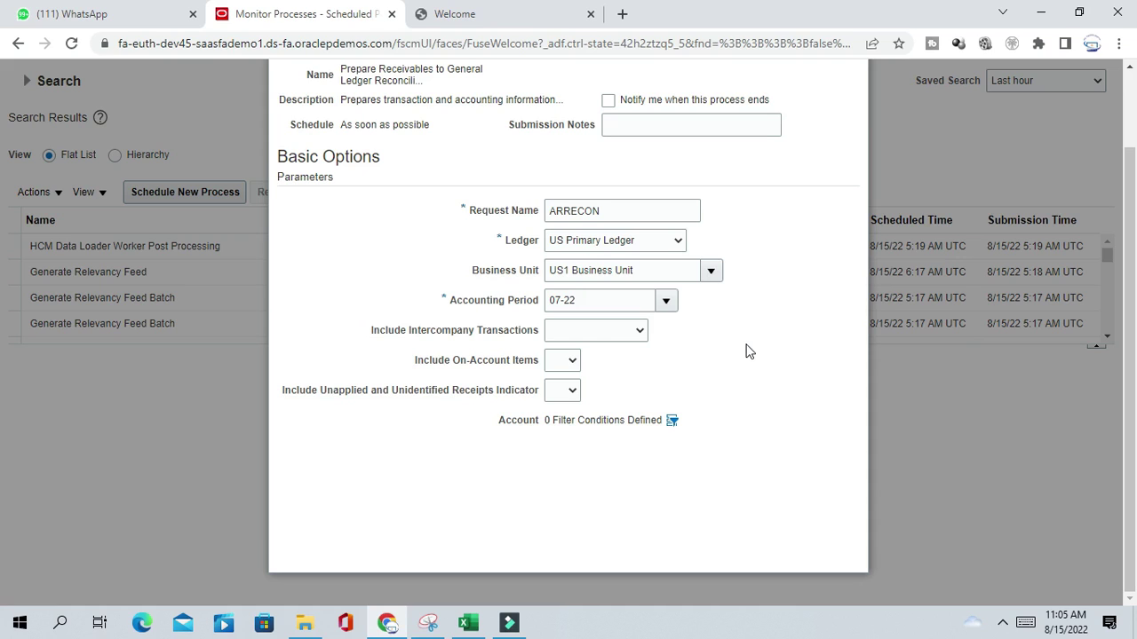
# Submit the ARRECON run, note process number 4834140, and dismiss the confirmation
pyautogui.scroll(1, 706, 284)
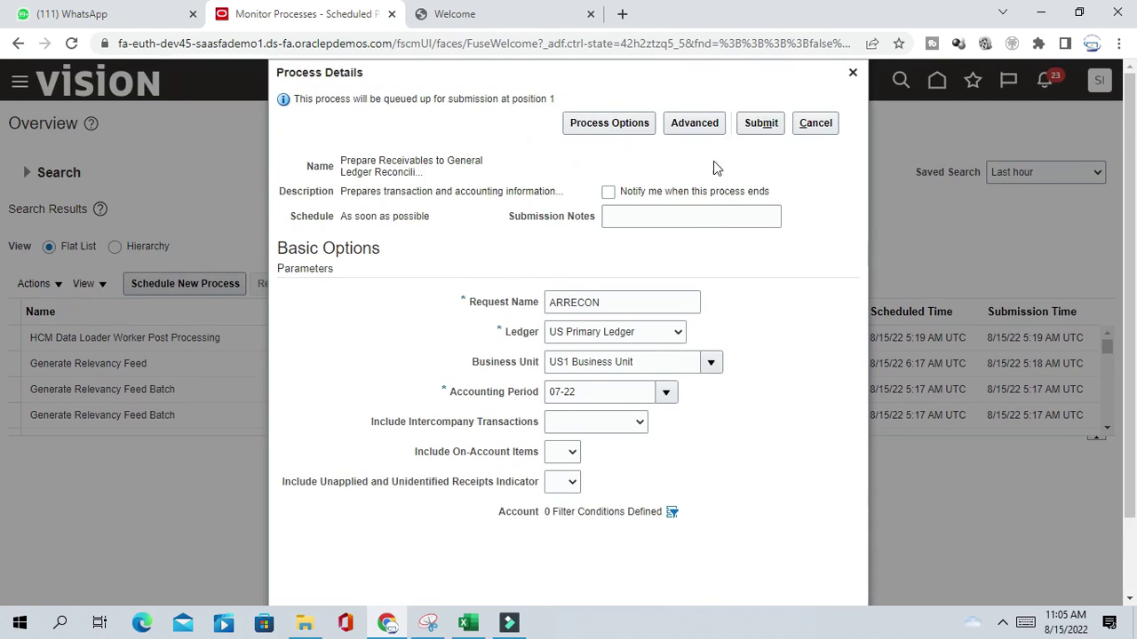
pyautogui.click(761, 123)
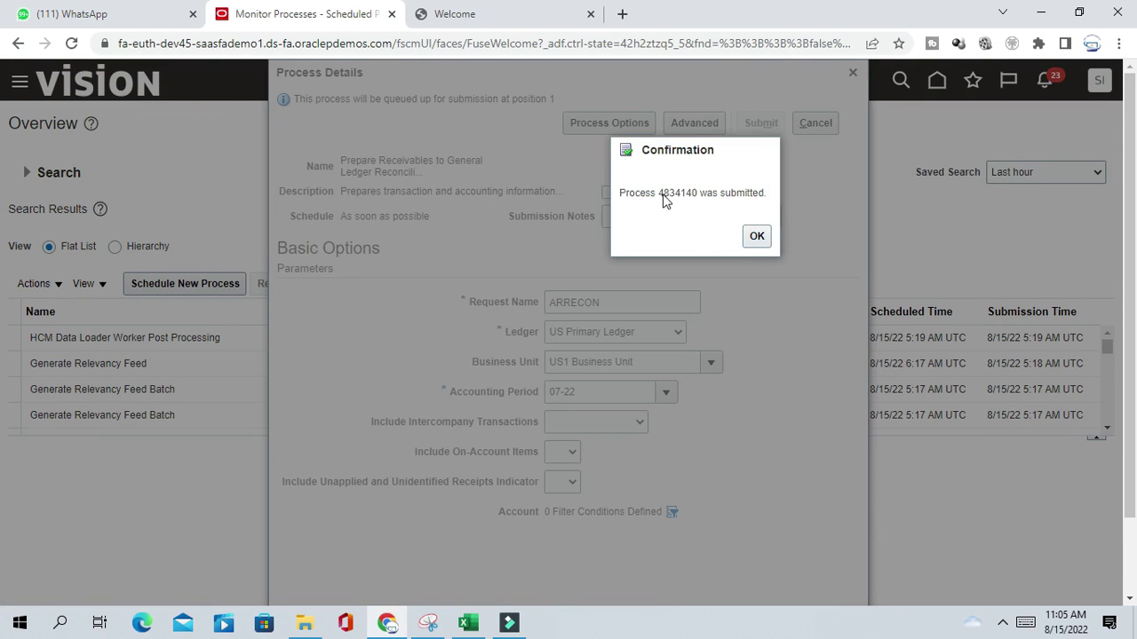
pyautogui.moveTo(657, 198); pyautogui.dragTo(699, 197)
pyautogui.click(755, 236)
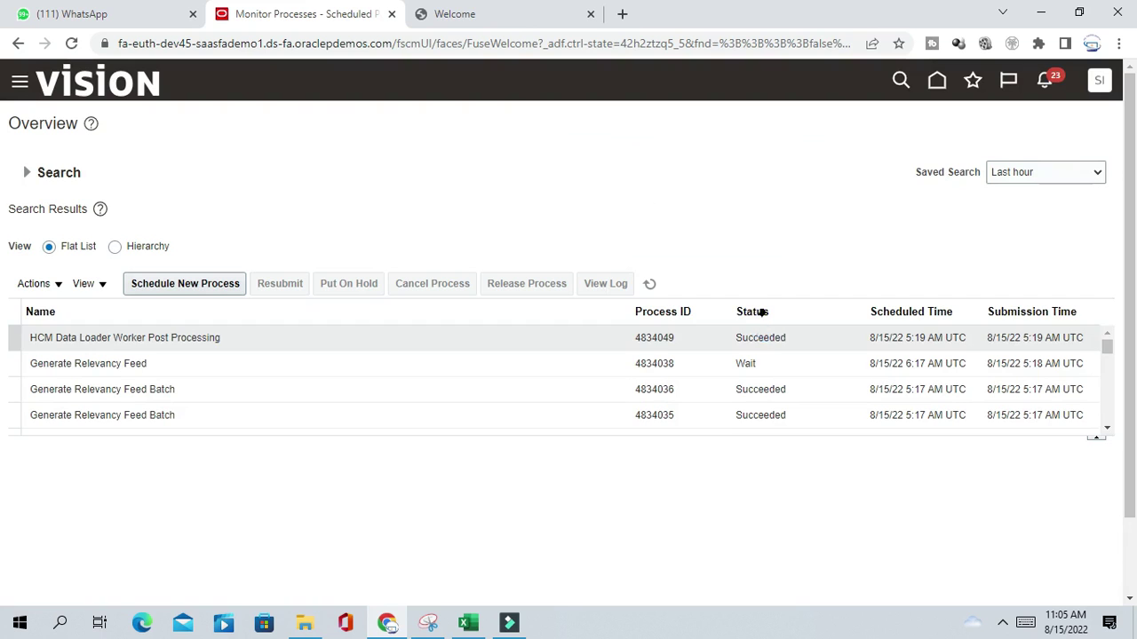
# Refresh the process list until the new reconciliation processes appear
pyautogui.click(657, 288)
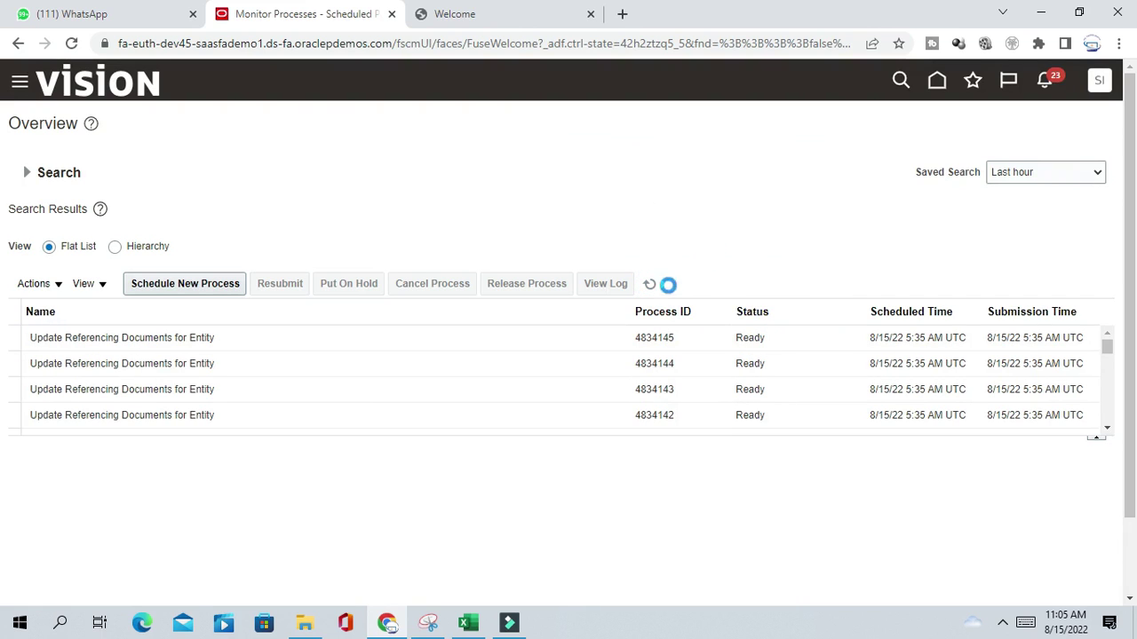
pyautogui.click(650, 284)
pyautogui.click(649, 285)
pyautogui.click(1003, 622)
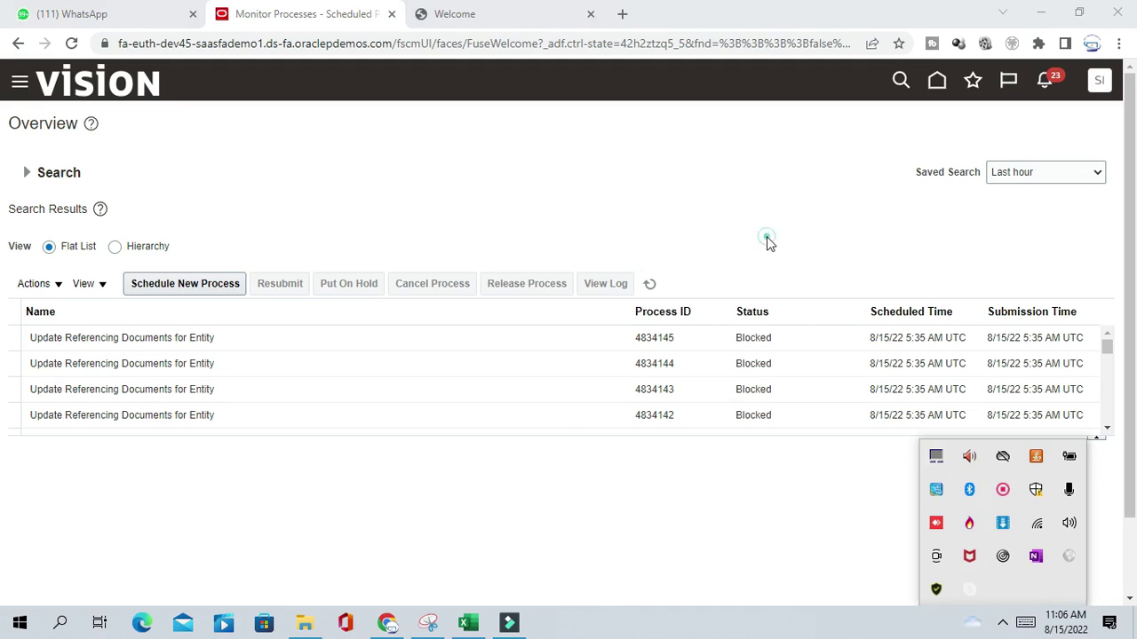
pyautogui.click(749, 289)
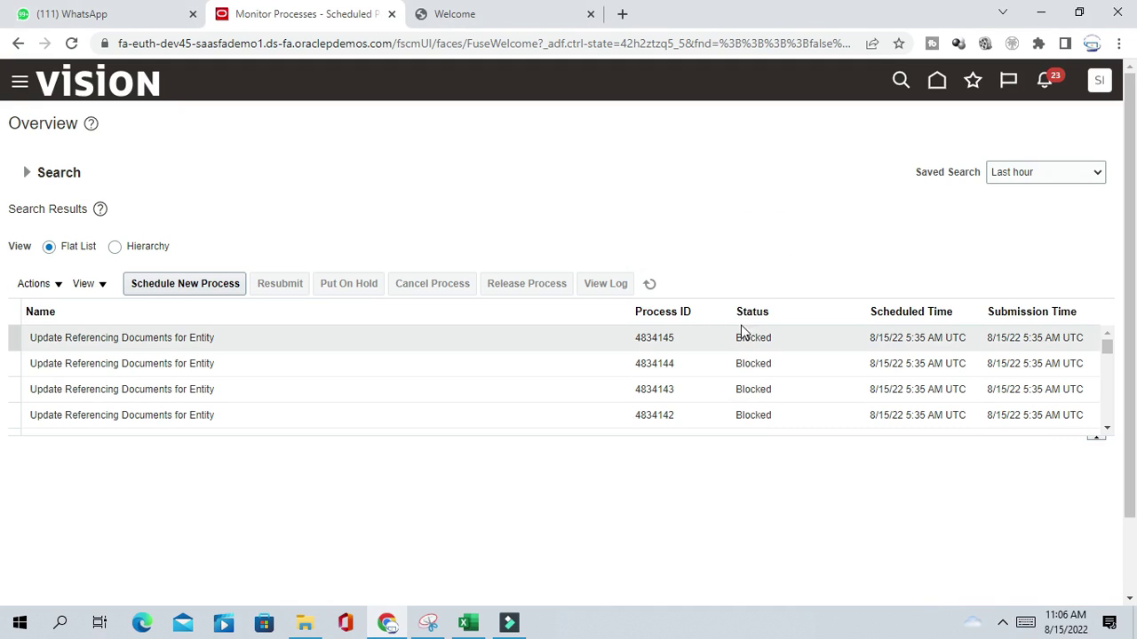
pyautogui.click(1106, 433)
pyautogui.click(1107, 433)
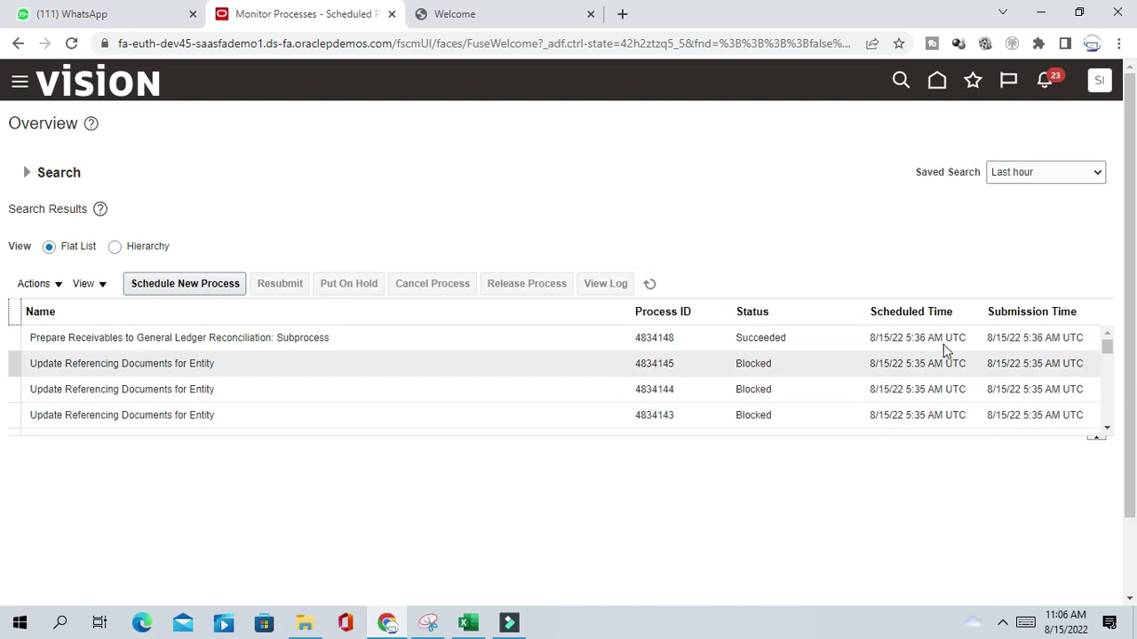
# Show details of succeeded subprocess 4834148, with parent 4834140 still Paused
pyautogui.click(770, 343)
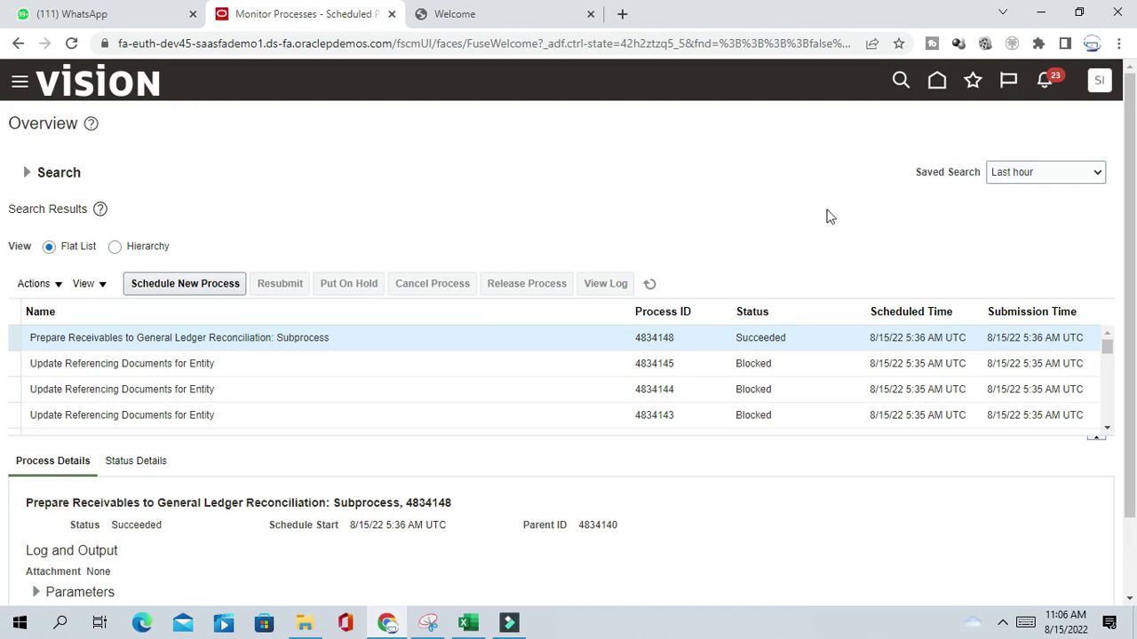
pyautogui.click(1106, 332)
pyautogui.click(1107, 429)
pyautogui.click(1106, 429)
pyautogui.click(1107, 429)
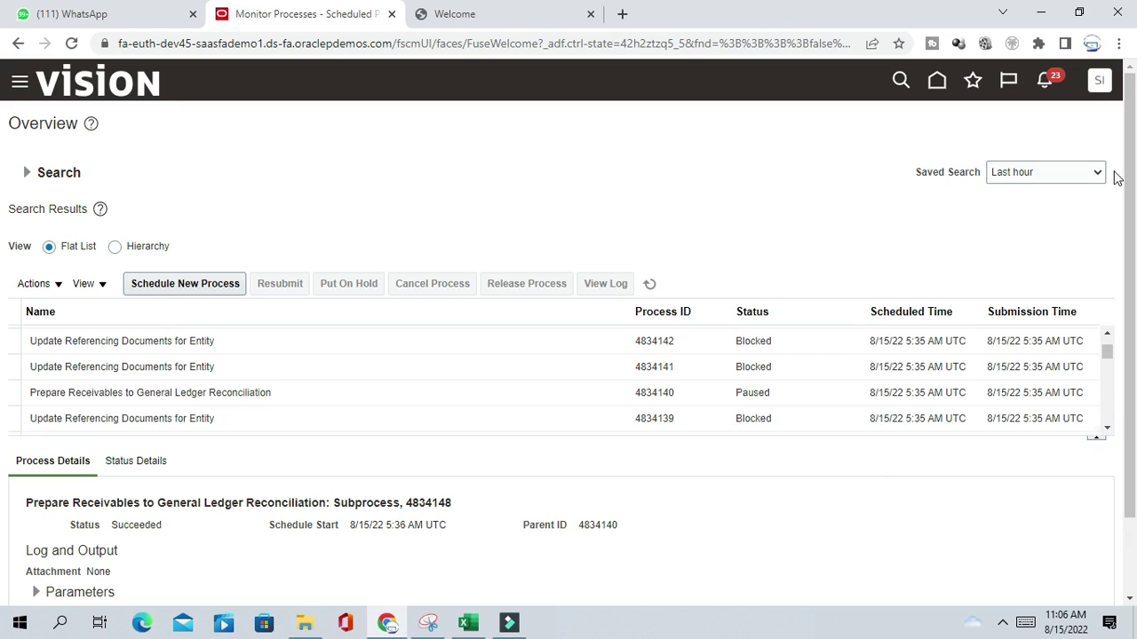
pyautogui.click(1106, 333)
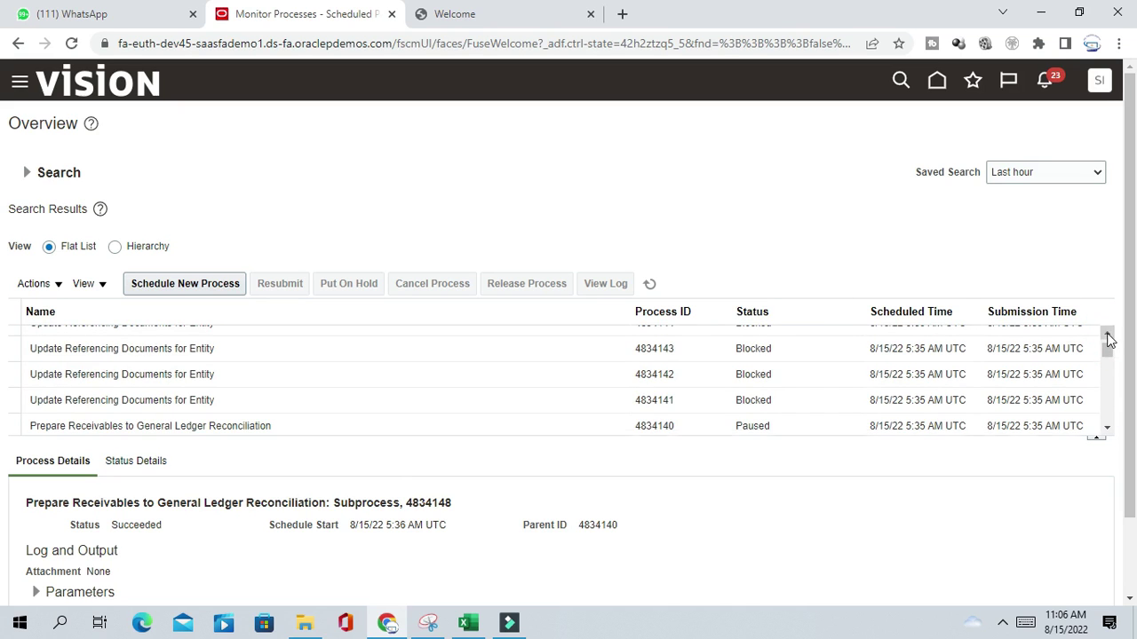
pyautogui.click(1107, 334)
pyautogui.click(1107, 334)
pyautogui.click(1107, 333)
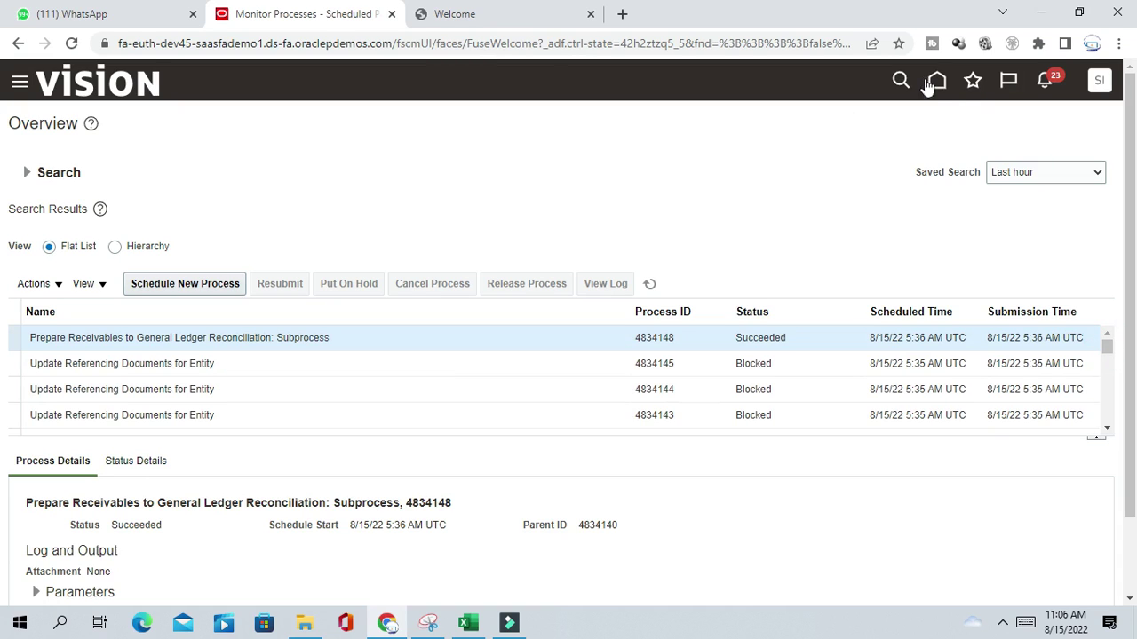
# Go to the home page on the Welcome tab and show the Receivables category apps
pyautogui.click(523, 18)
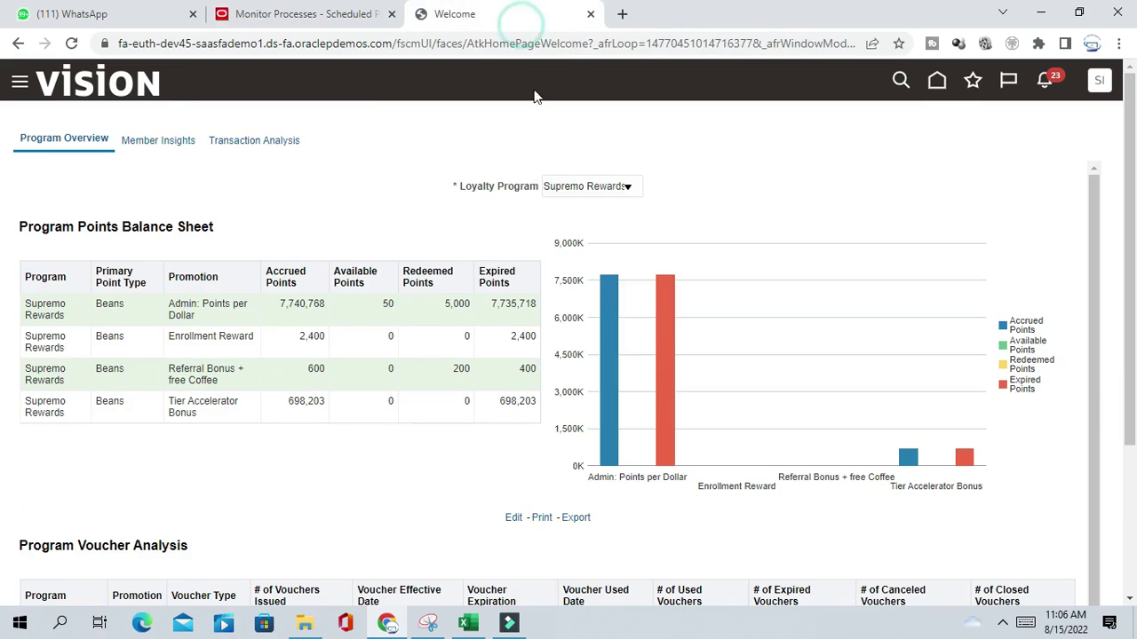
pyautogui.click(937, 81)
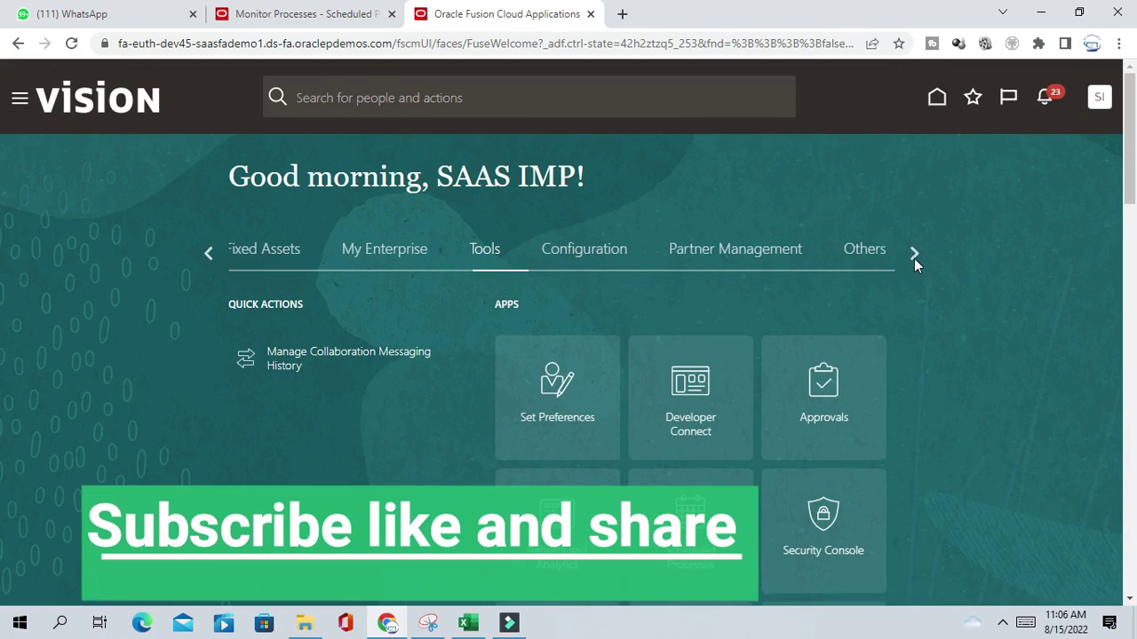
pyautogui.click(916, 260)
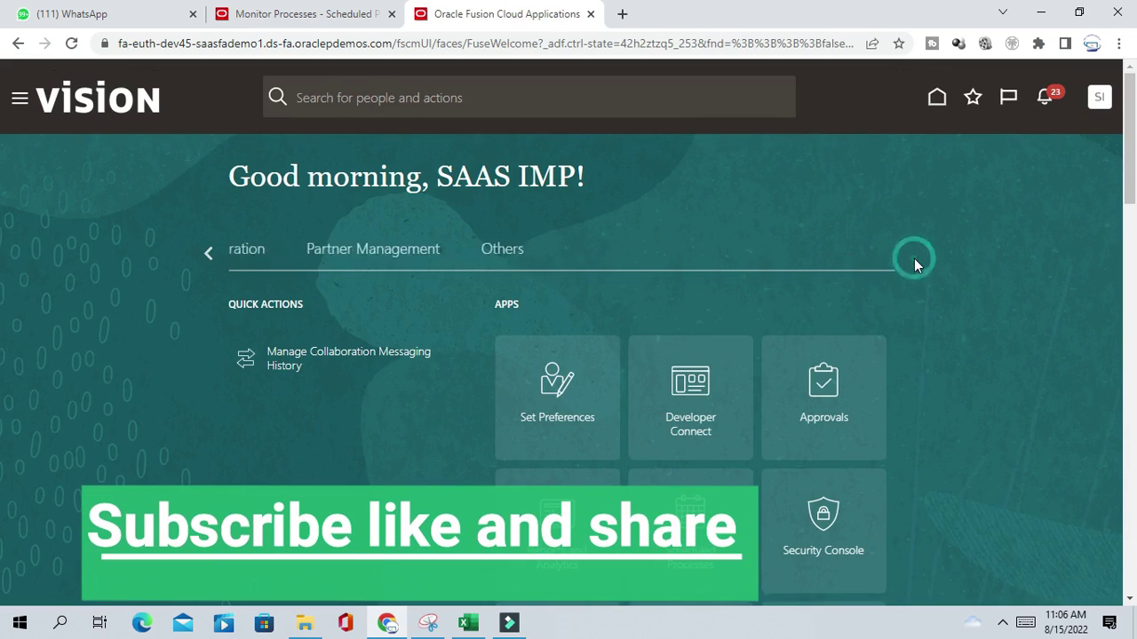
pyautogui.click(214, 259)
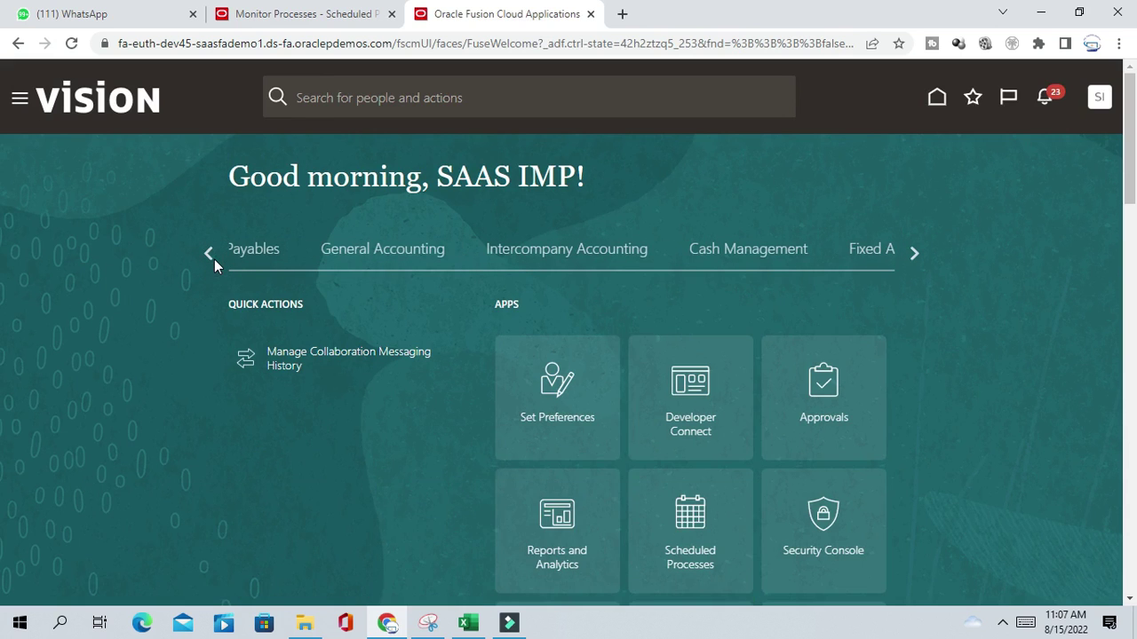
pyautogui.click(214, 260)
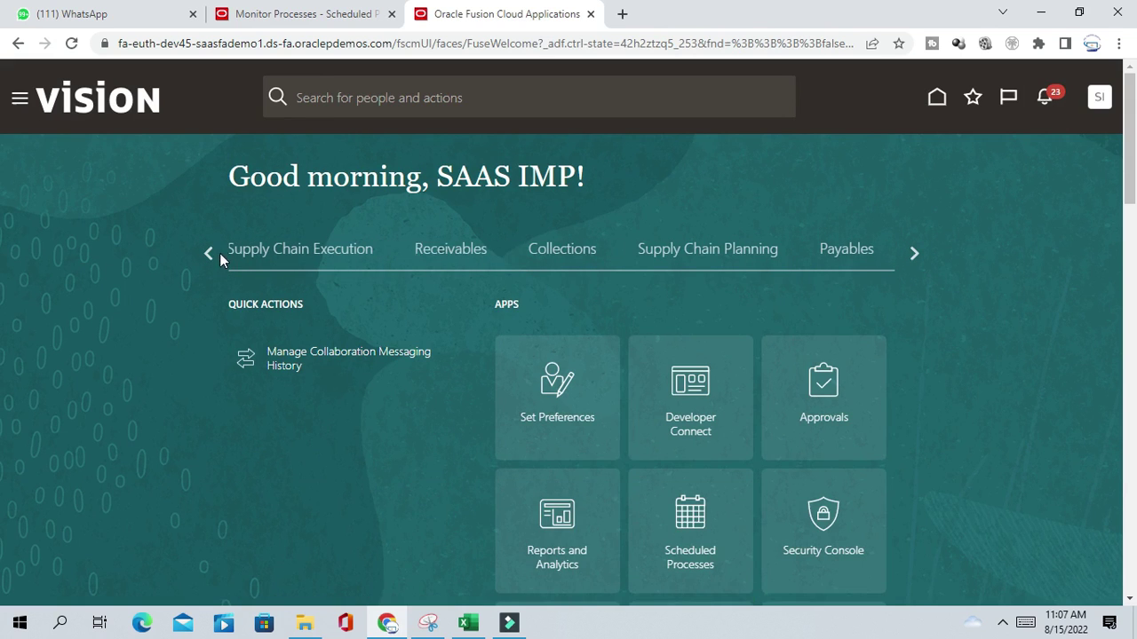
pyautogui.click(452, 255)
pyautogui.scroll(-2, 672, 411)
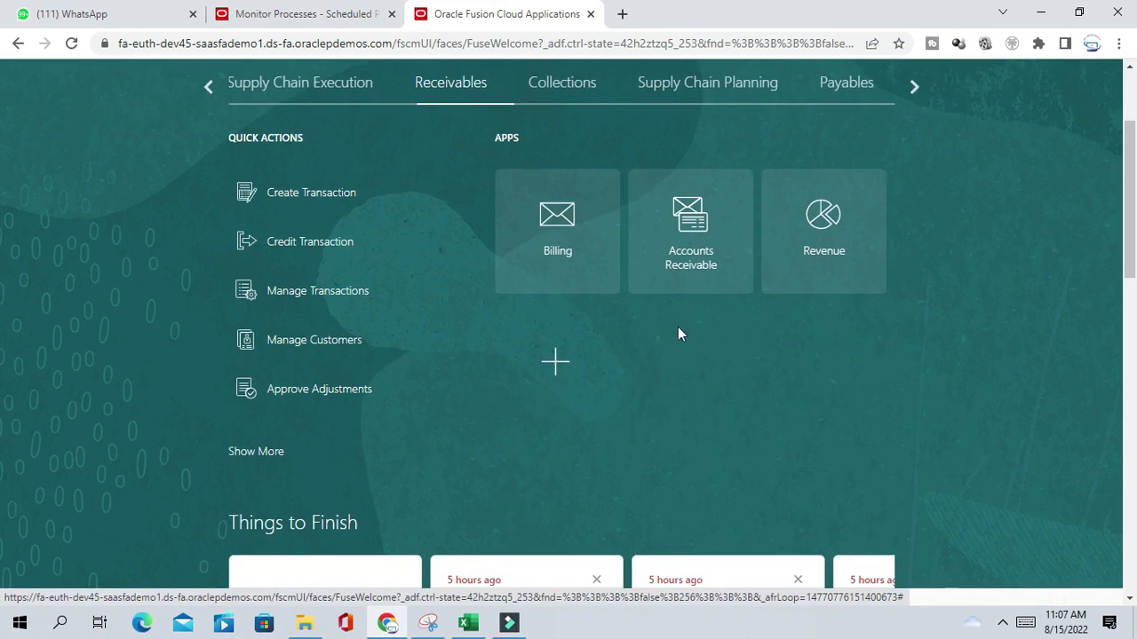
pyautogui.scroll(2, 682, 320)
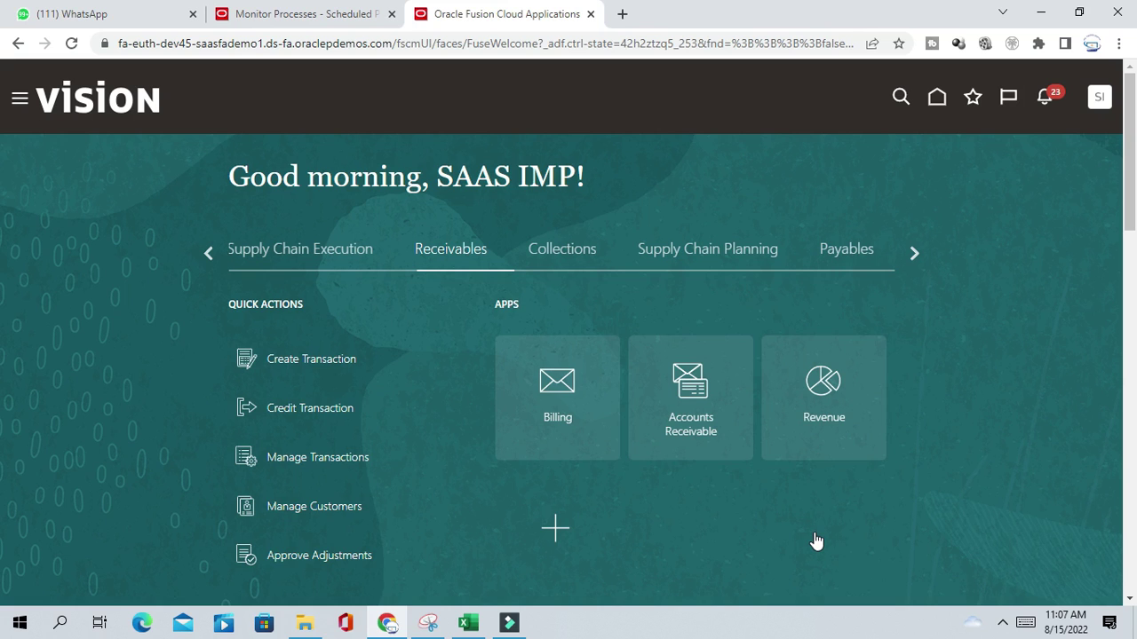
# Open Accounts Receivable and launch the Receivables to Ledger Reconciliation report from Tasks
pyautogui.click(692, 396)
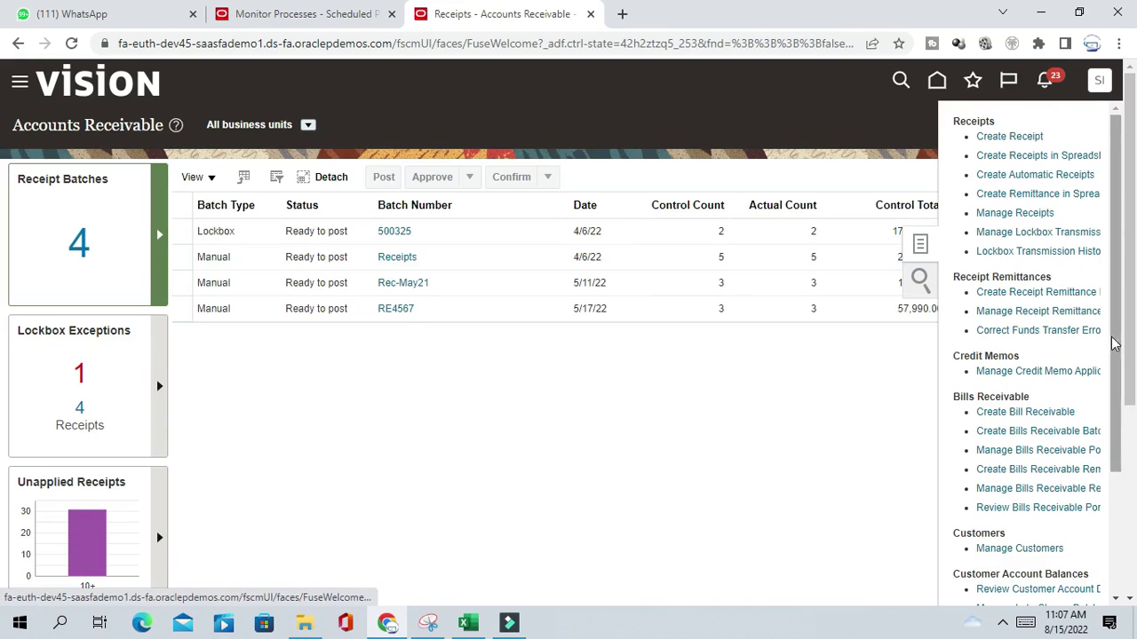
pyautogui.moveTo(1115, 397); pyautogui.dragTo(1123, 489)
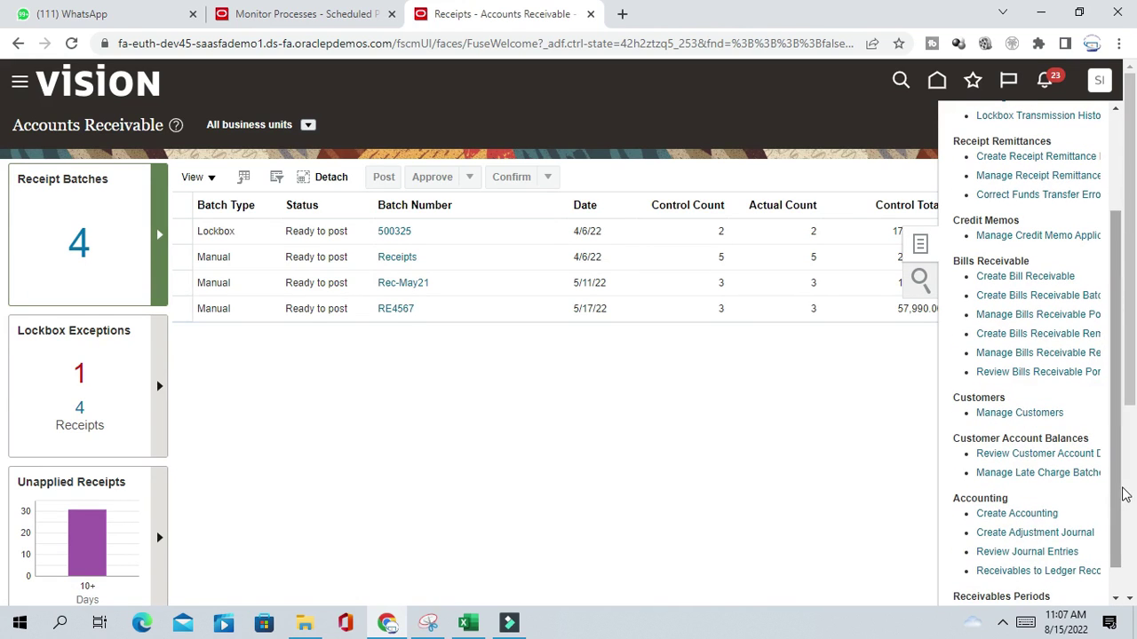
pyautogui.moveTo(1130, 404); pyautogui.dragTo(1131, 462)
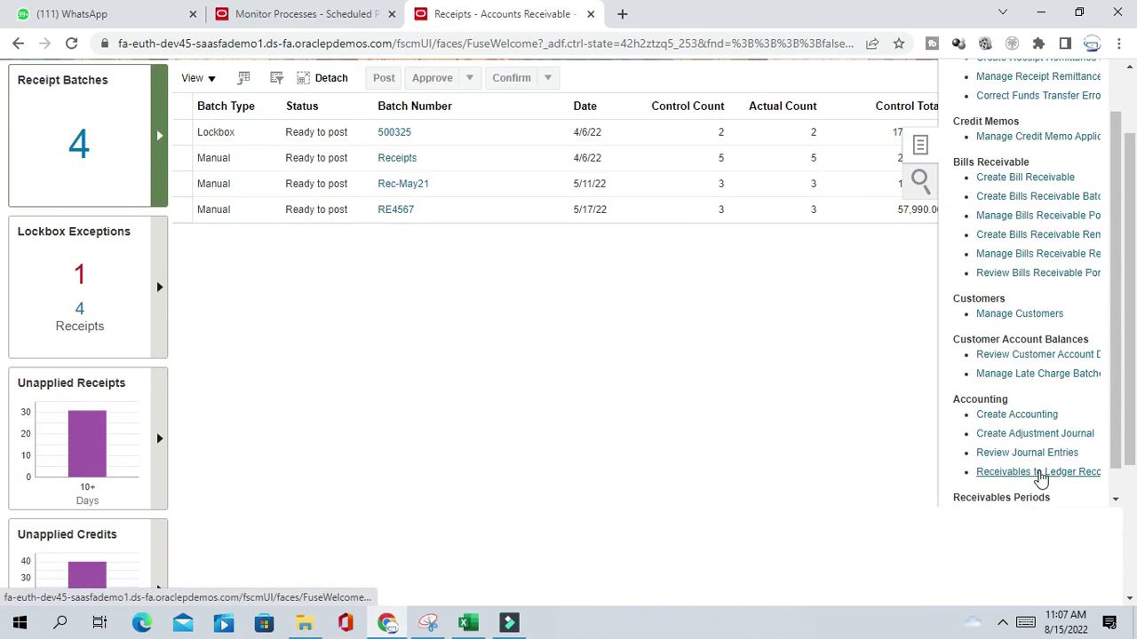
pyautogui.click(1039, 473)
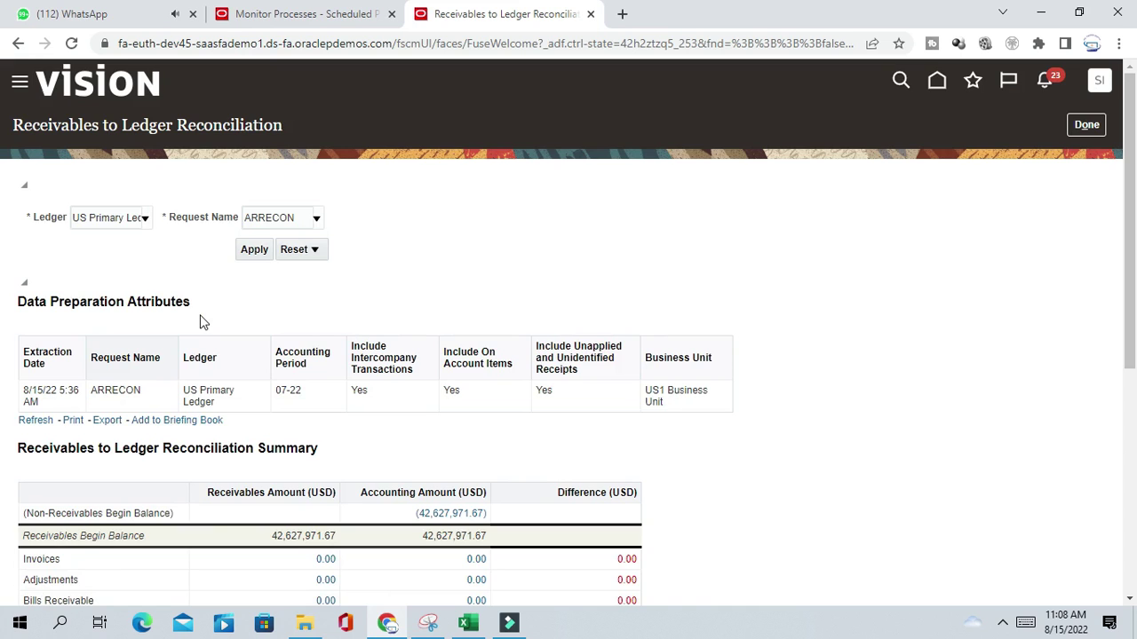
# Scroll the reconciliation summary and highlight the Receivables and Accounting Amount columns
pyautogui.scroll(-3, 284, 371)
pyautogui.scroll(3, 284, 371)
pyautogui.scroll(-4, 355, 254)
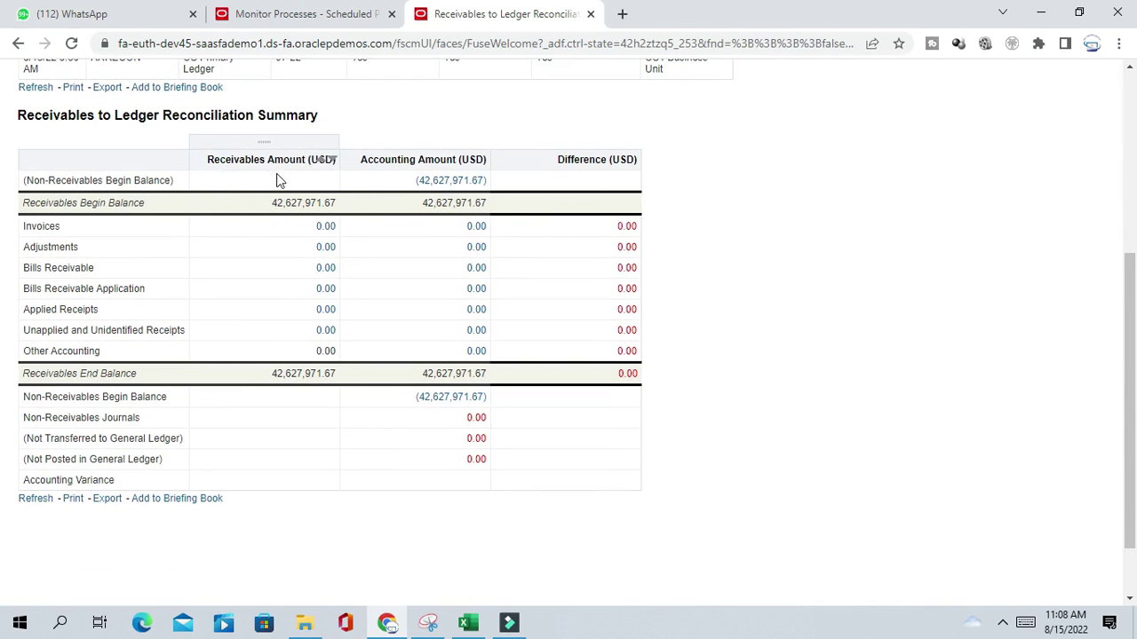
pyautogui.click(321, 161)
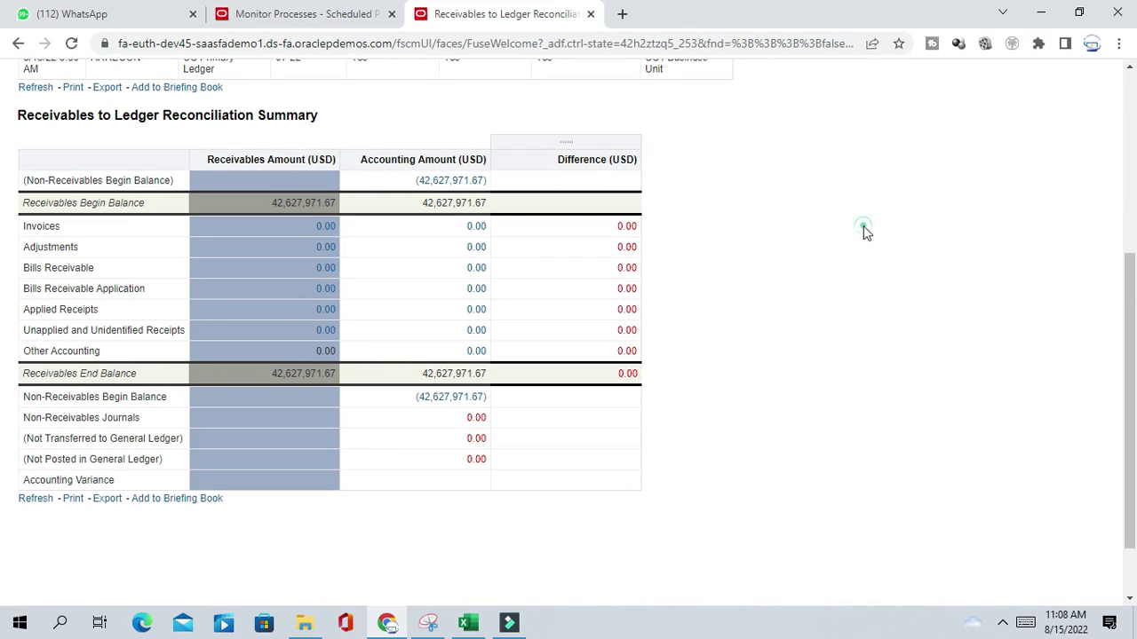
pyautogui.click(366, 163)
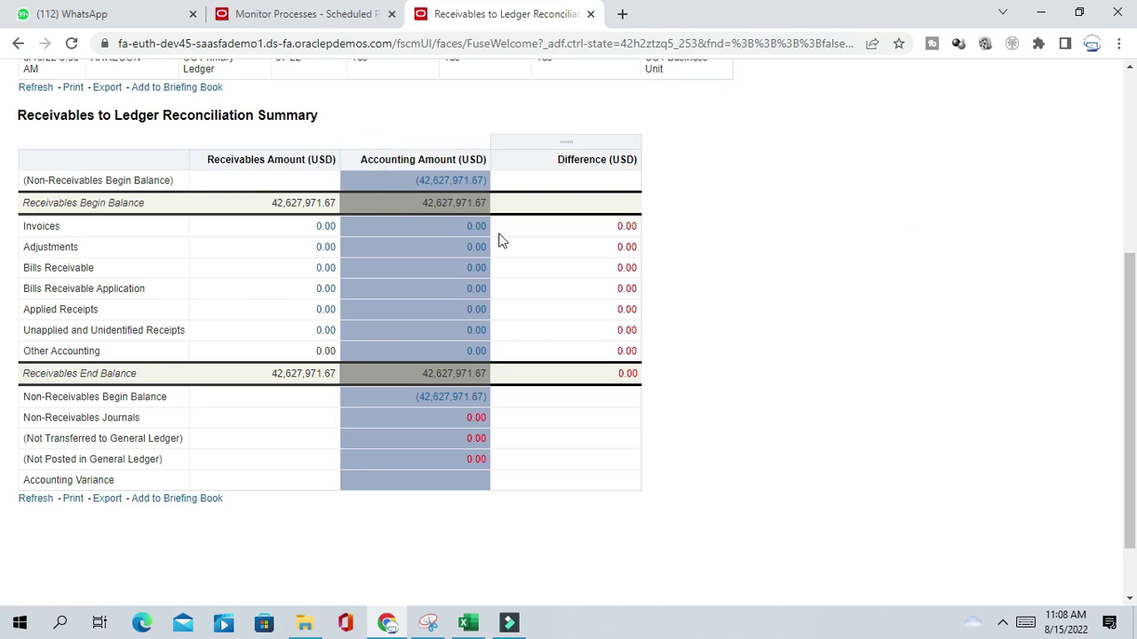
pyautogui.click(942, 284)
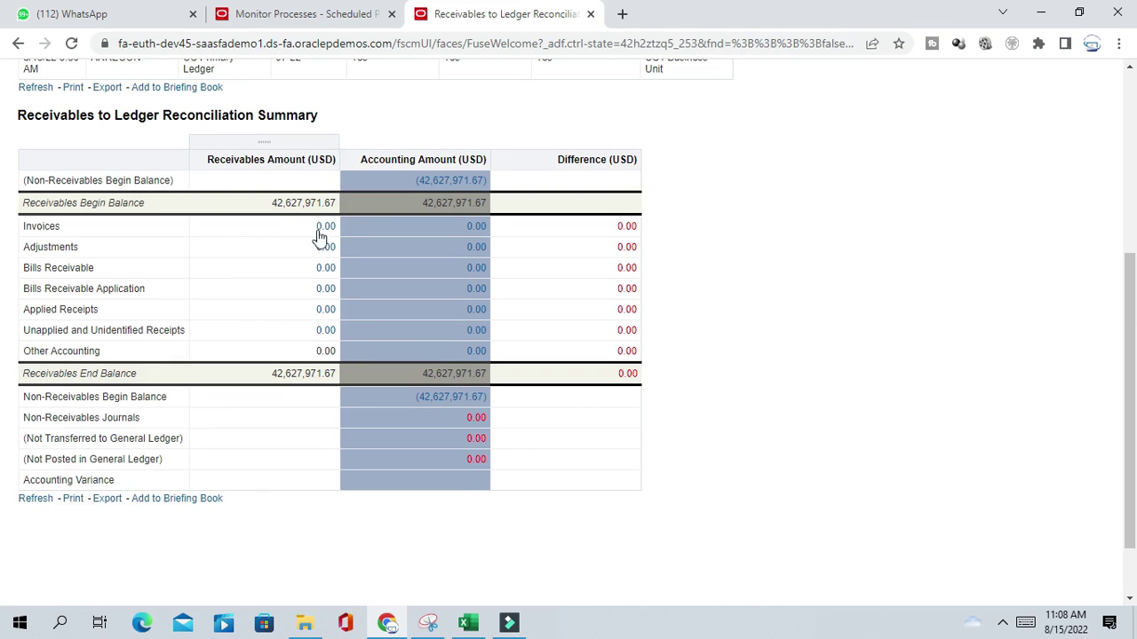
pyautogui.scroll(4, 428, 333)
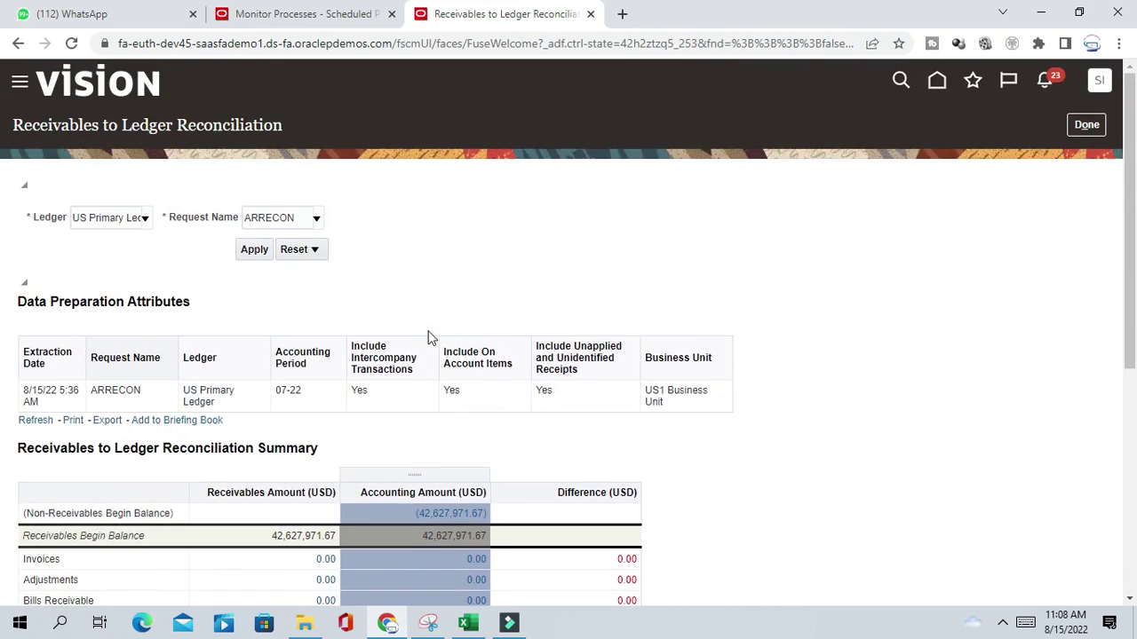
pyautogui.scroll(-5, 428, 336)
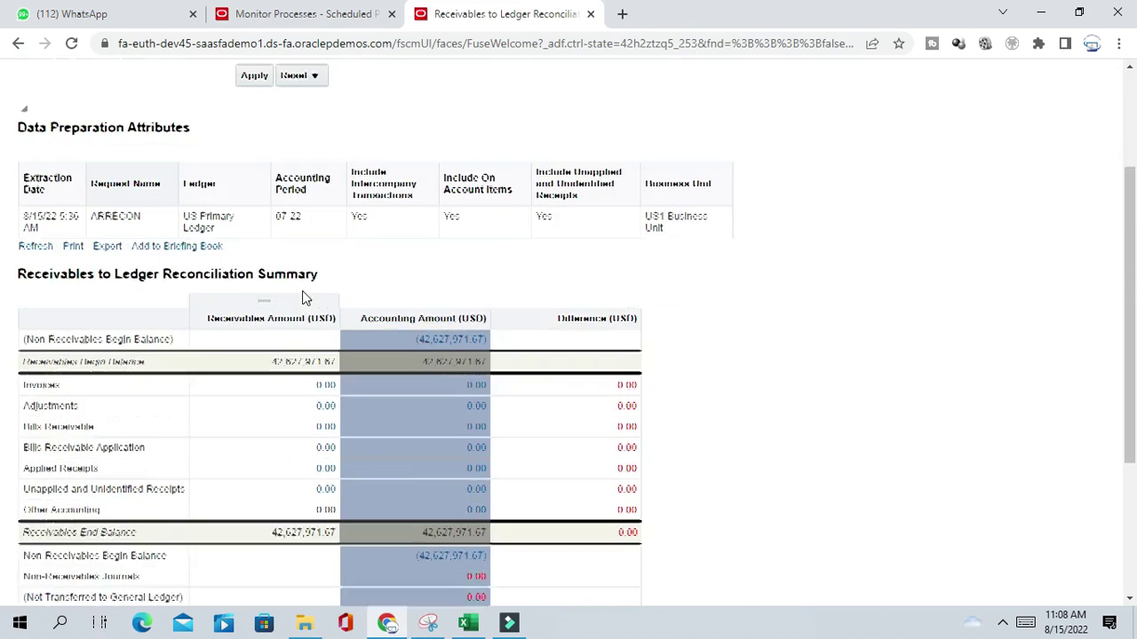
pyautogui.scroll(1, 303, 298)
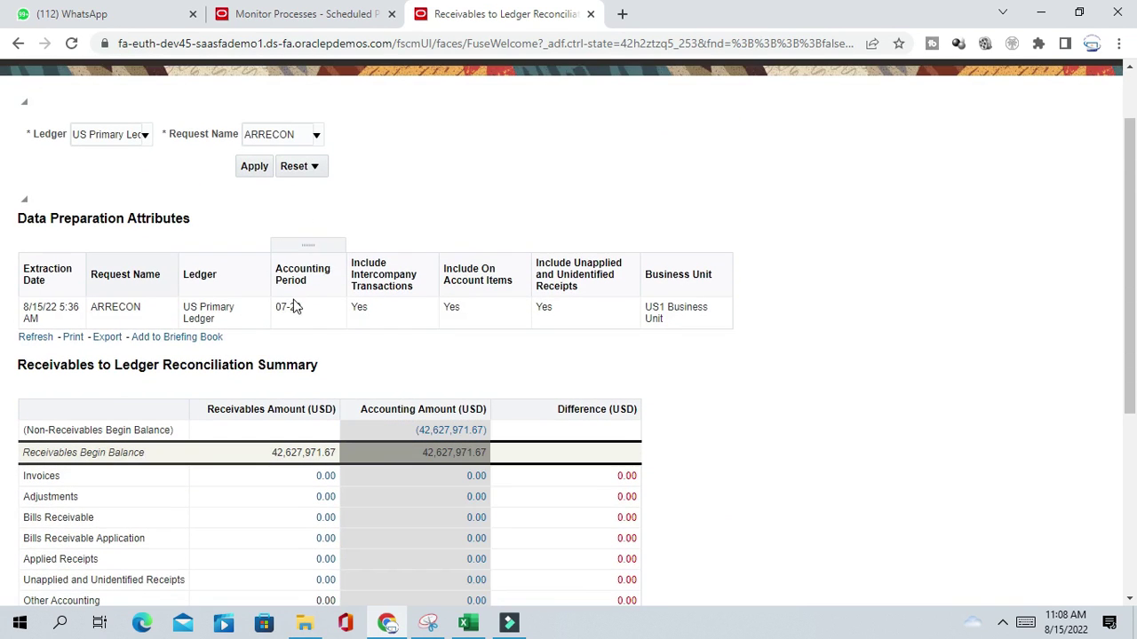
pyautogui.scroll(-4, 295, 307)
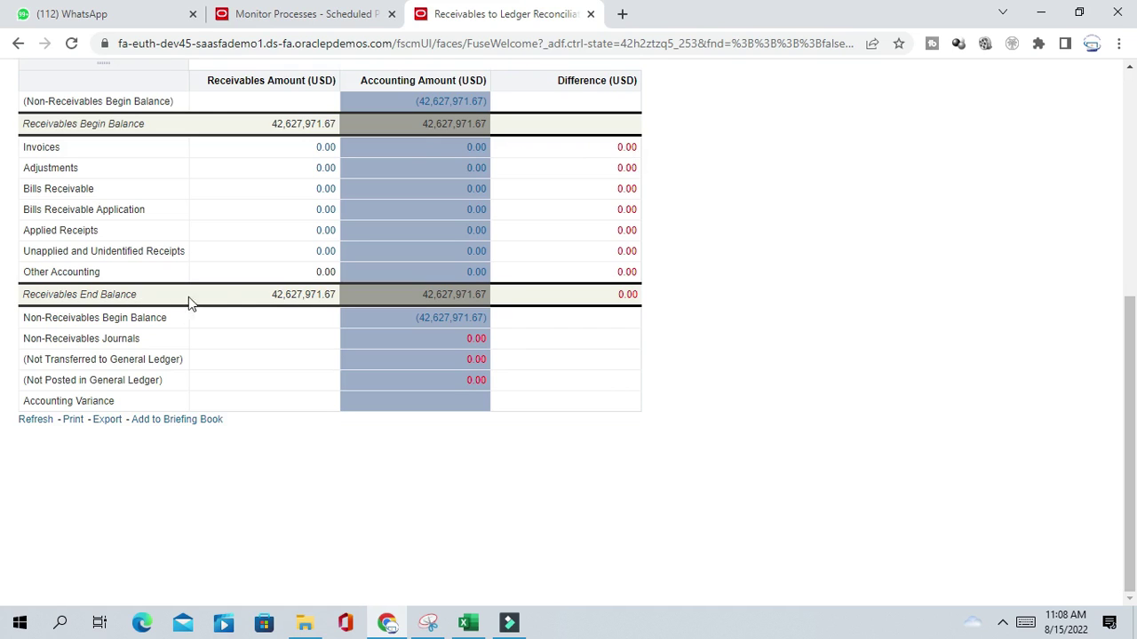
# Compare the Receivables begin and end balances against the accounting end balance
pyautogui.click(266, 294)
pyautogui.click(342, 288)
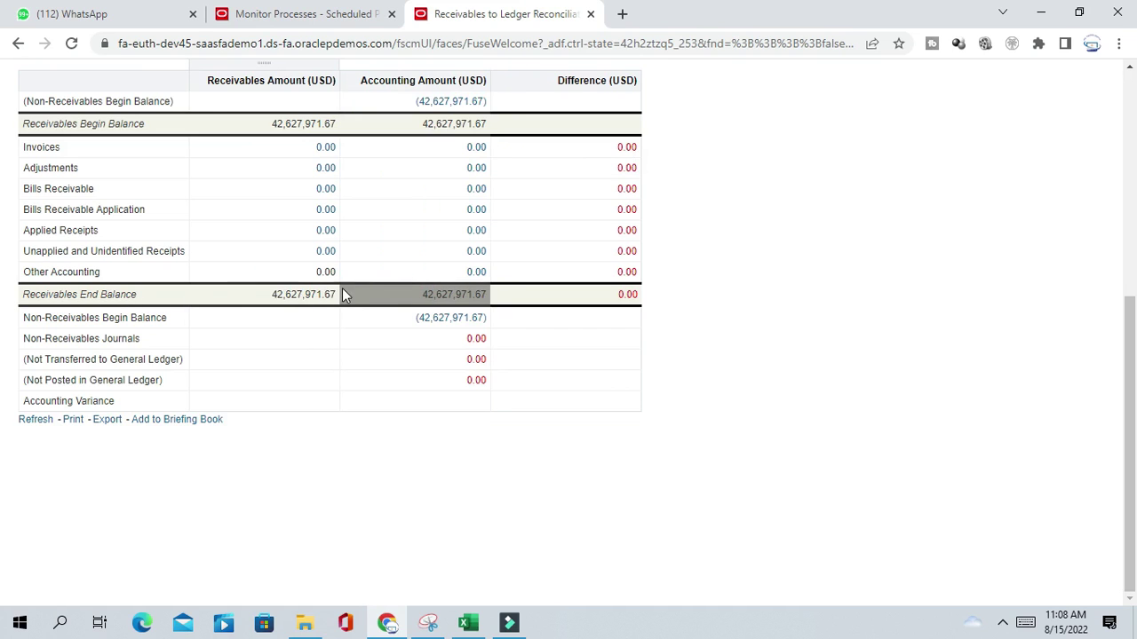
pyautogui.click(248, 127)
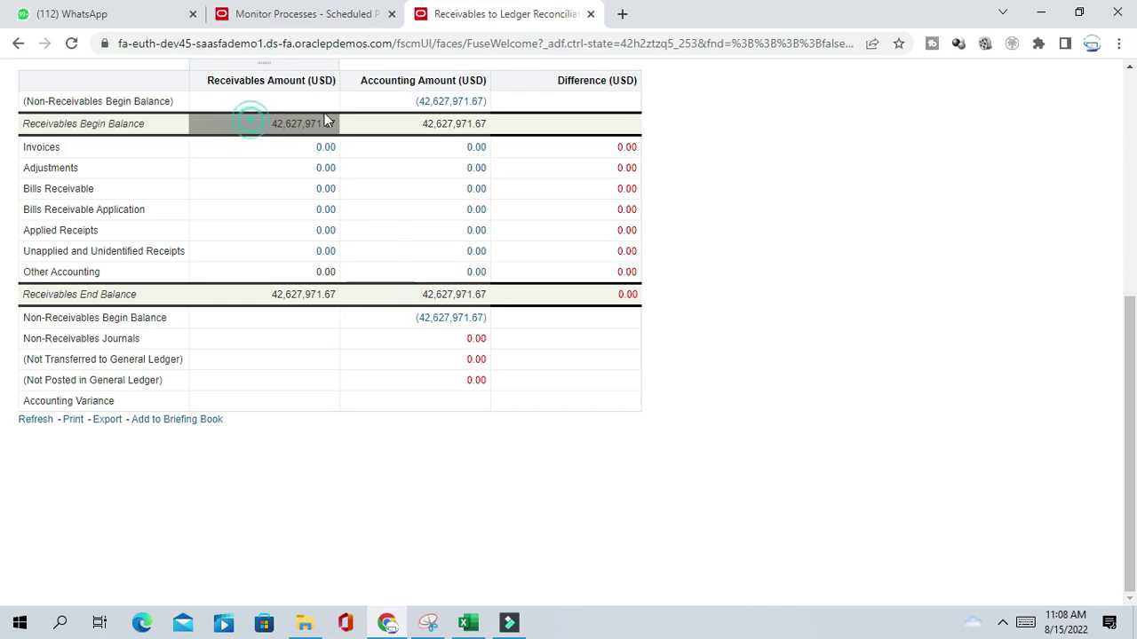
pyautogui.click(258, 297)
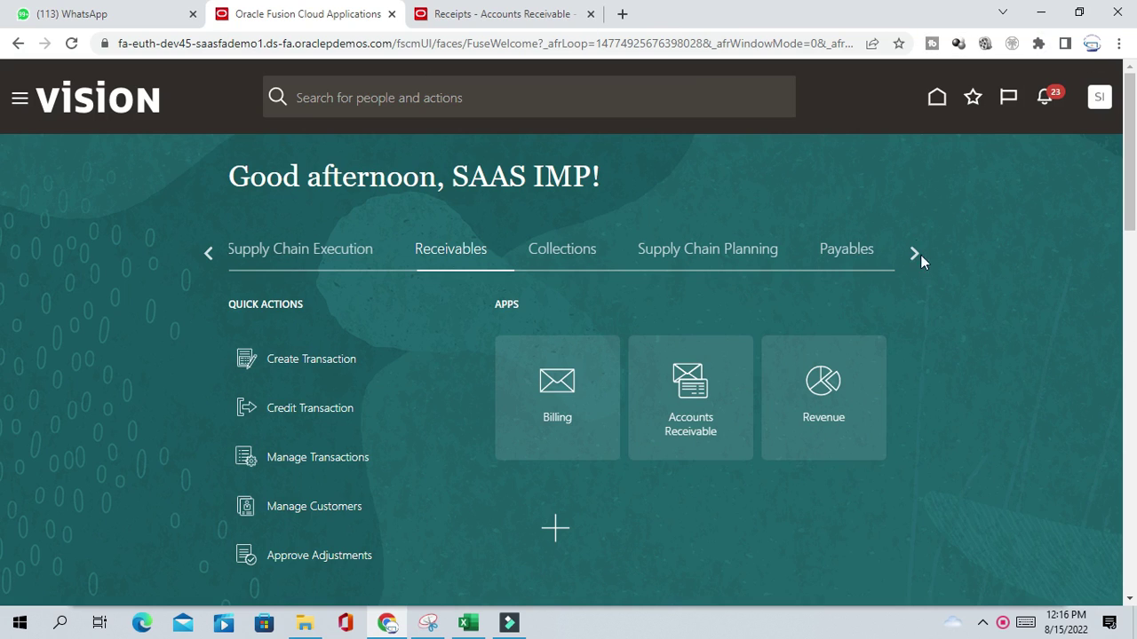
# Start a new Create Transaction invoice from the Billing work area's Tasks panel
pyautogui.click(554, 385)
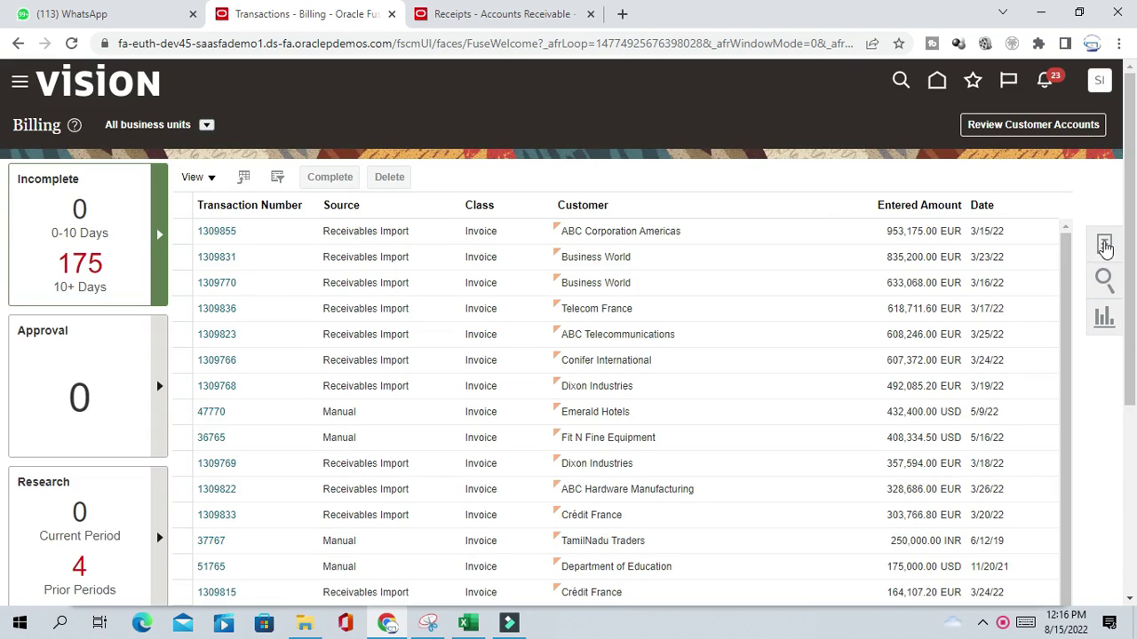
pyautogui.click(1105, 246)
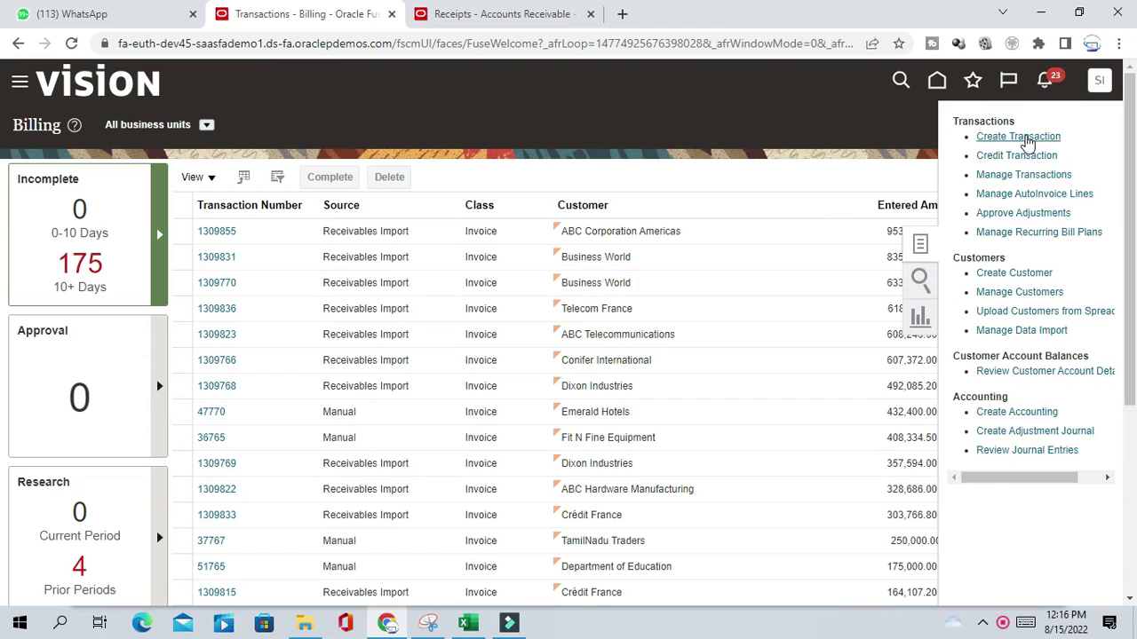
pyautogui.click(1021, 138)
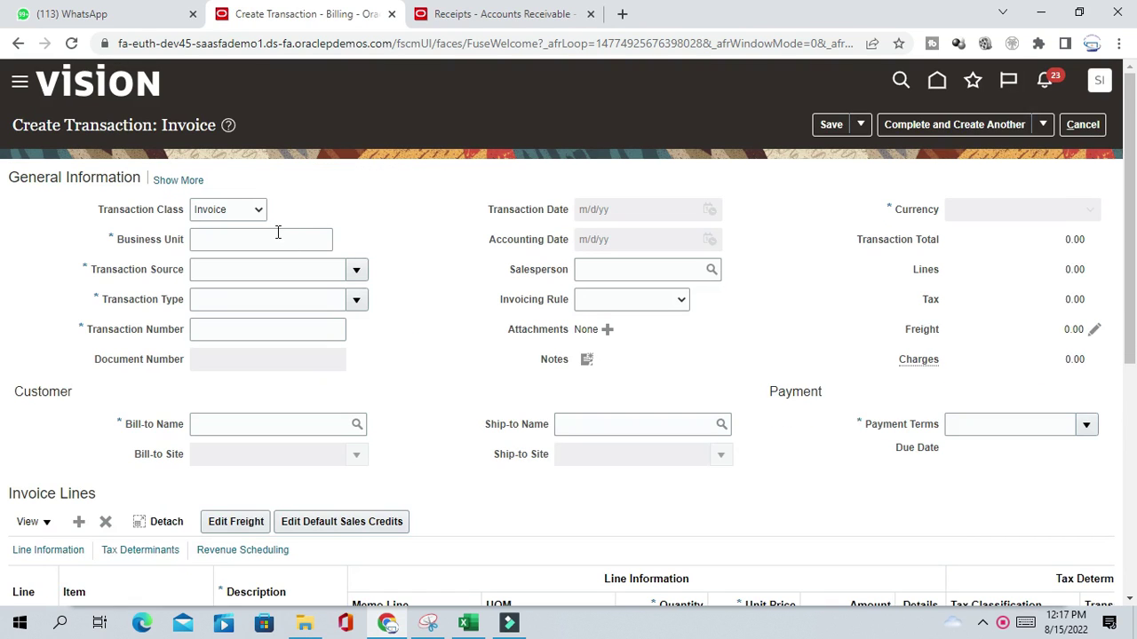
# Set the invoice's business unit to US1 Business Unit, keeping the transaction source Manual
pyautogui.click(334, 239)
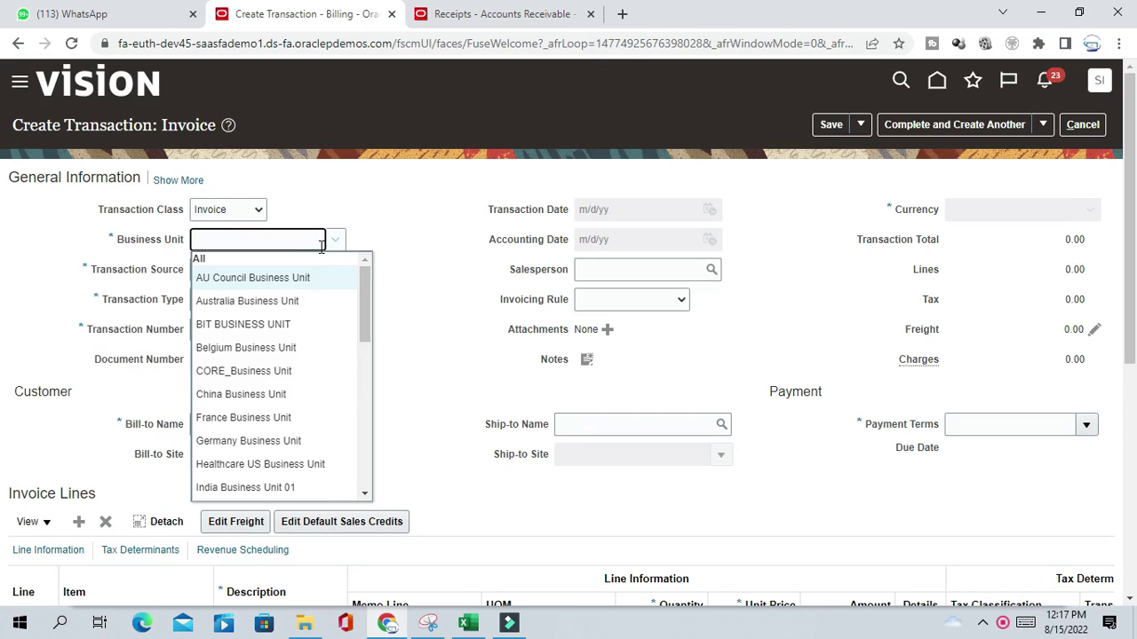
pyautogui.click(277, 238)
pyautogui.write('us1')
pyautogui.click(261, 264)
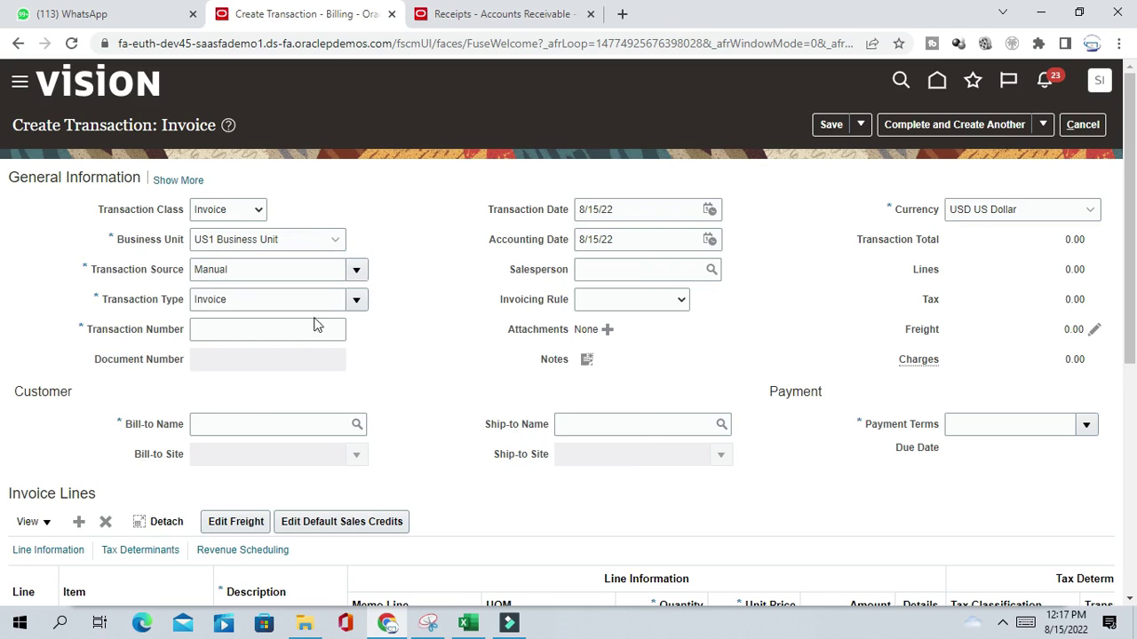
pyautogui.click(356, 269)
pyautogui.click(392, 243)
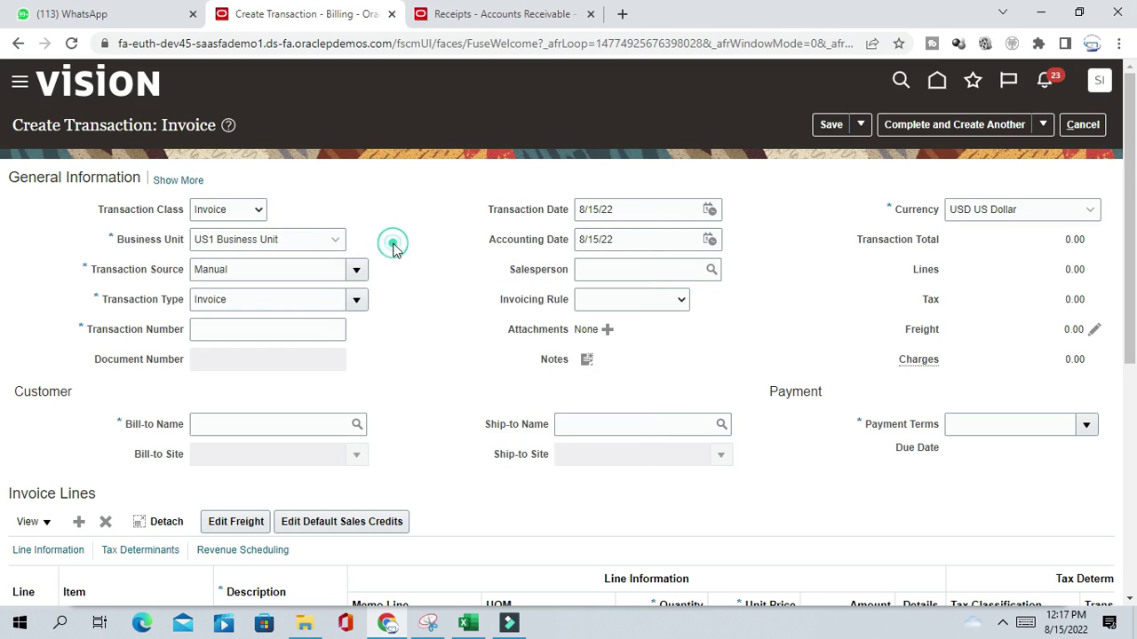
# Bill the invoice to ABC Corporation Americas by searching the Bill-to Name for 'abc'
pyautogui.click(269, 330)
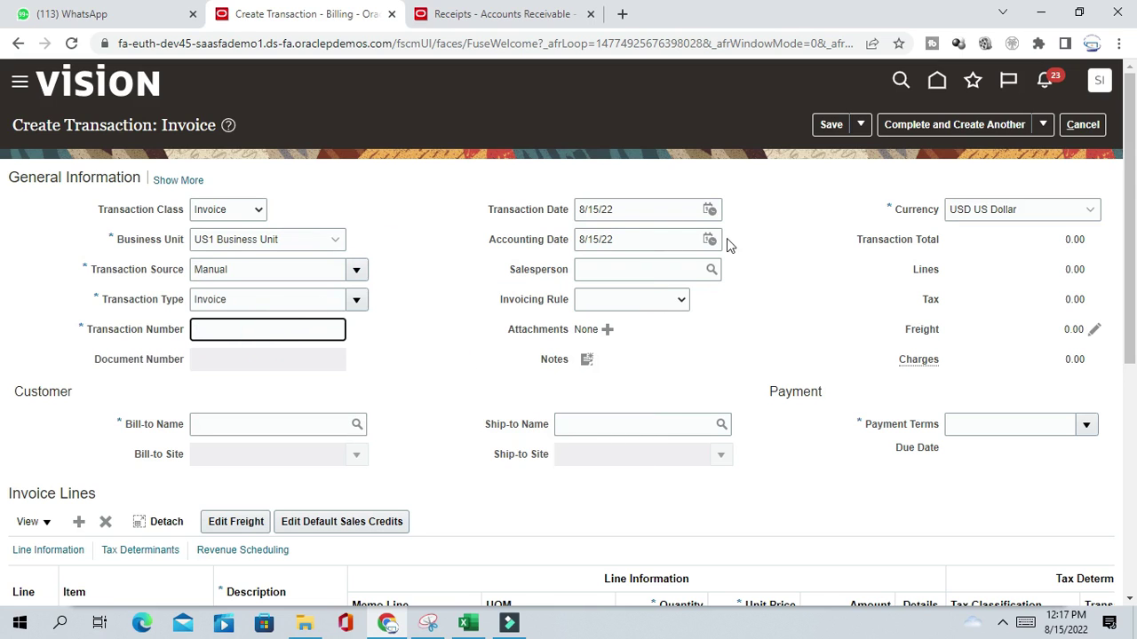
pyautogui.click(264, 425)
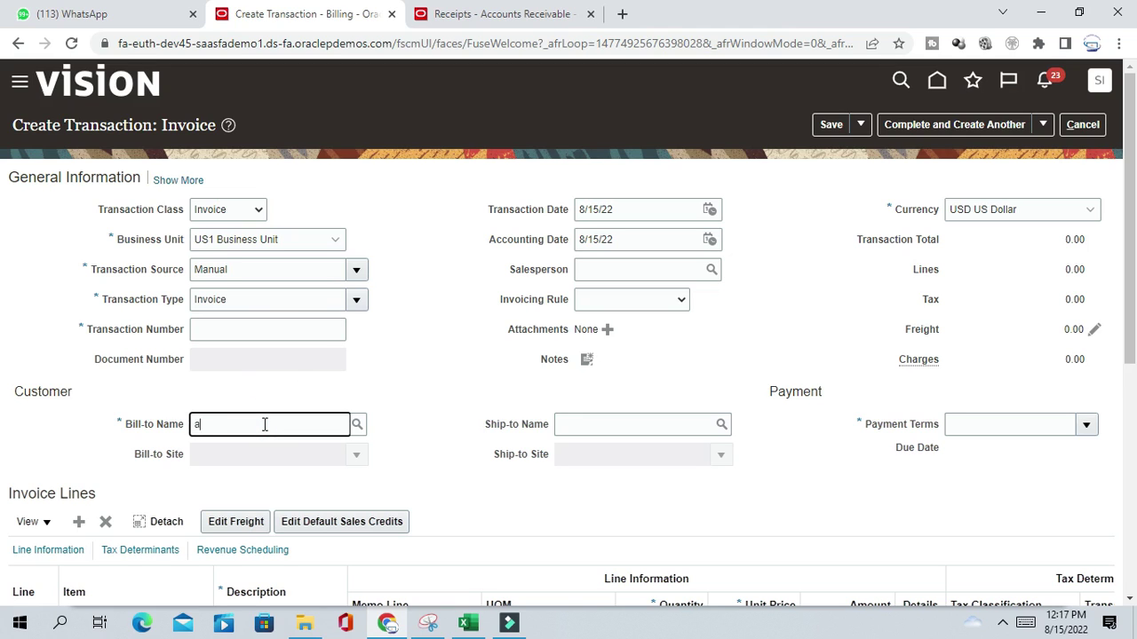
pyautogui.press('Tab')
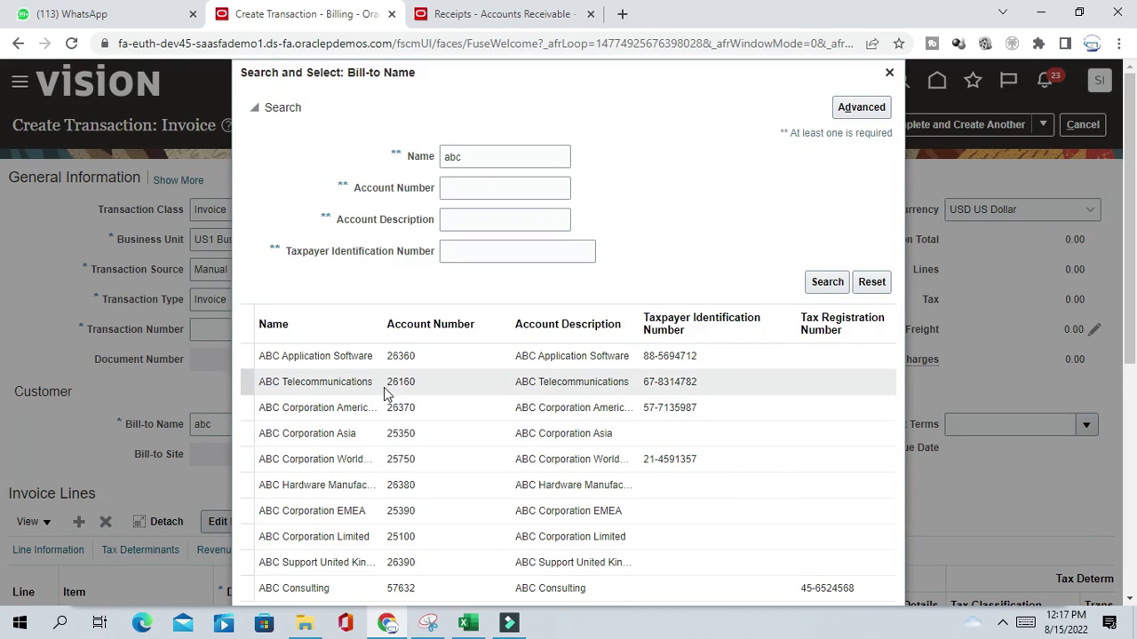
pyautogui.click(355, 407)
pyautogui.scroll(-1, 808, 524)
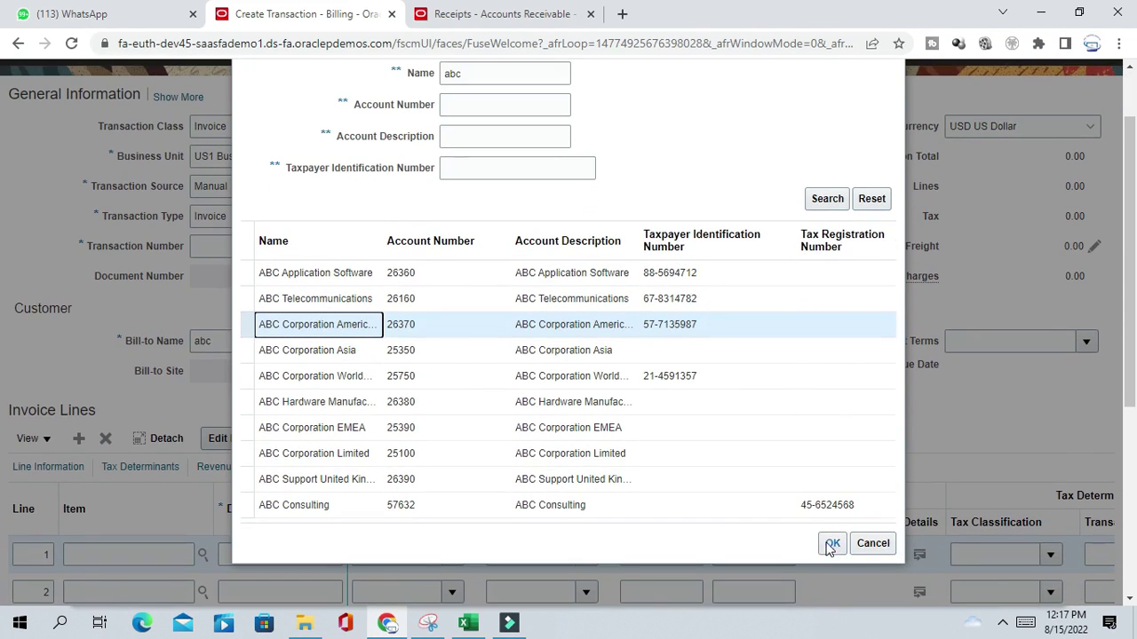
pyautogui.click(831, 543)
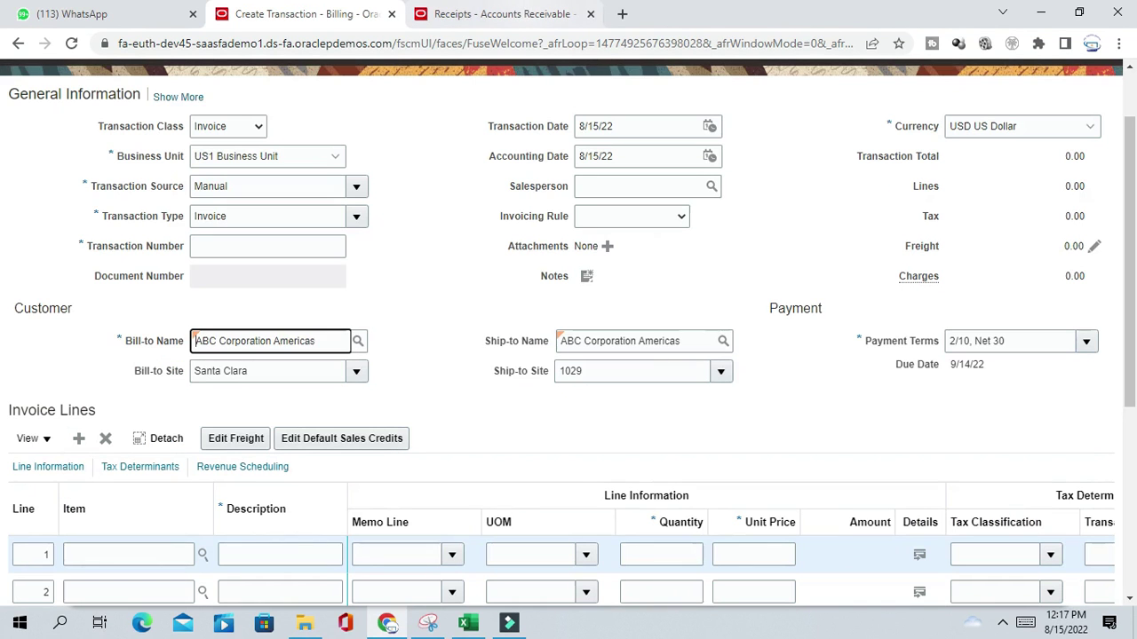
# Enter 'test' as the description of the first invoice line, leaving memo line empty
pyautogui.scroll(1, 736, 339)
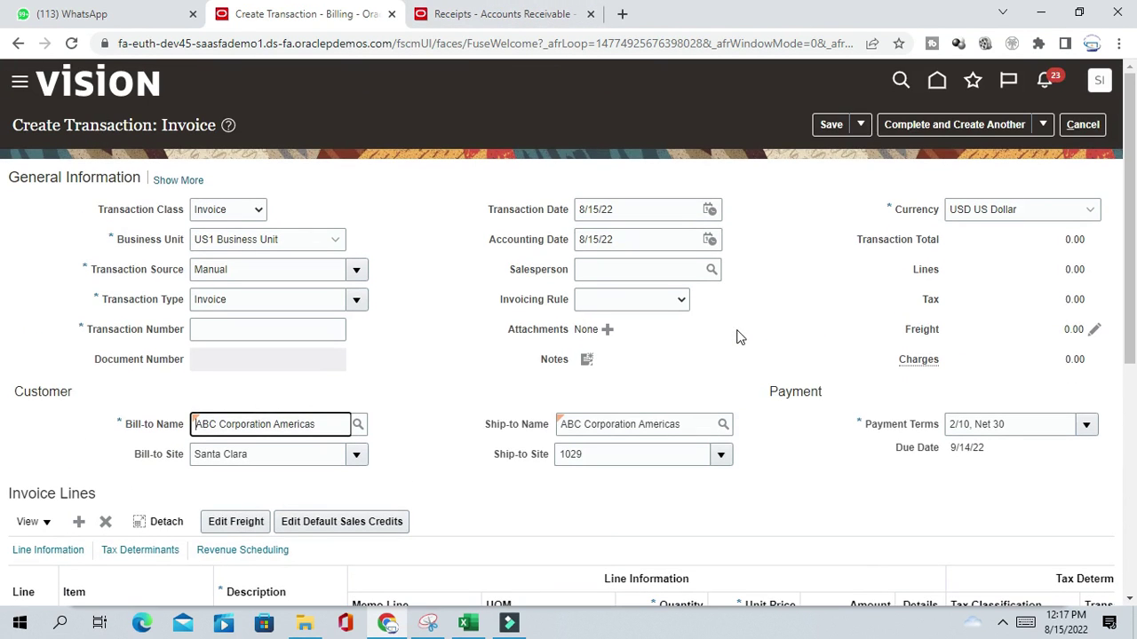
pyautogui.scroll(-4, 736, 336)
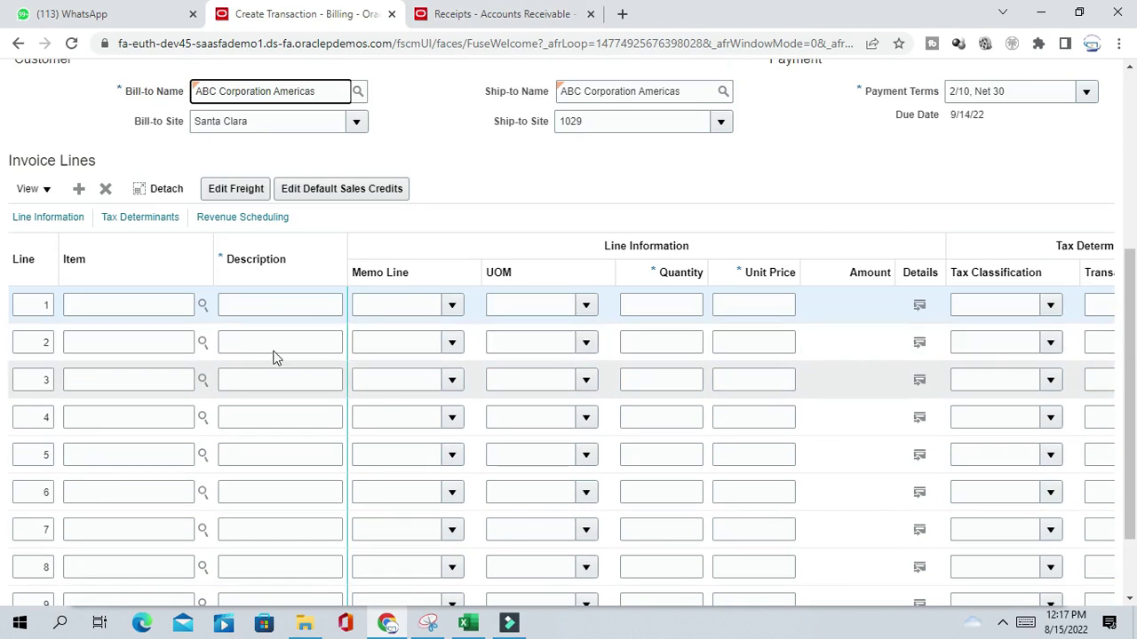
pyautogui.click(278, 305)
pyautogui.write('test')
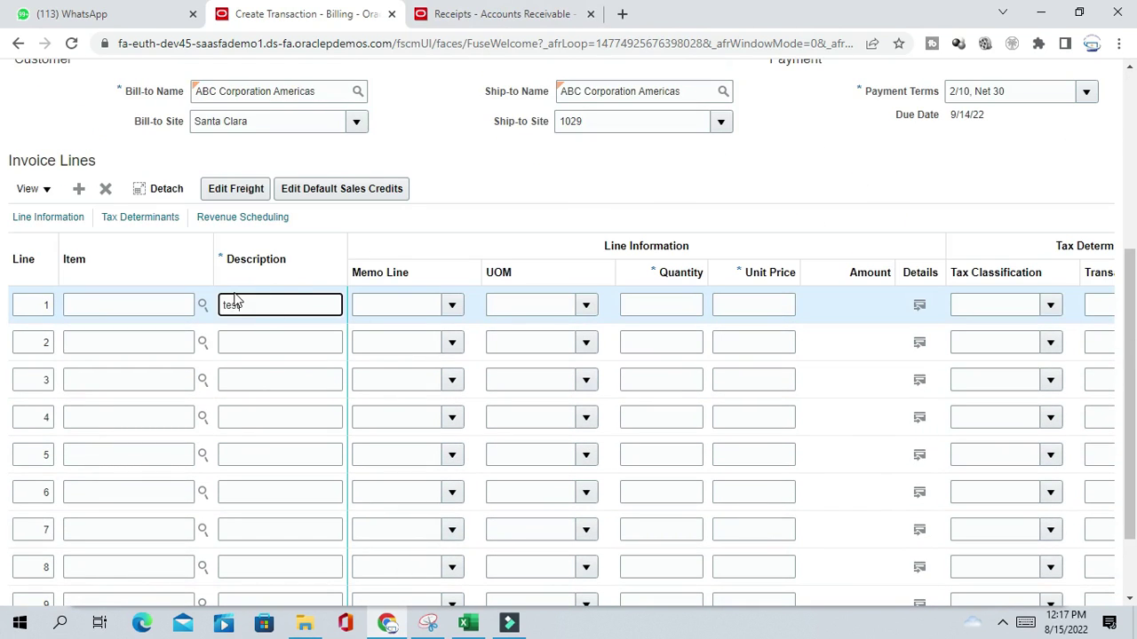
pyautogui.click(452, 305)
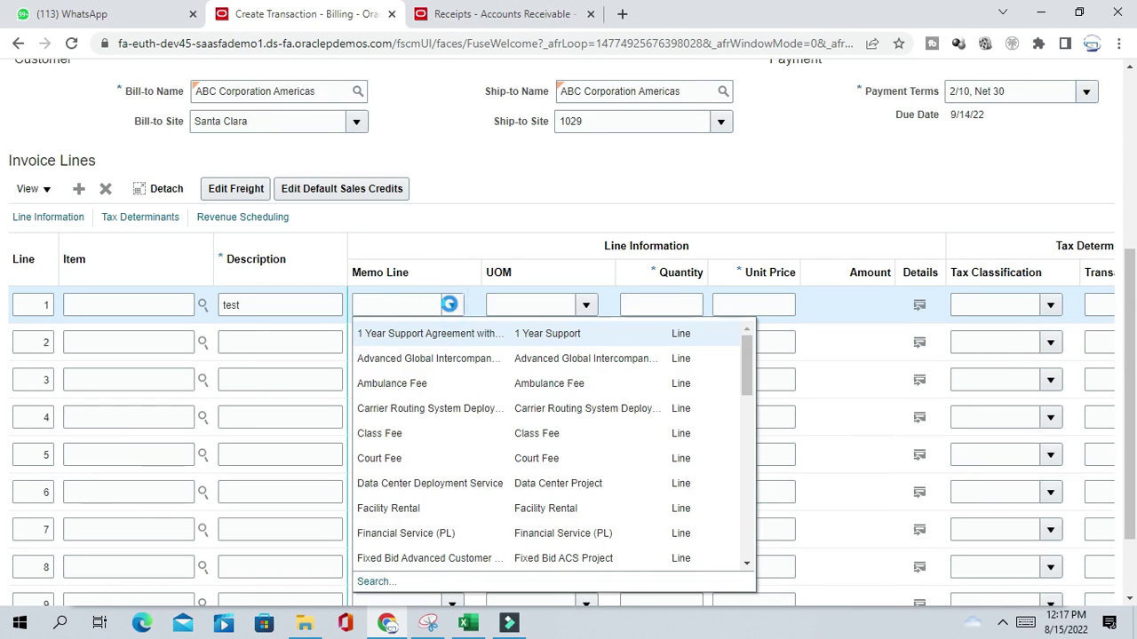
pyautogui.click(469, 222)
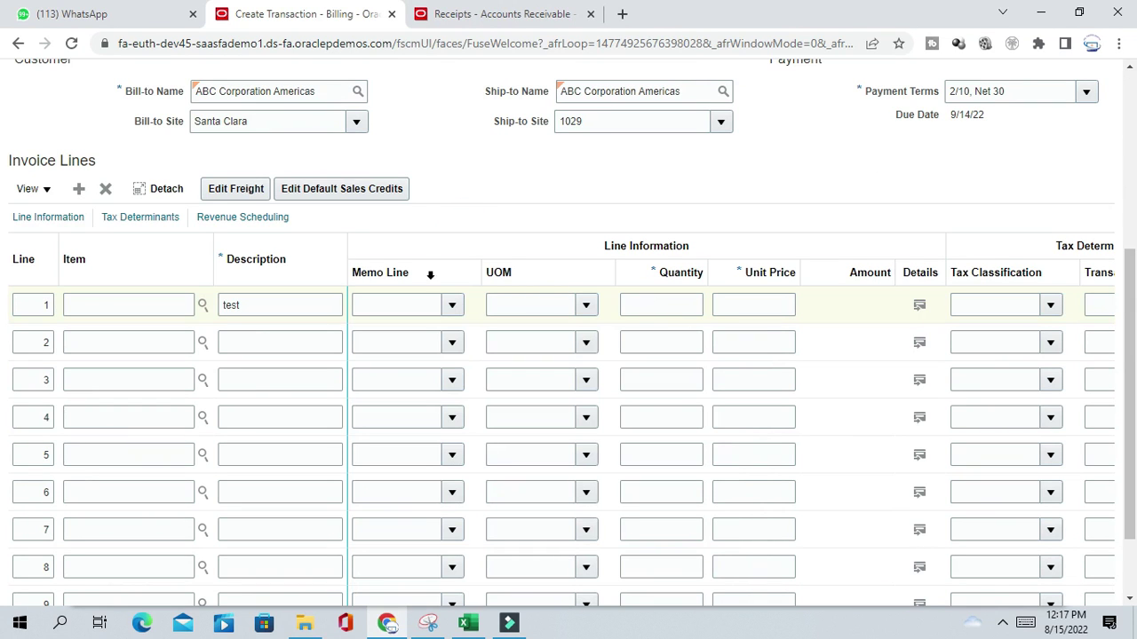
pyautogui.click(142, 298)
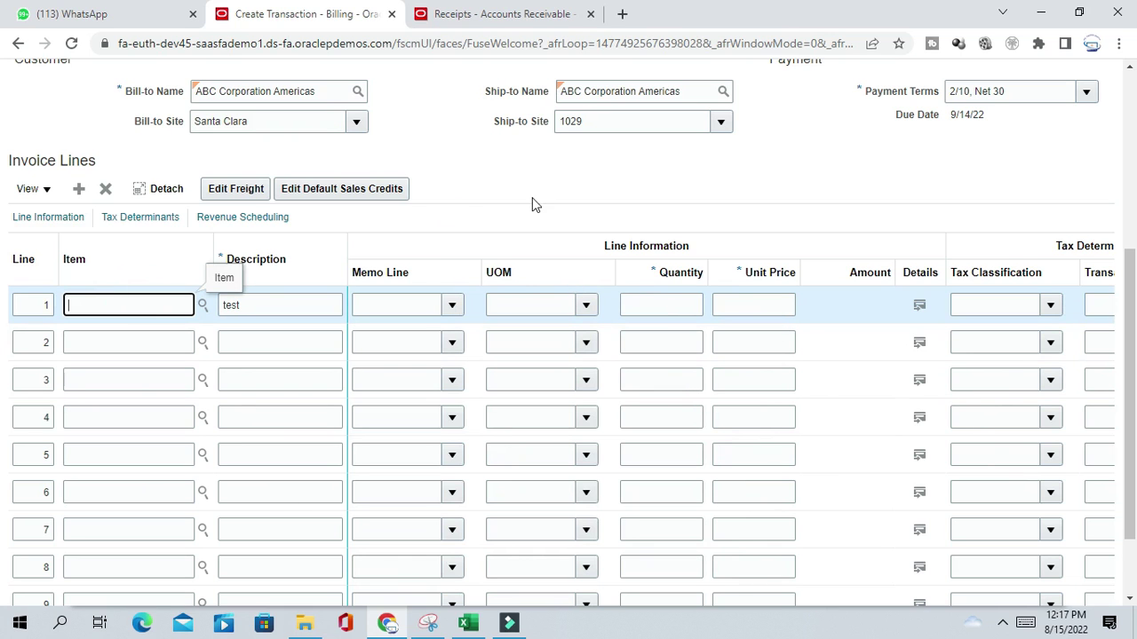
pyautogui.scroll(2, 552, 242)
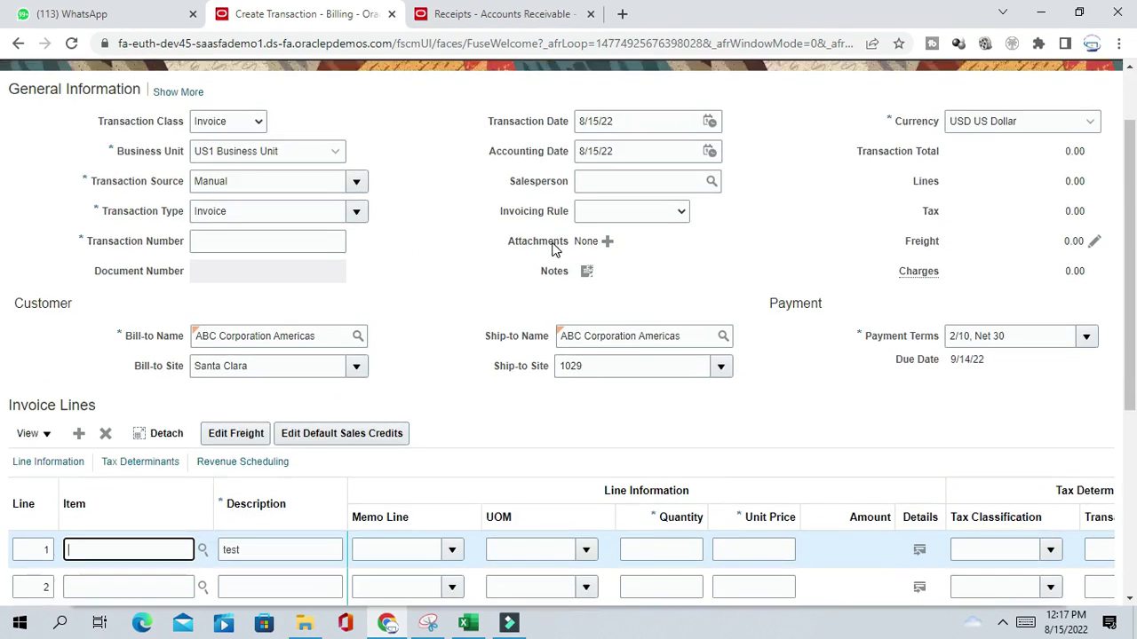
pyautogui.scroll(-2, 669, 313)
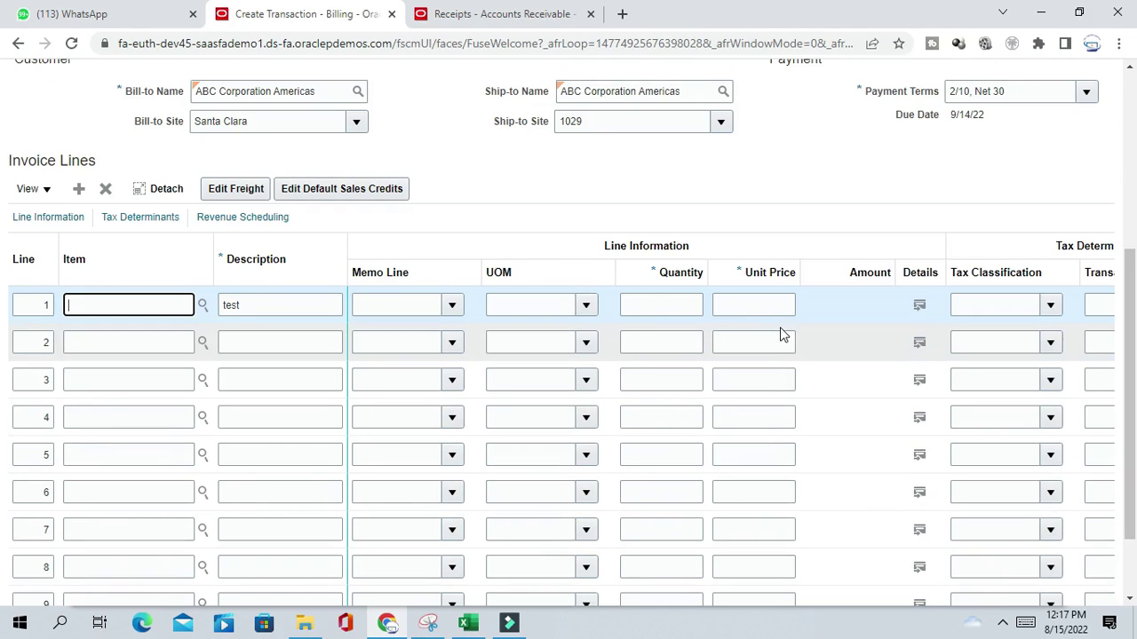
# Give line 1 quantity 1 and unit price 1000
pyautogui.click(668, 302)
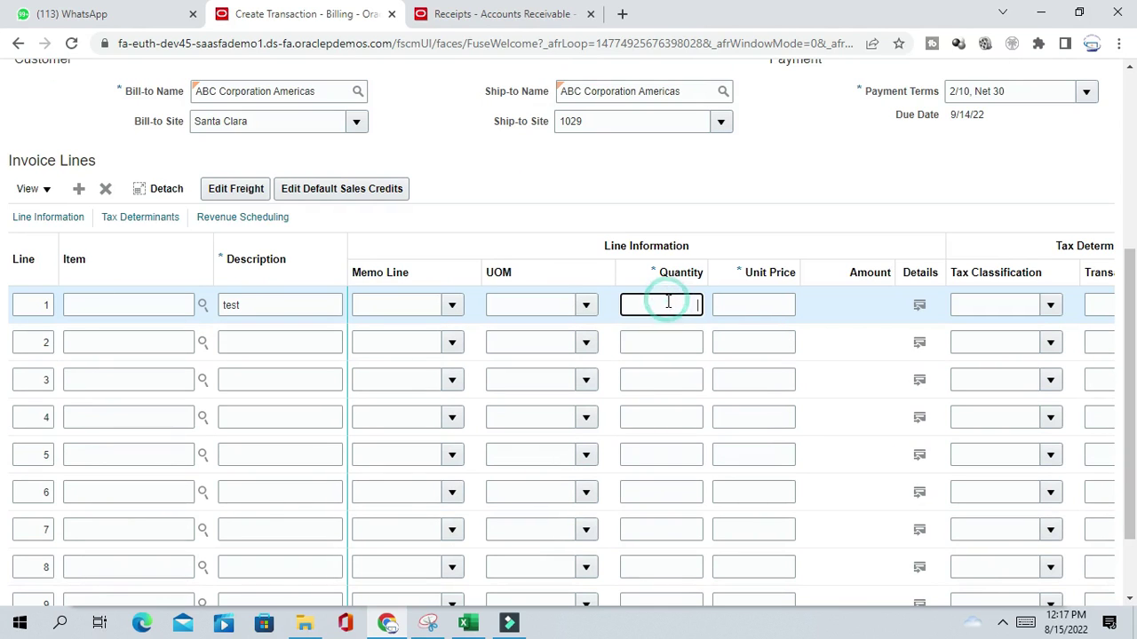
pyautogui.write('1')
pyautogui.click(768, 305)
pyautogui.write('1000')
pyautogui.click(739, 194)
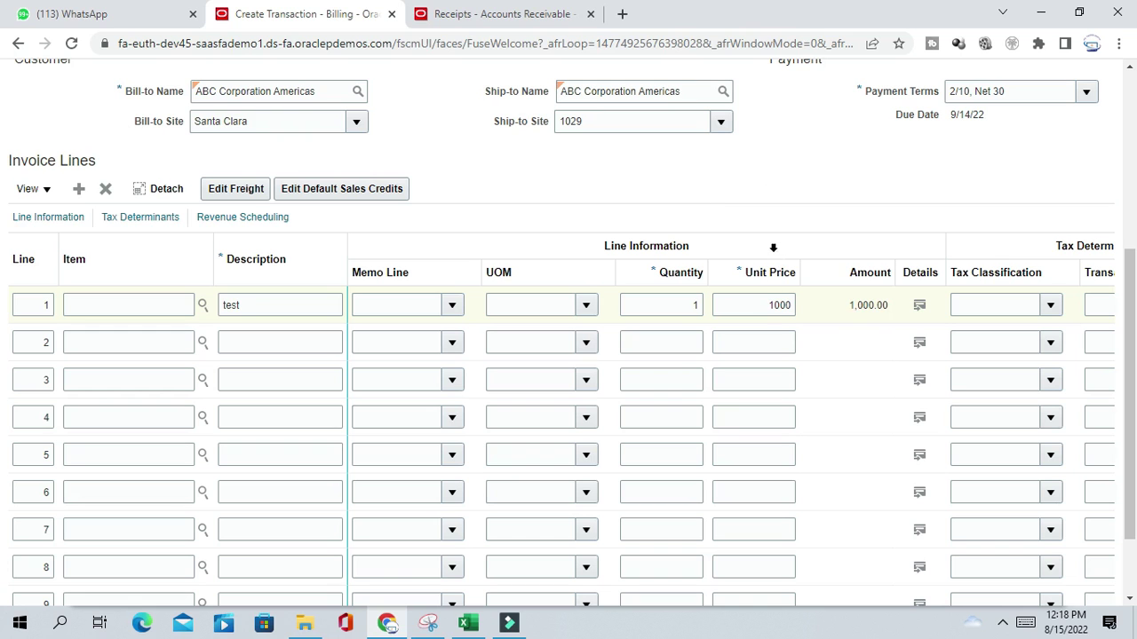
# Save the invoice, which becomes number 62765 with a 1,087.50 total
pyautogui.scroll(5, 770, 241)
pyautogui.click(838, 126)
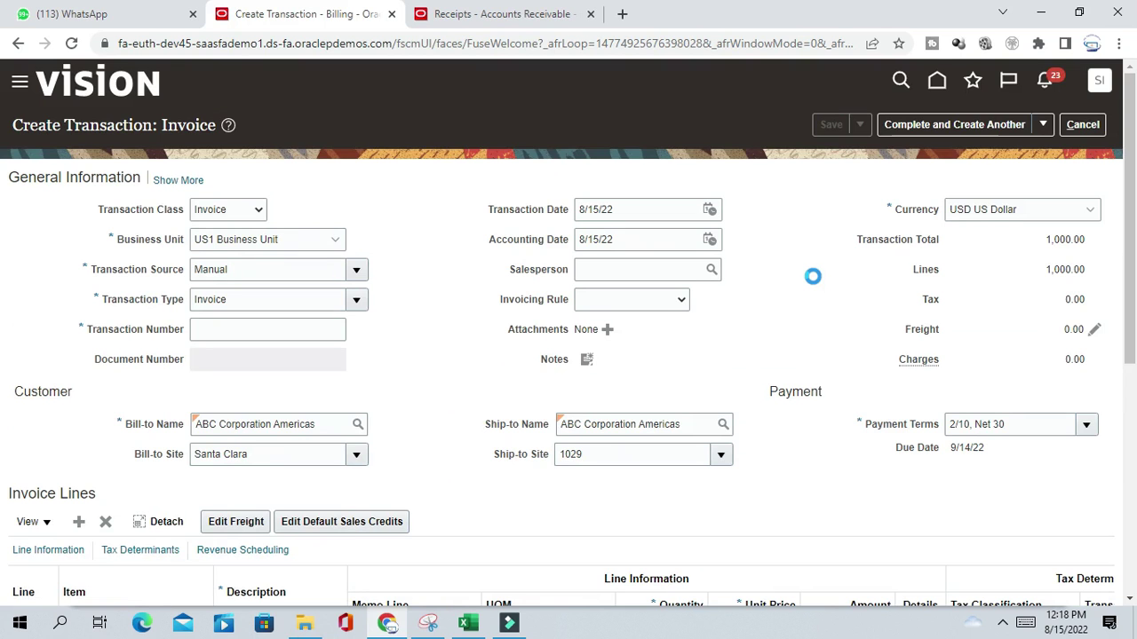
pyautogui.scroll(-1, 813, 276)
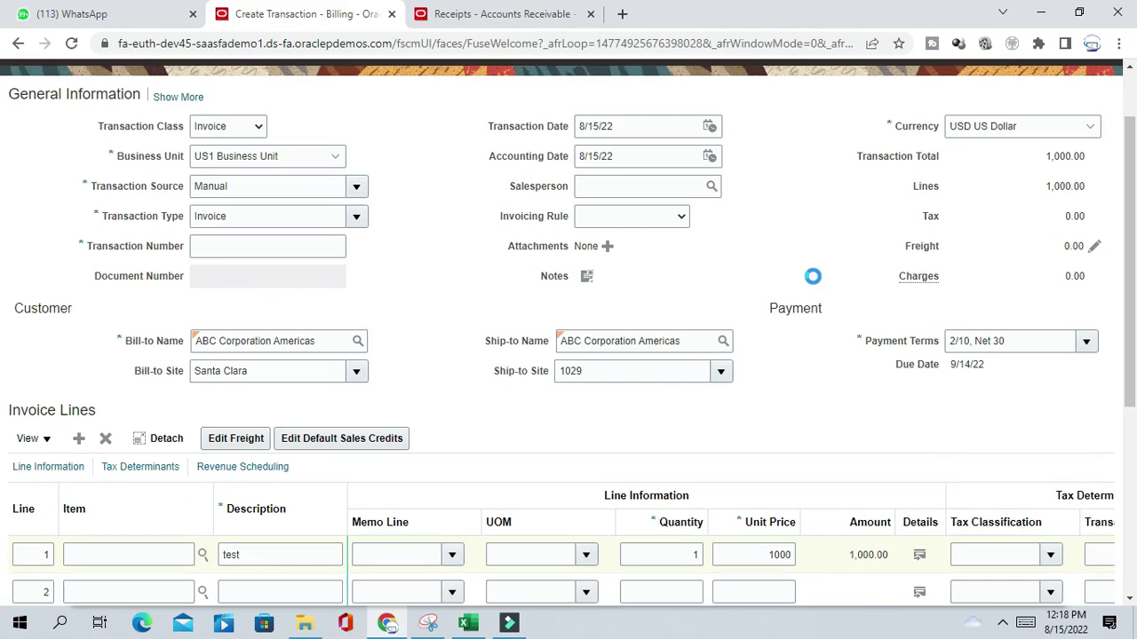
pyautogui.scroll(1, 813, 276)
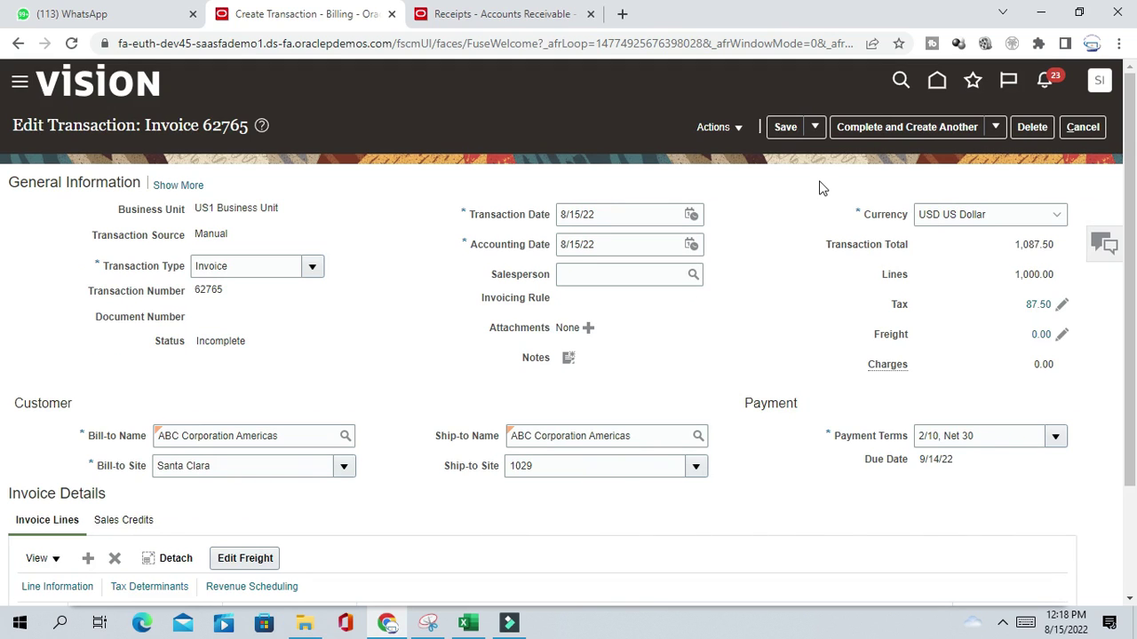
# Change the transaction date to 7/15/22 and save the invoice
pyautogui.click(691, 215)
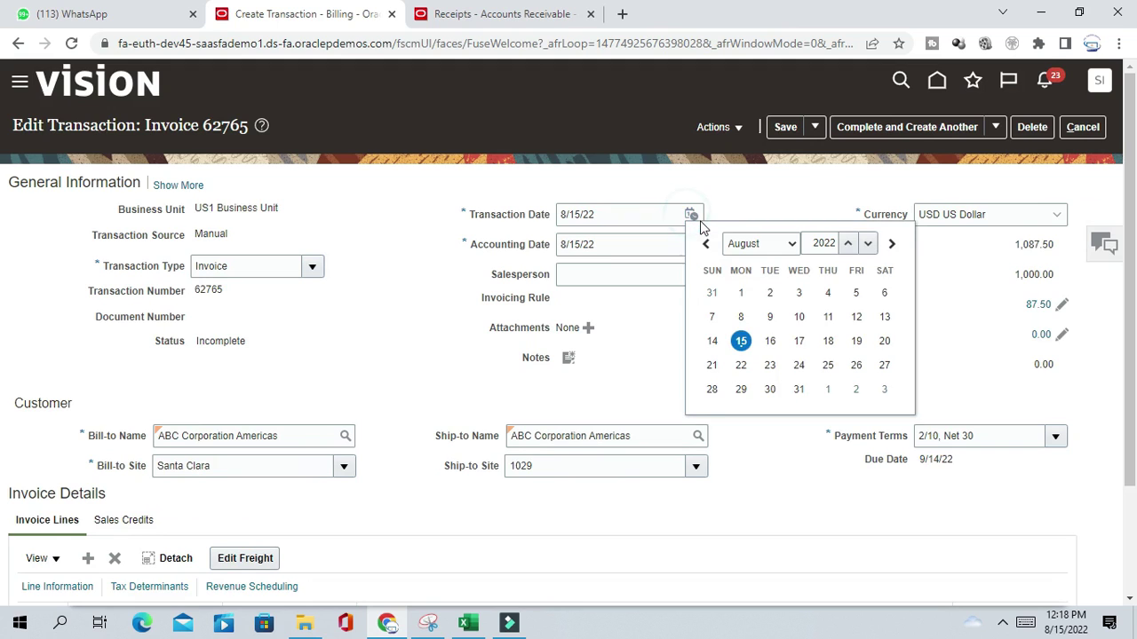
pyautogui.click(778, 245)
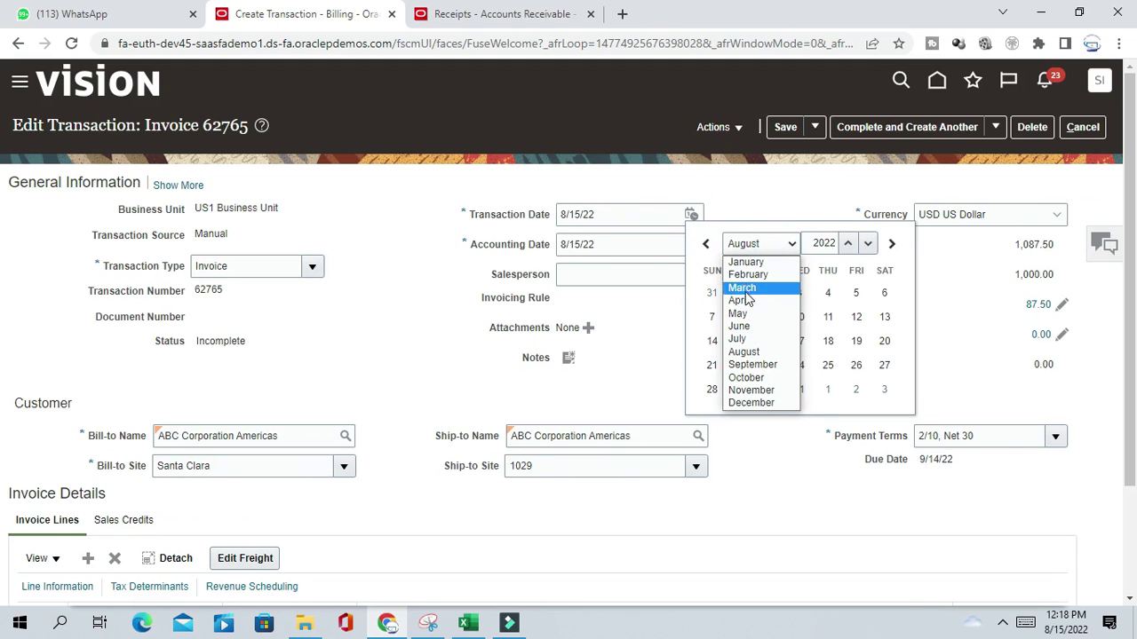
pyautogui.click(739, 339)
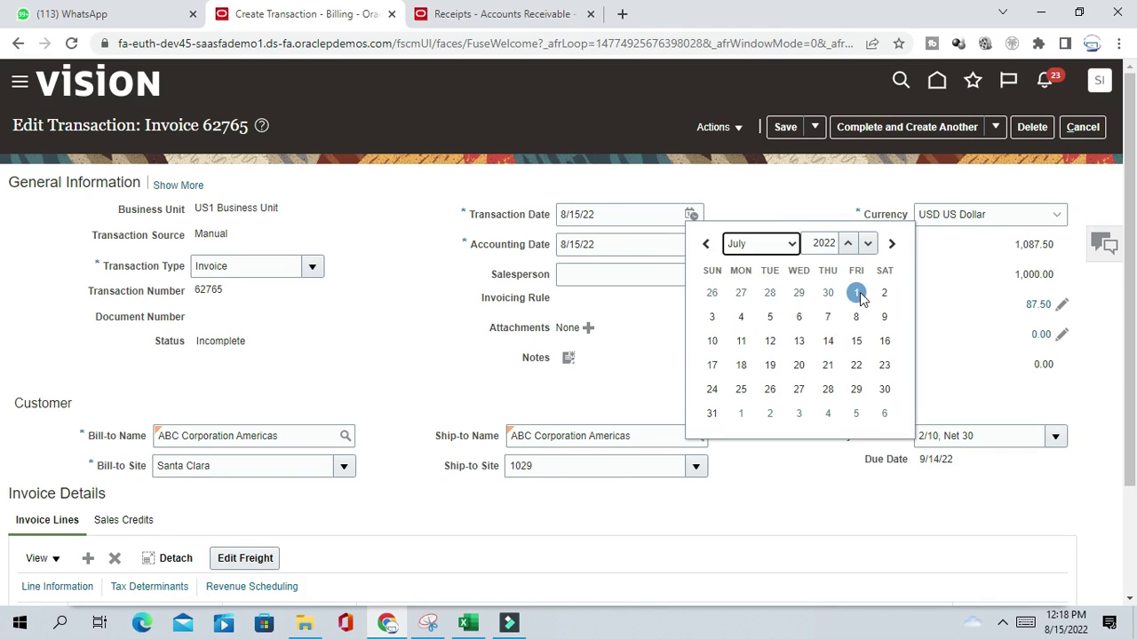
pyautogui.click(857, 345)
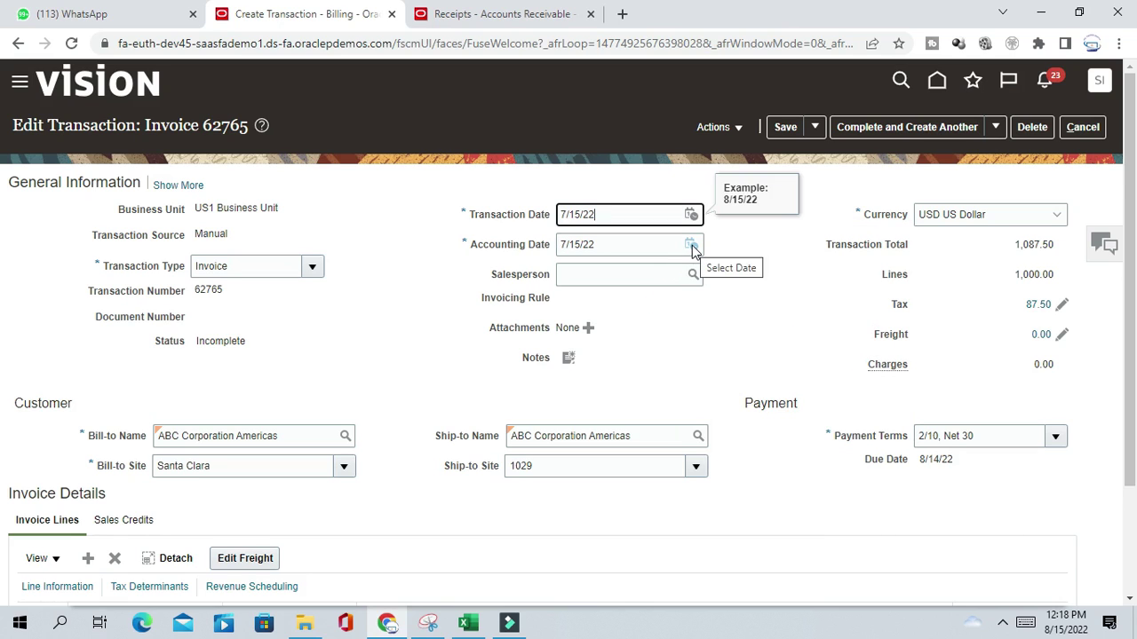
pyautogui.click(786, 126)
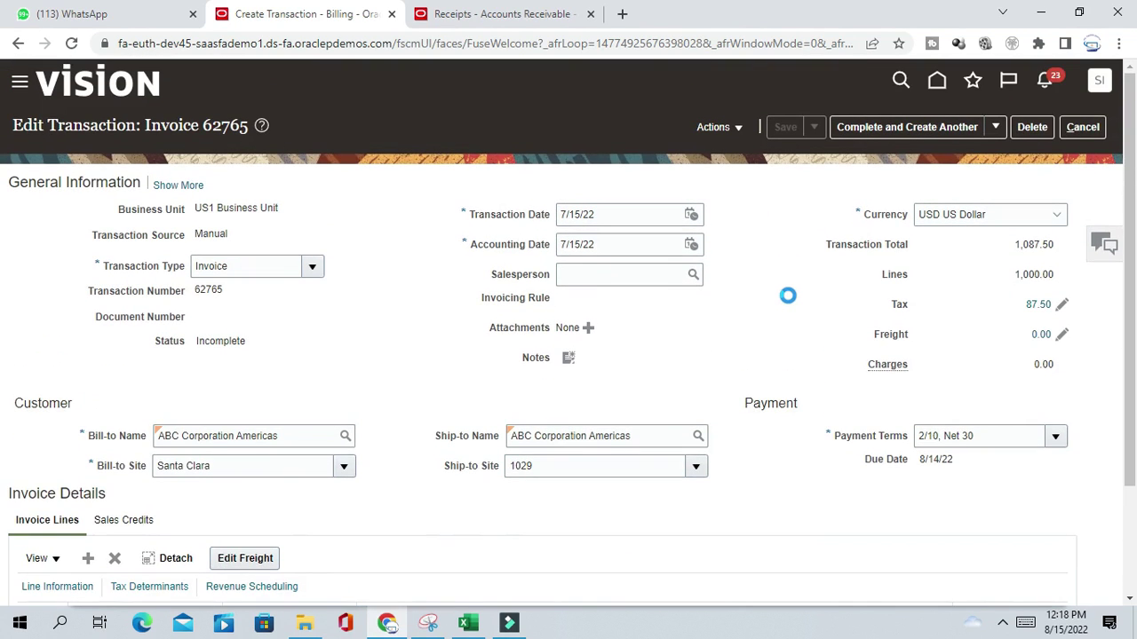
# Replace the 2/10, Net 30 payment terms with Immediate
pyautogui.click(973, 441)
pyautogui.write('imm')
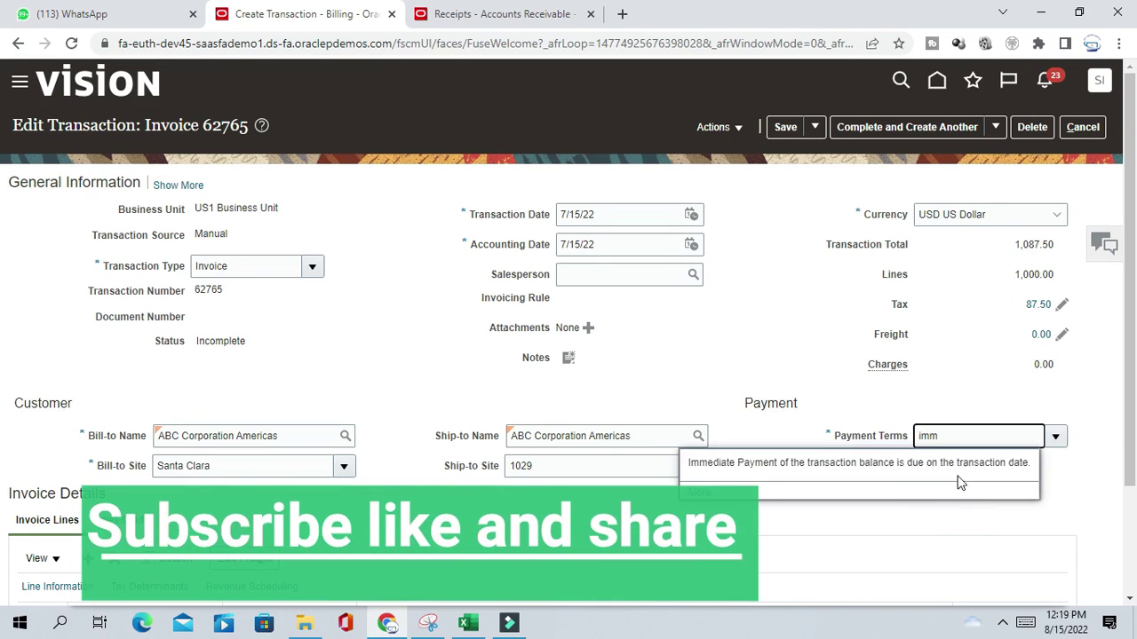
pyautogui.click(851, 461)
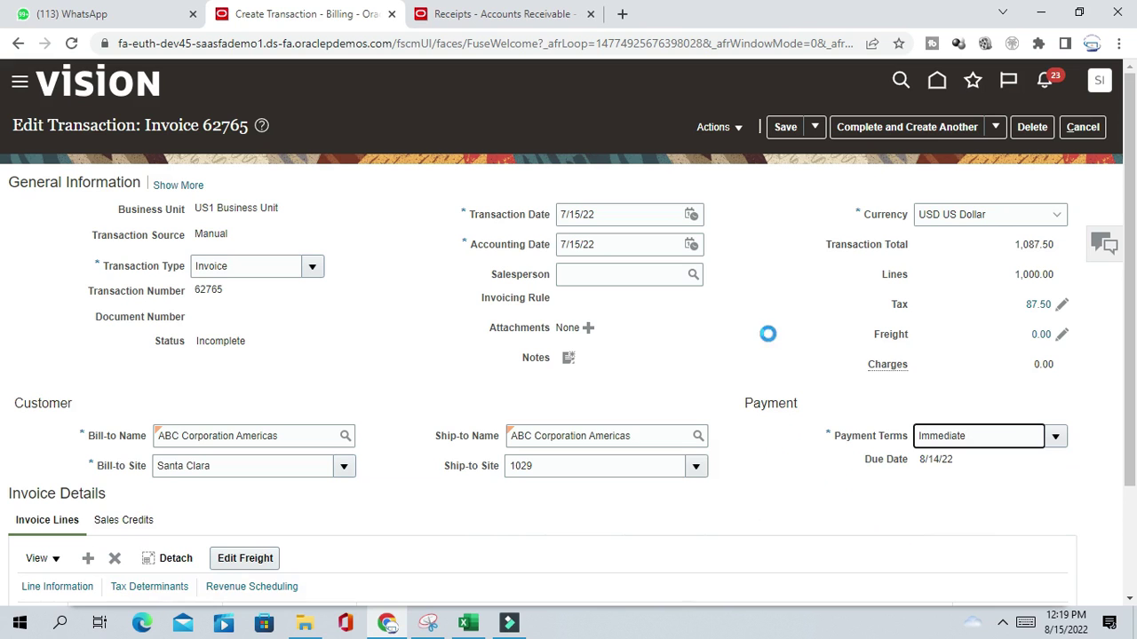
# Save invoice 62765 and use Complete and Review so its status becomes Complete
pyautogui.scroll(-2, 771, 335)
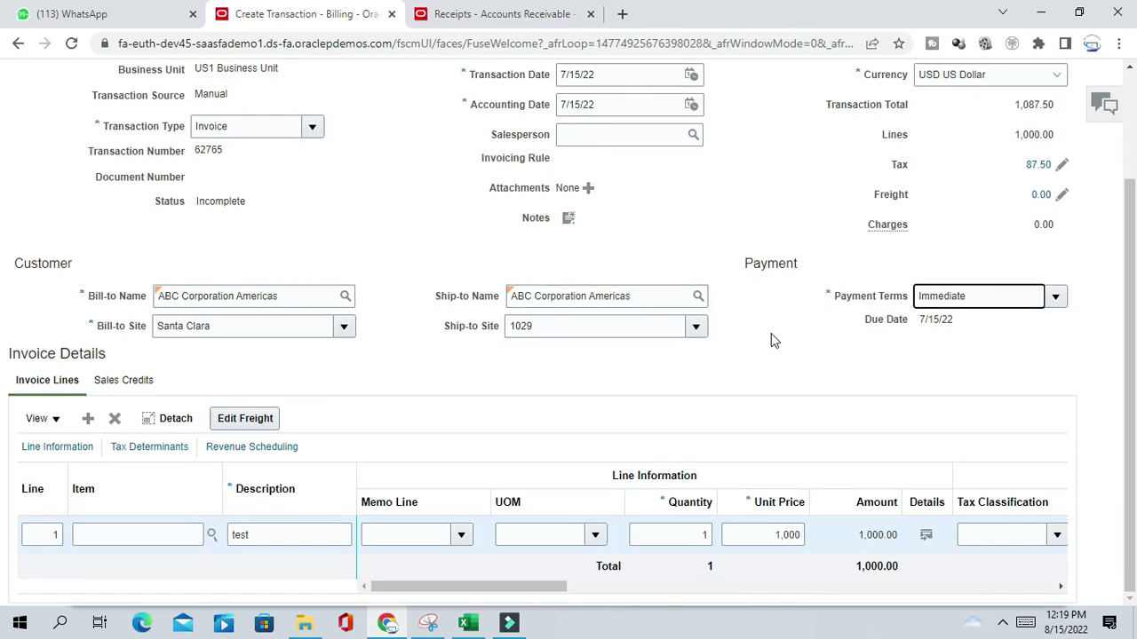
pyautogui.scroll(2, 771, 335)
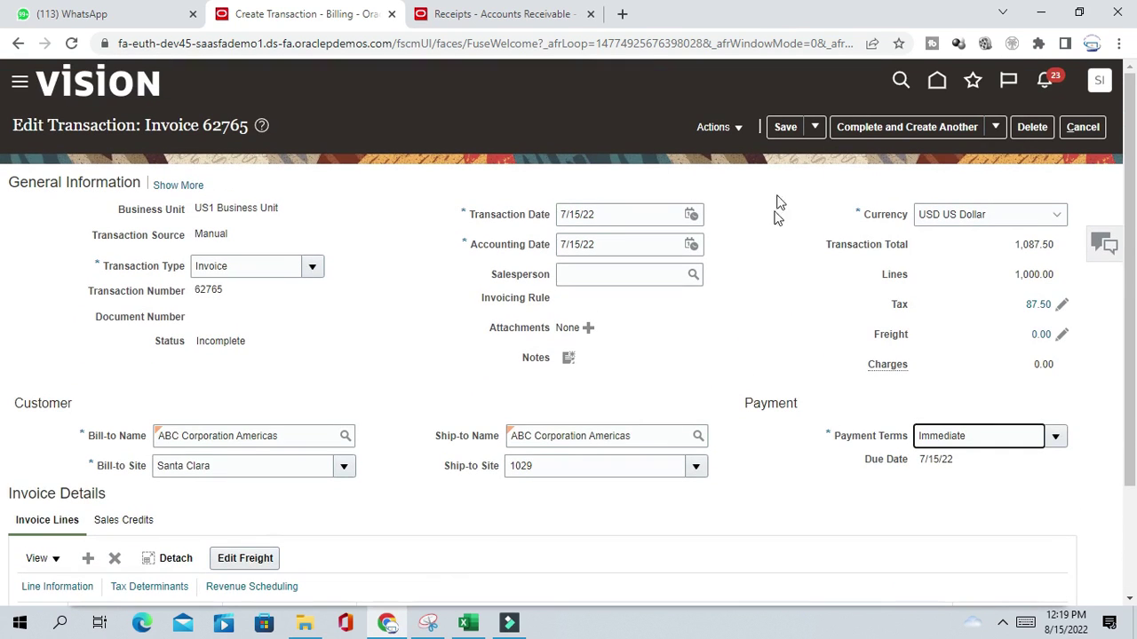
pyautogui.click(783, 129)
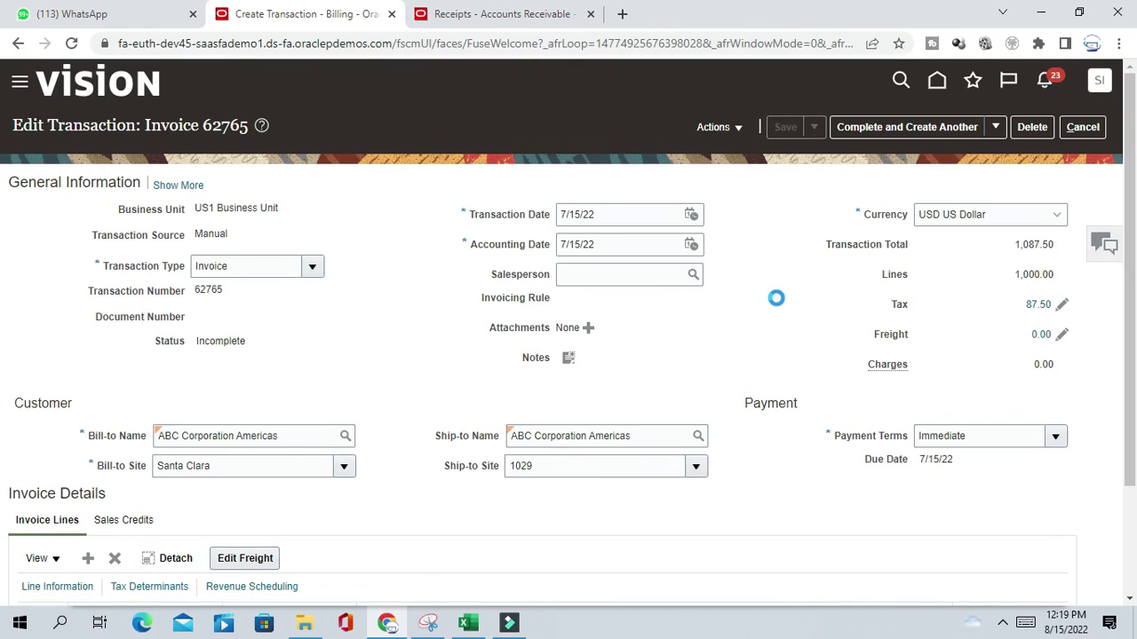
pyautogui.click(996, 127)
pyautogui.click(937, 153)
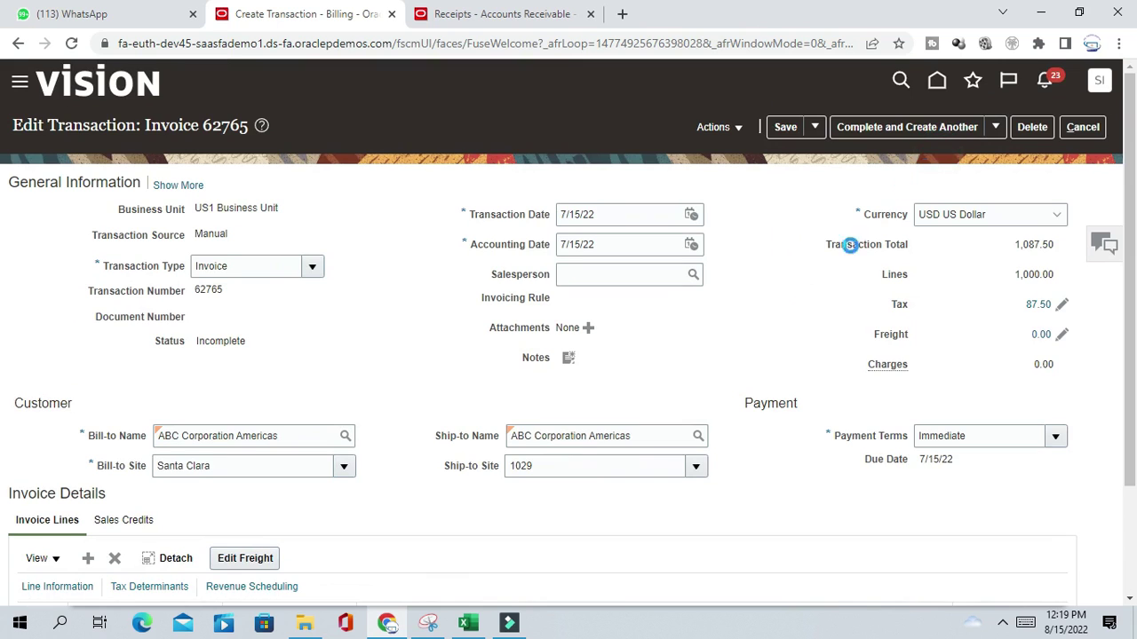
pyautogui.scroll(-1, 771, 330)
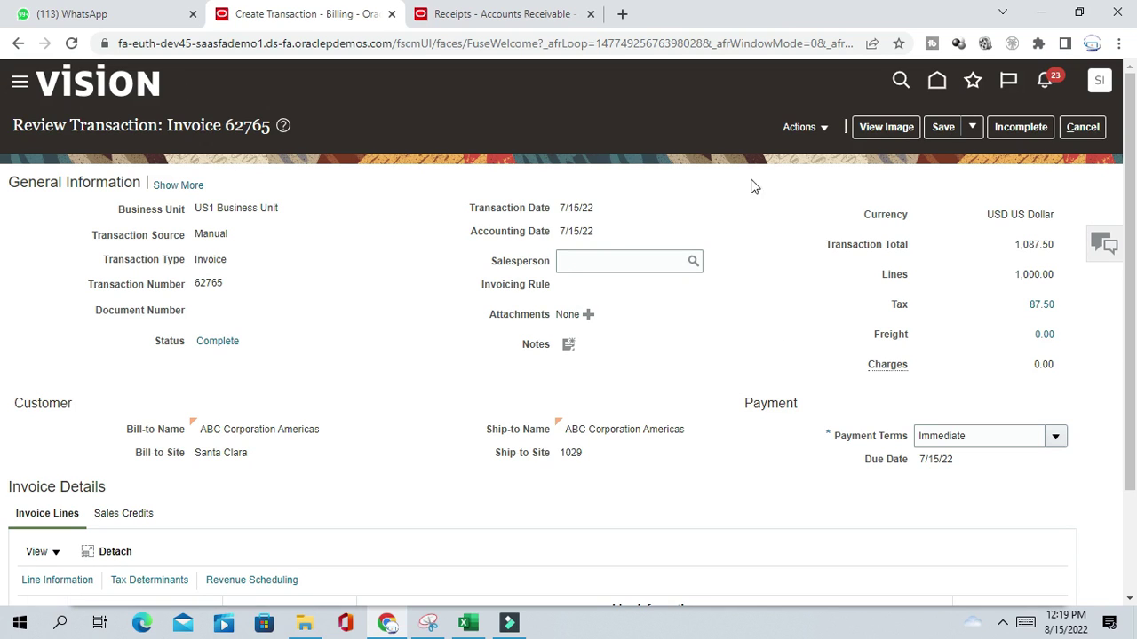
# Reload the expired receipts tab and recheck the completed invoice before returning home
pyautogui.click(484, 21)
pyautogui.click(676, 362)
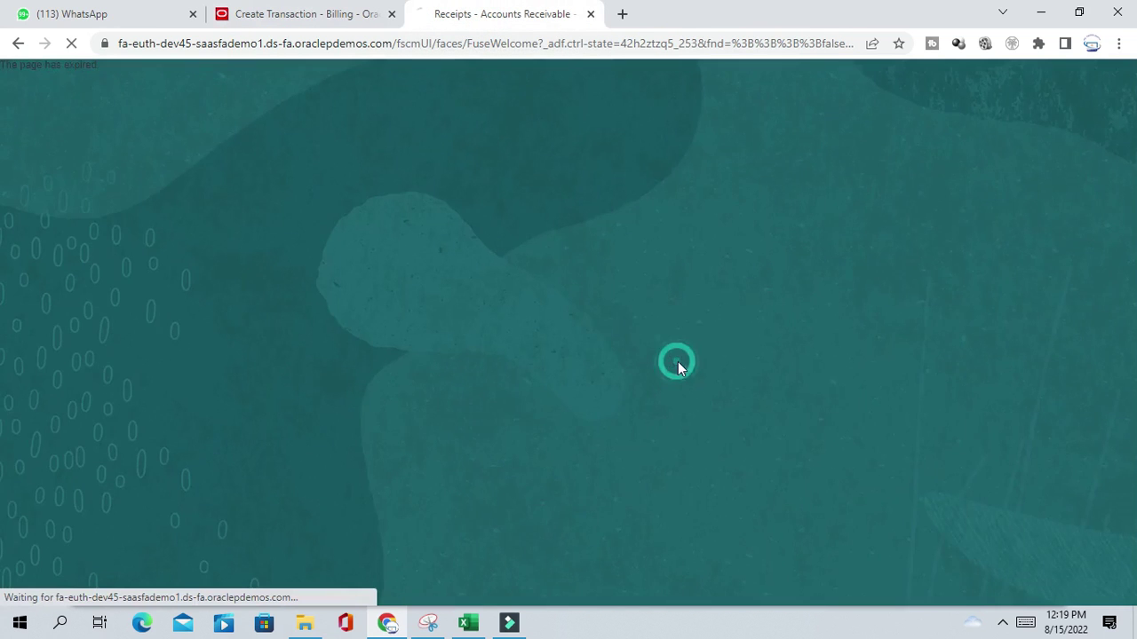
pyautogui.click(274, 15)
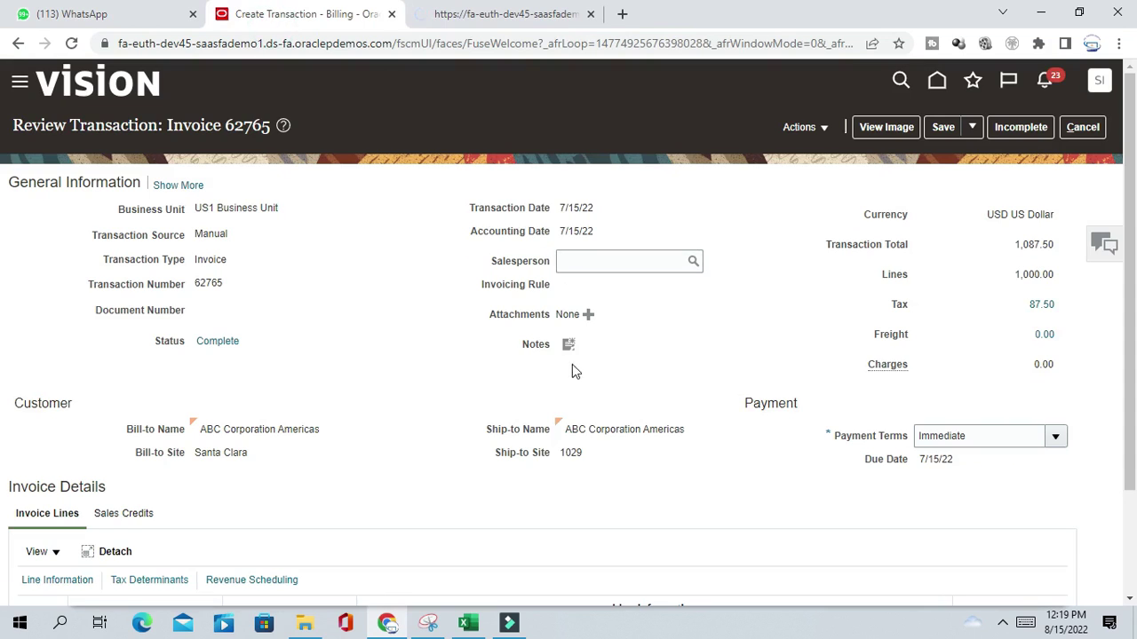
pyautogui.click(520, 18)
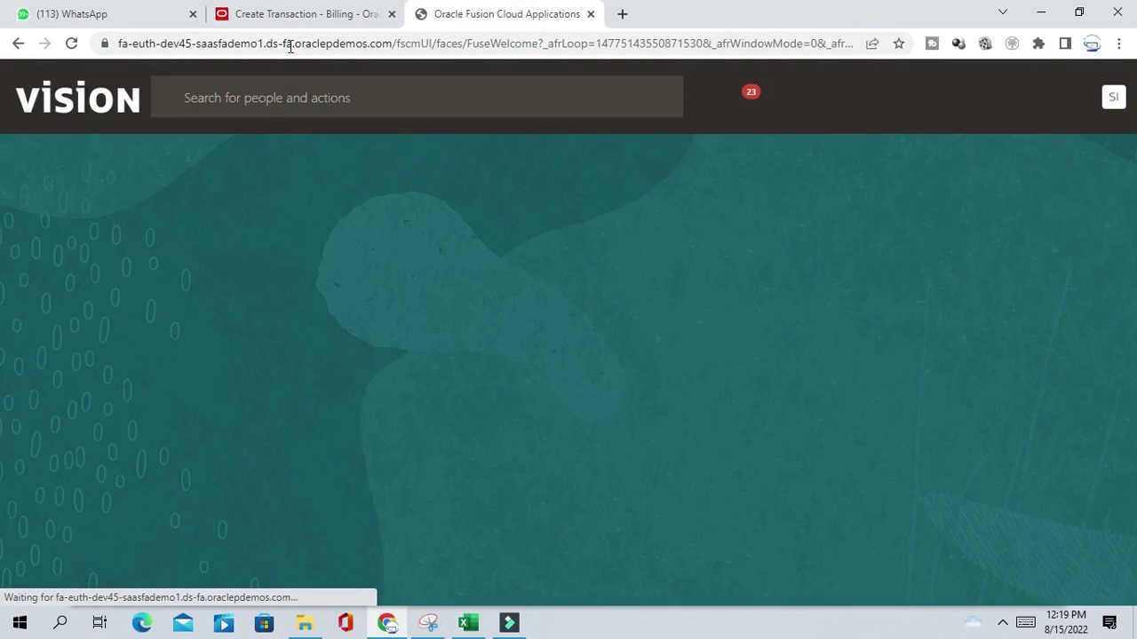
pyautogui.click(364, 10)
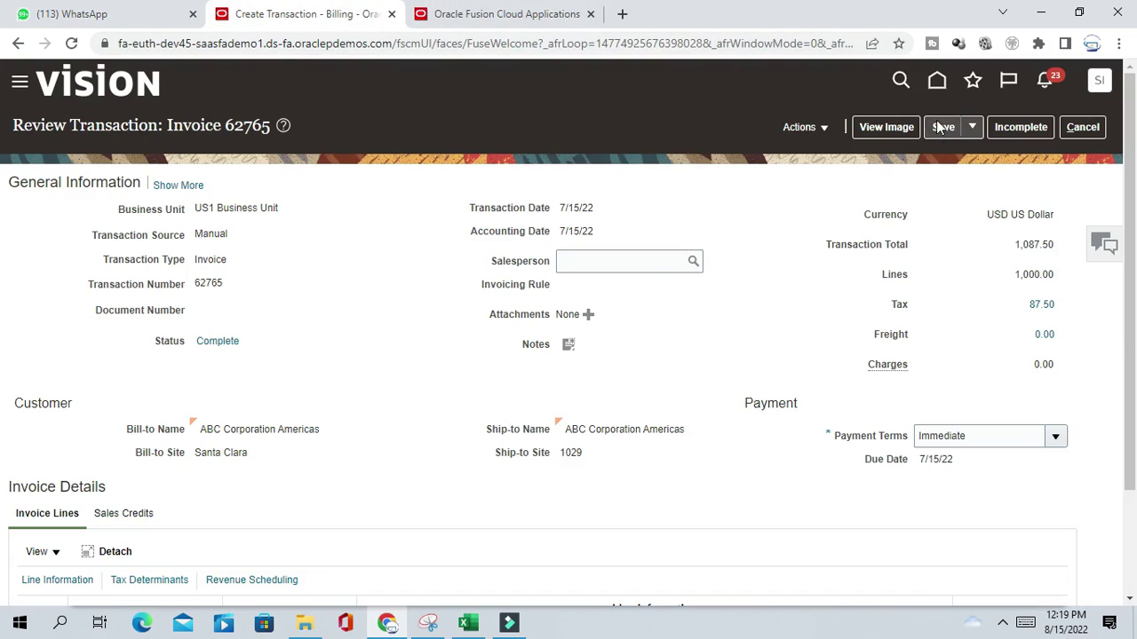
pyautogui.click(543, 18)
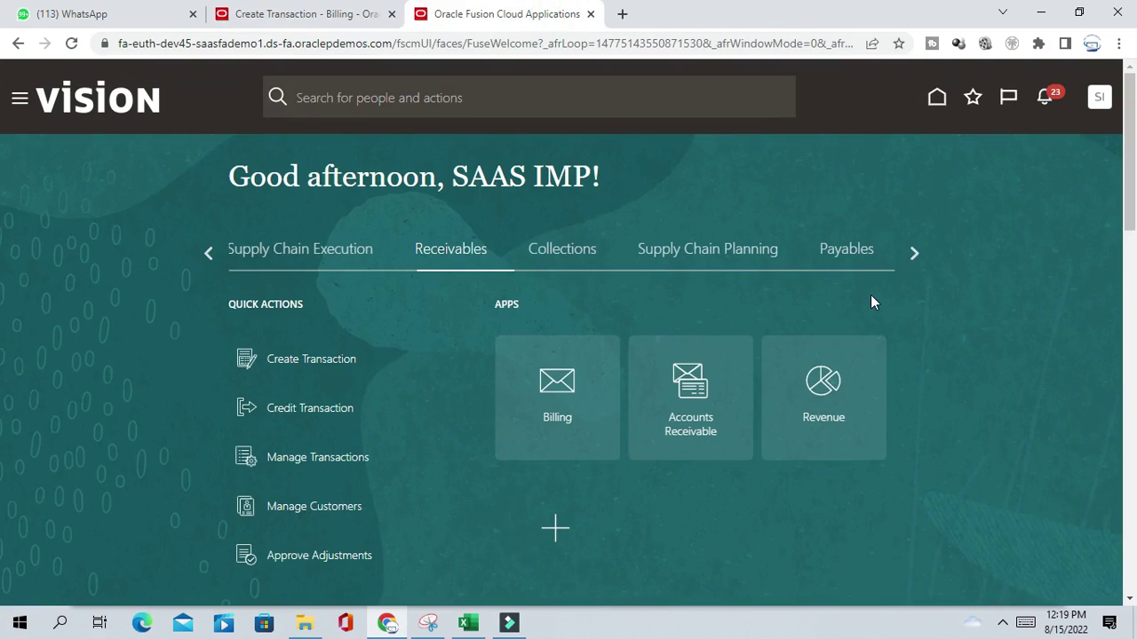
# Open the Accounts Receivable work area and scroll its Tasks panel to Accounting
pyautogui.click(690, 382)
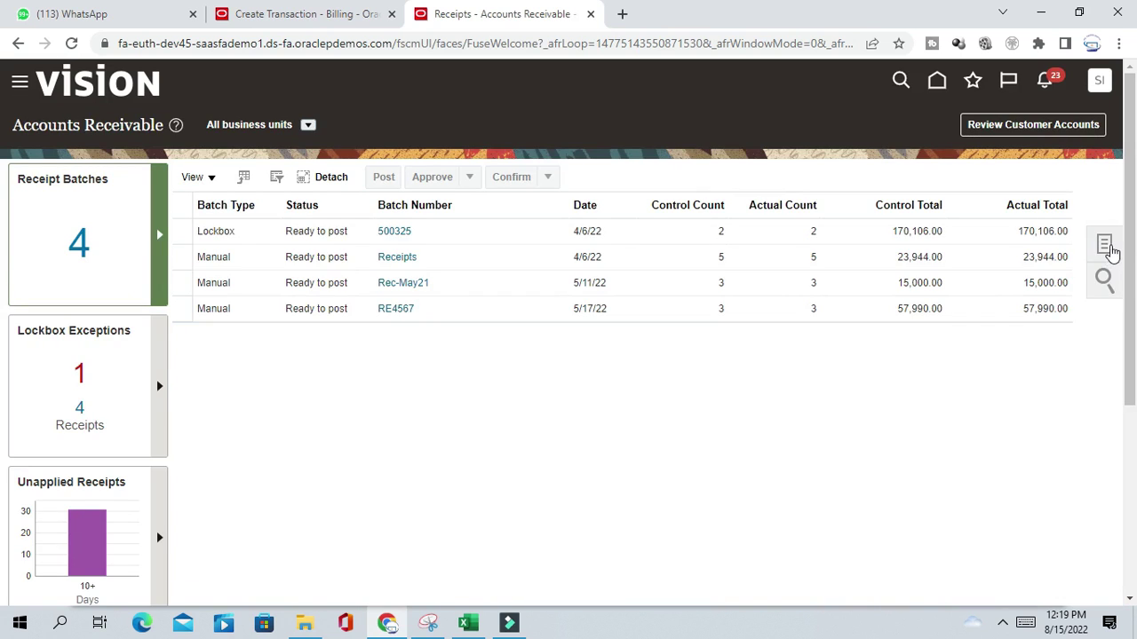
pyautogui.click(1106, 248)
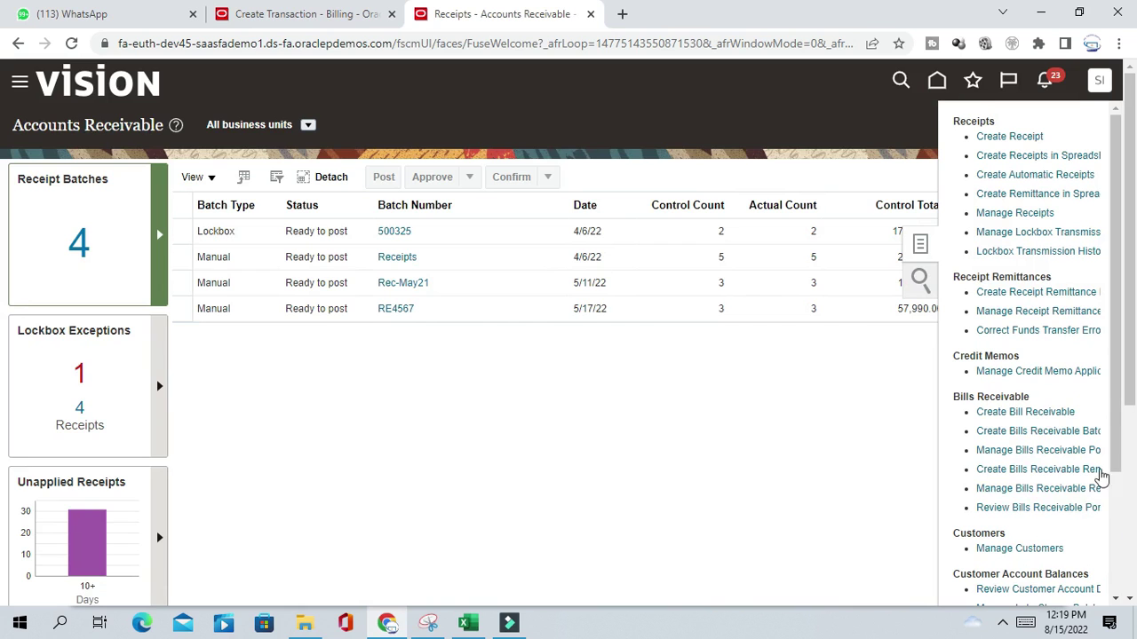
pyautogui.scroll(-3, 1110, 470)
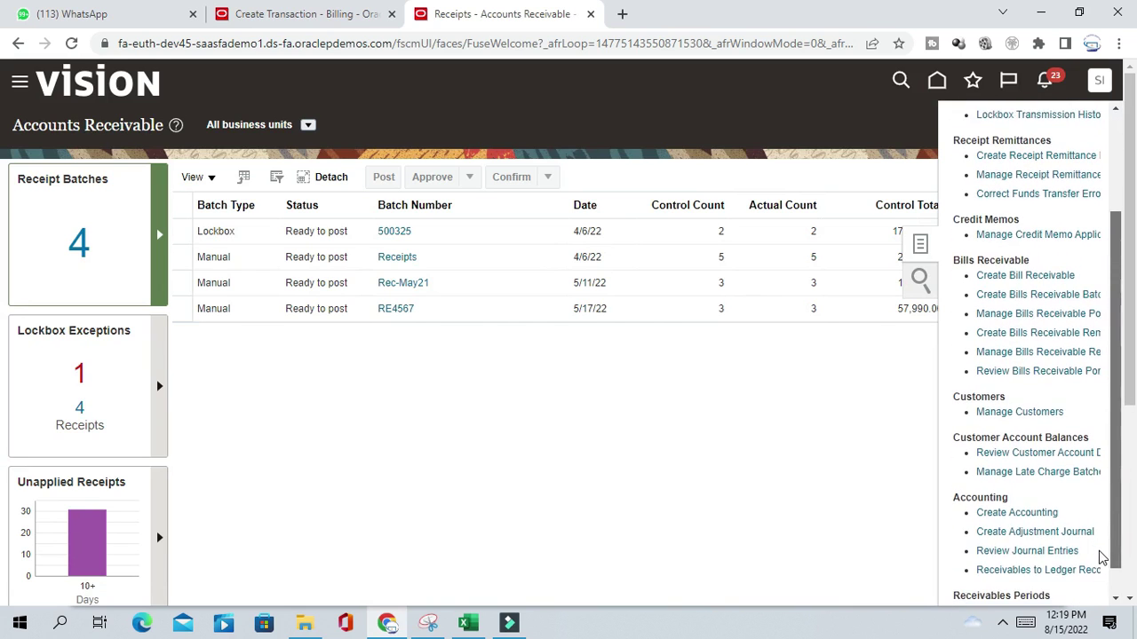
pyautogui.scroll(-1, 1099, 557)
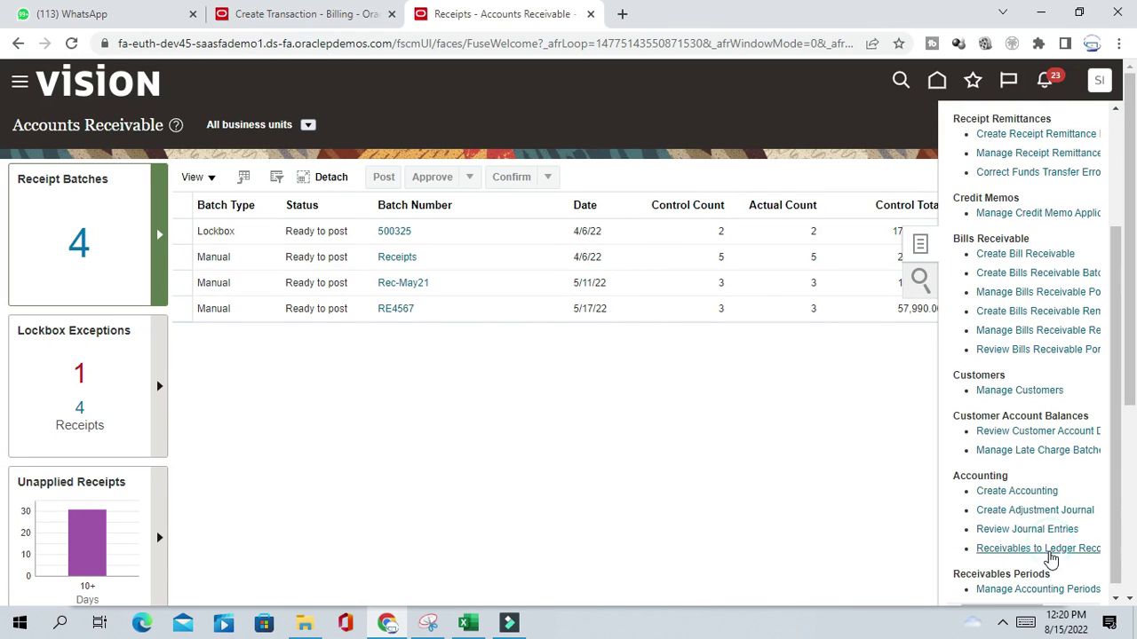
# Open the Receivables to Ledger Reconciliation report for ARRECON, period 07-22, and review its 0.00 differences
pyautogui.click(1050, 556)
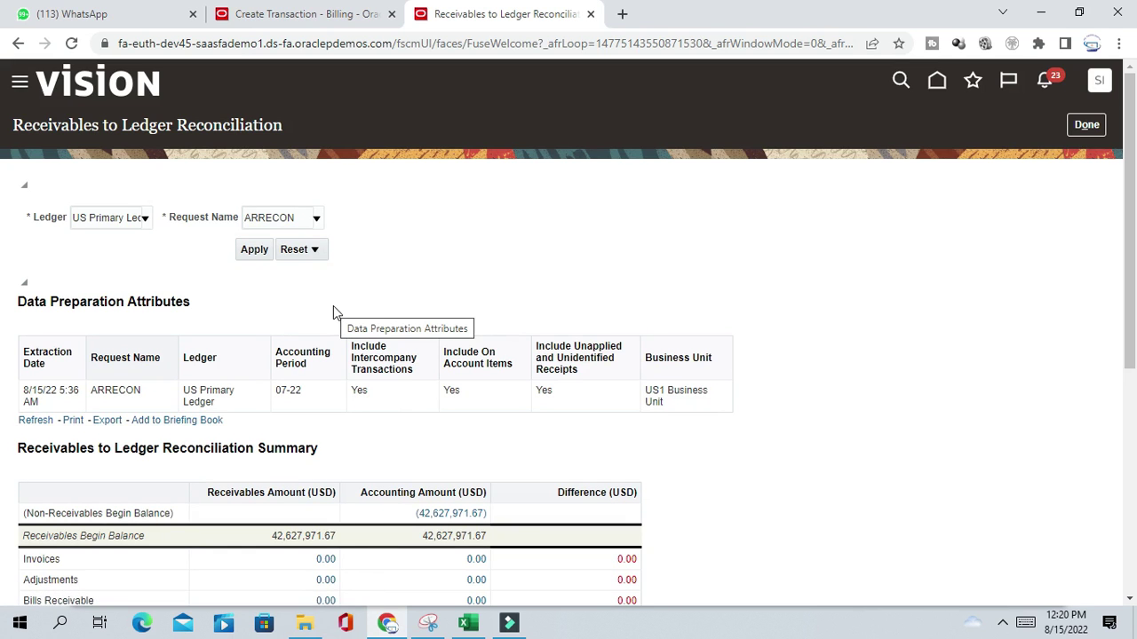
pyautogui.scroll(-2, 399, 254)
pyautogui.scroll(-1, 414, 400)
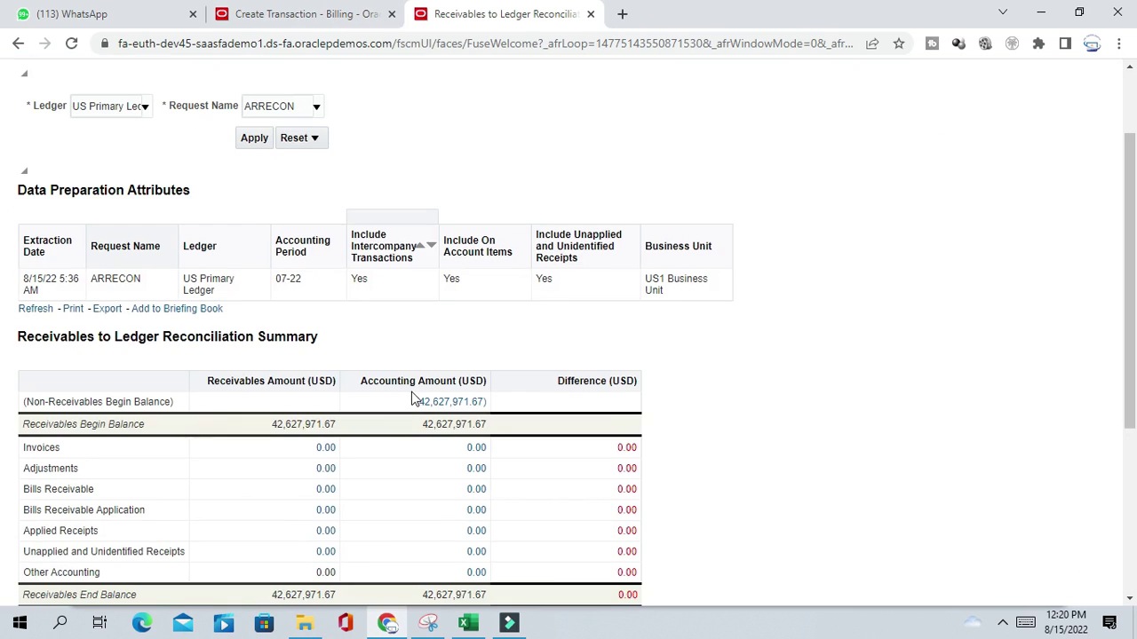
pyautogui.scroll(-3, 300, 181)
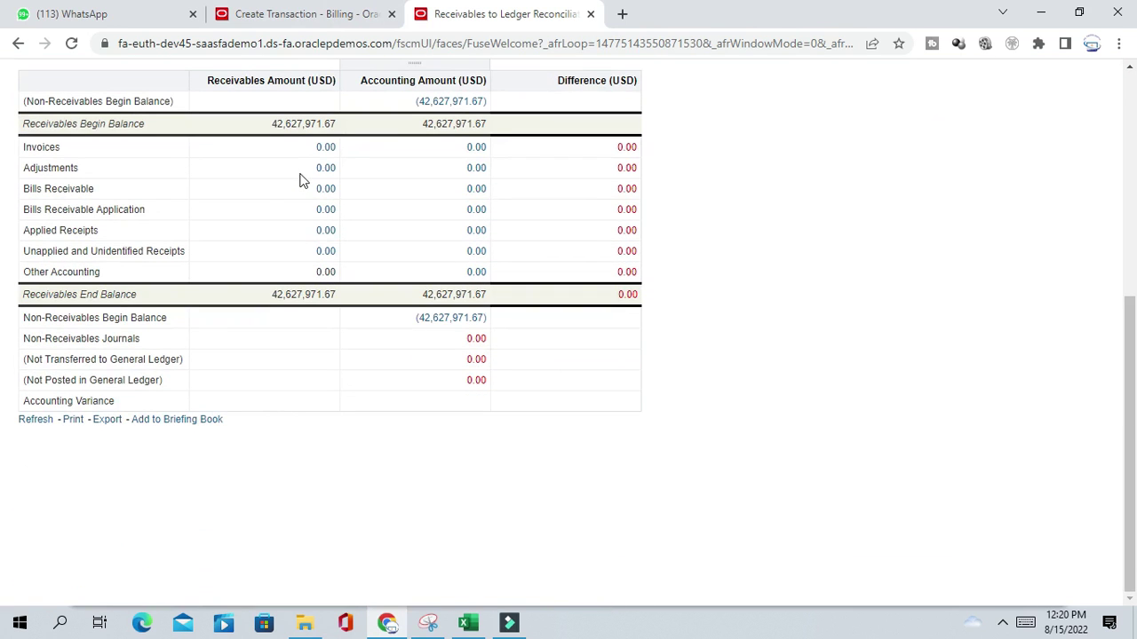
pyautogui.scroll(3, 409, 230)
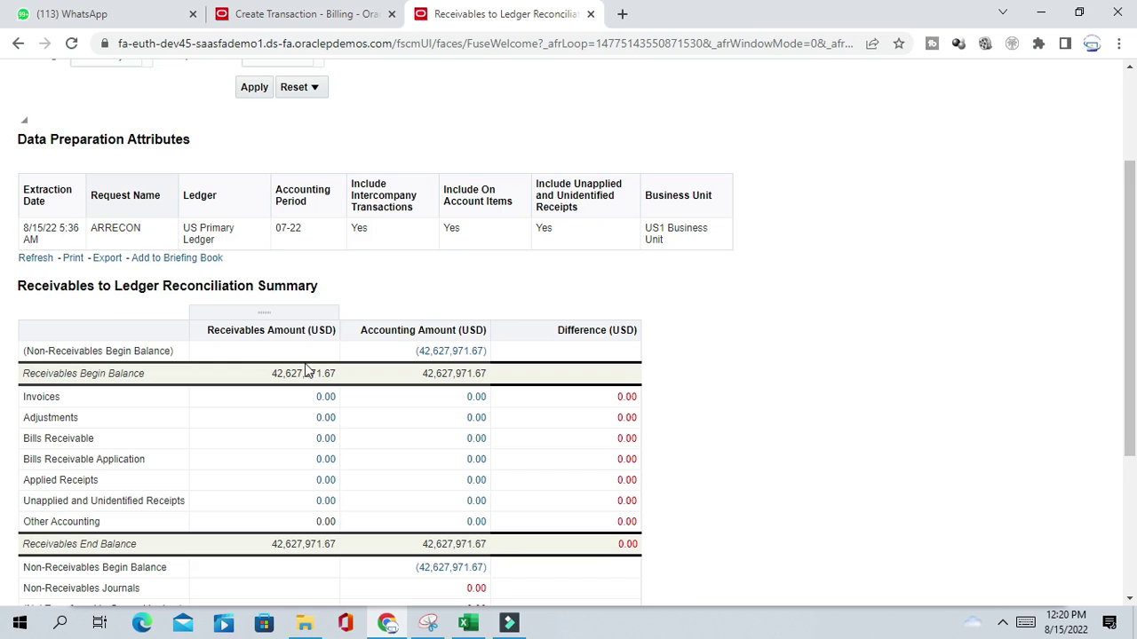
pyautogui.scroll(2, 468, 388)
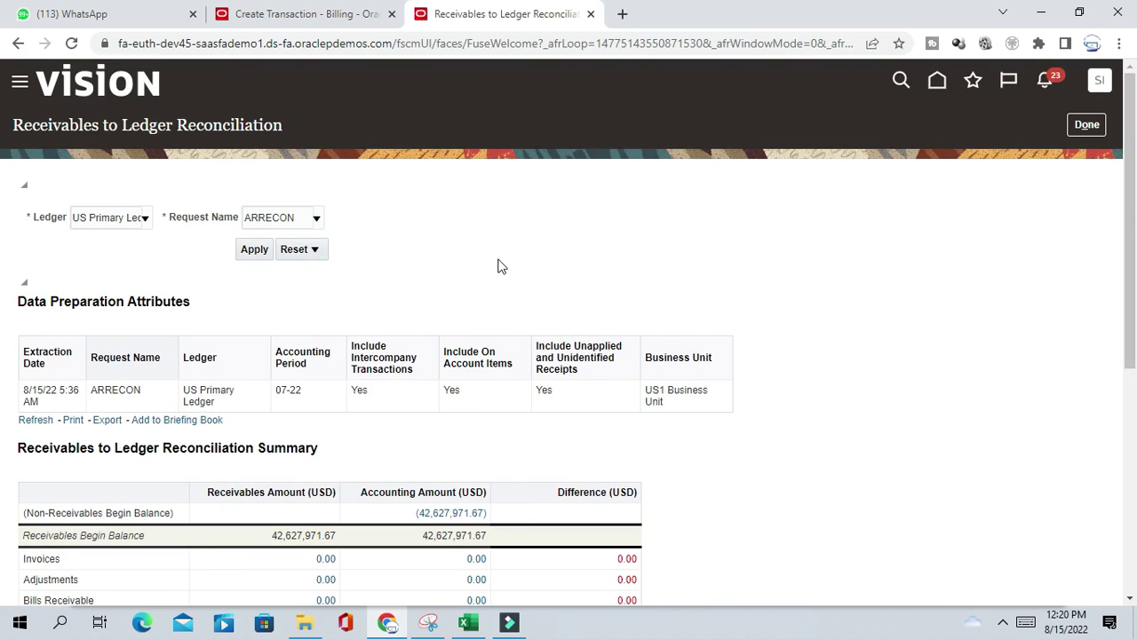
pyautogui.scroll(-2, 508, 271)
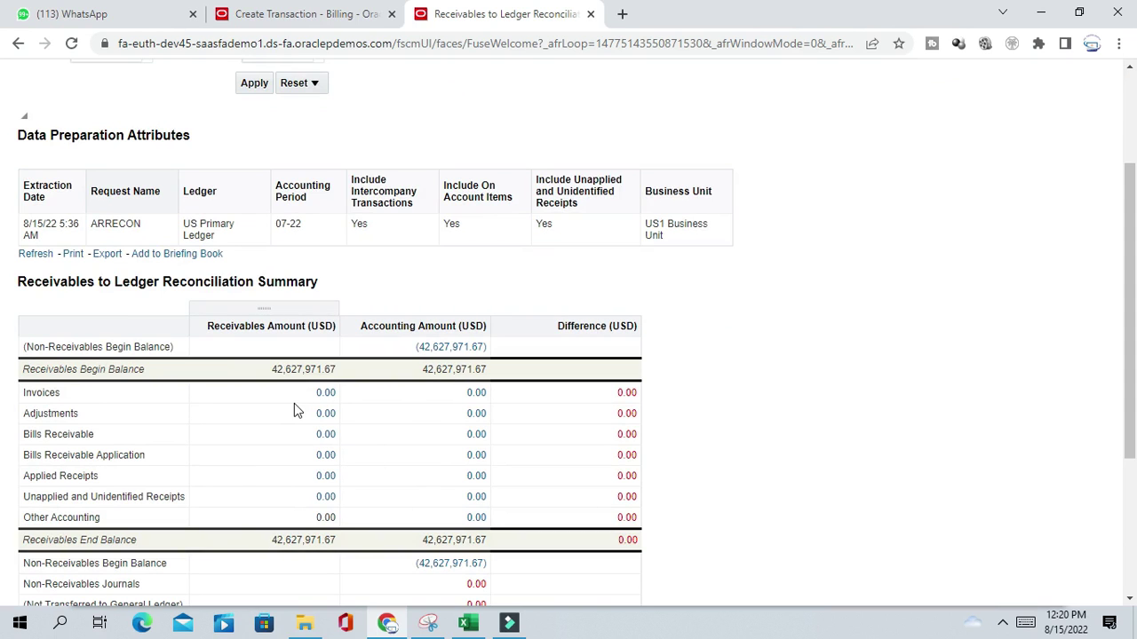
pyautogui.scroll(1, 346, 425)
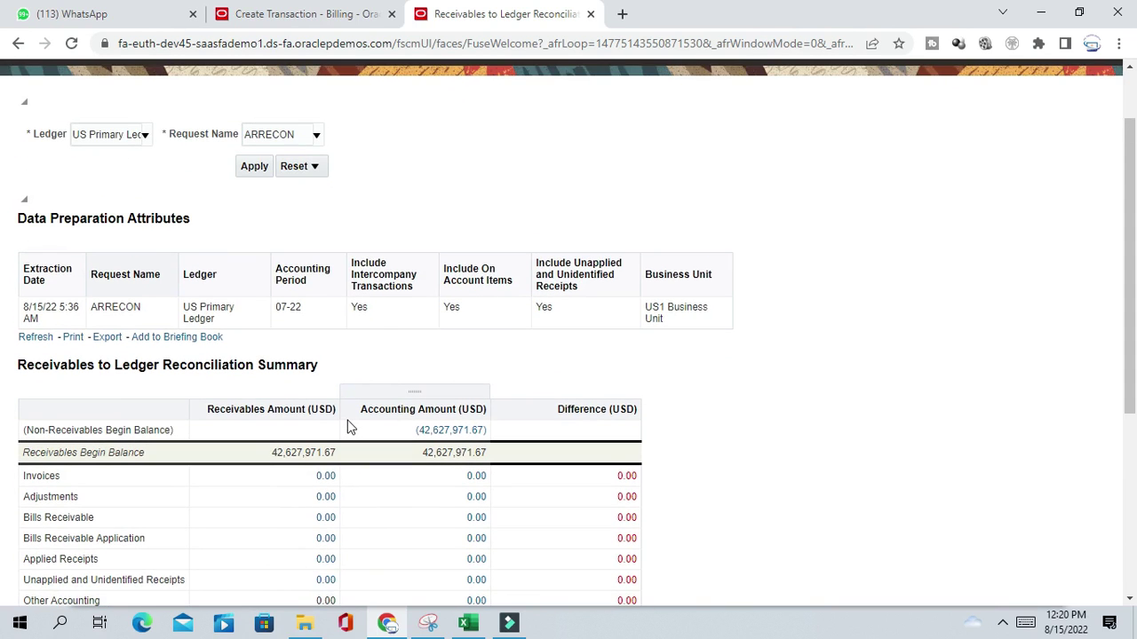
pyautogui.scroll(-1, 346, 425)
pyautogui.scroll(3, 347, 424)
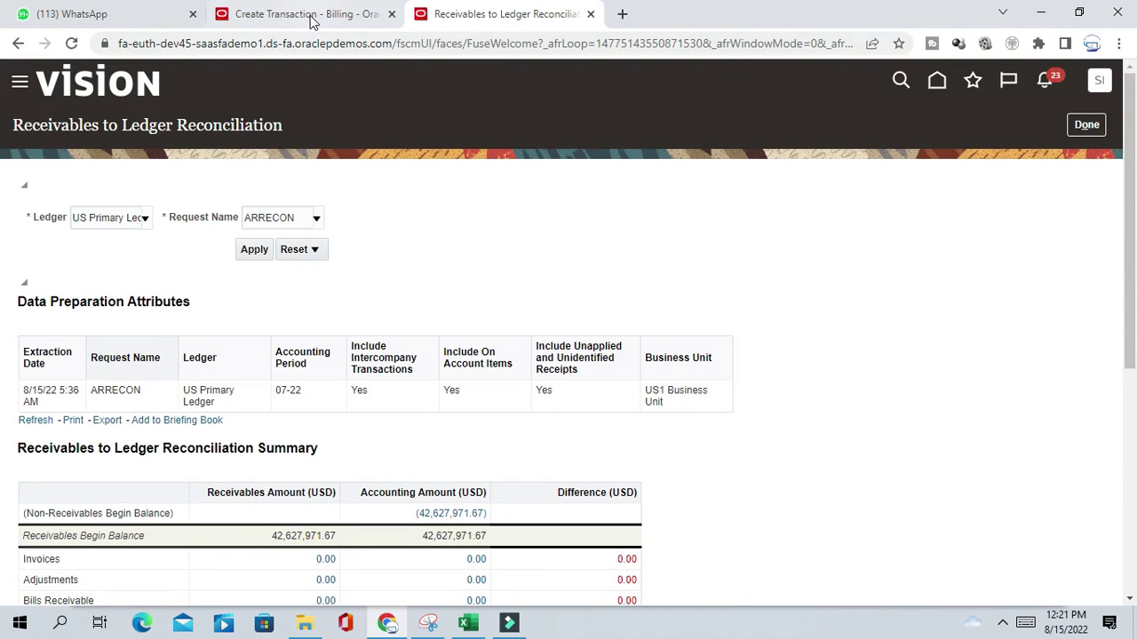
# In a new tab, fill the reconciliation prep request as jul-22 for US Primary Ledger and US1 Business Unit
pyautogui.rightClick(937, 80)
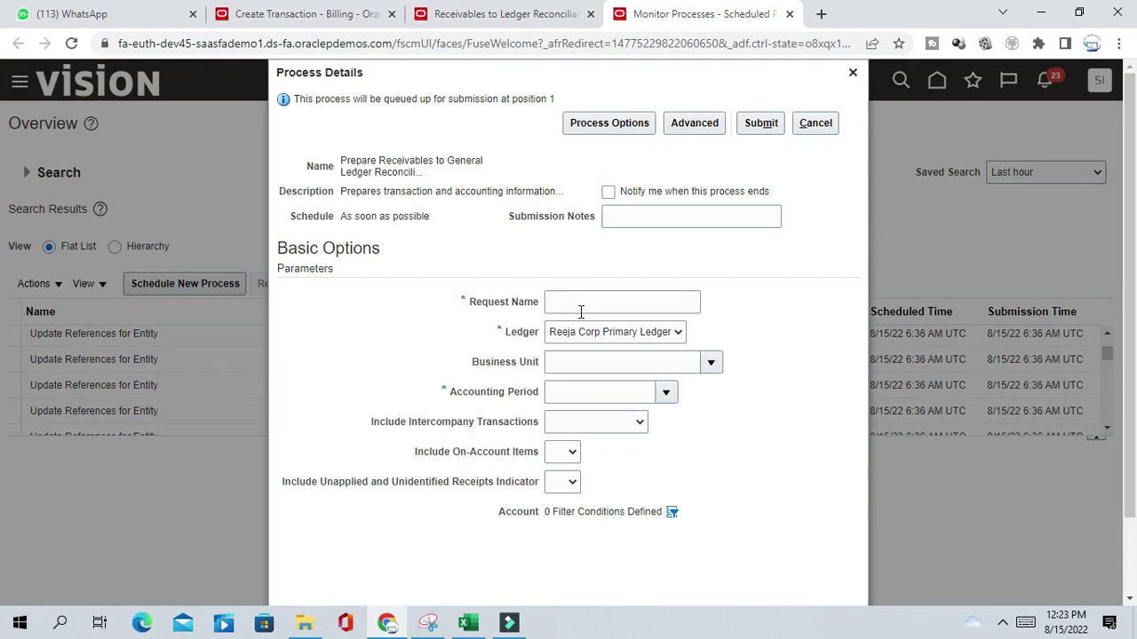
pyautogui.click(614, 303)
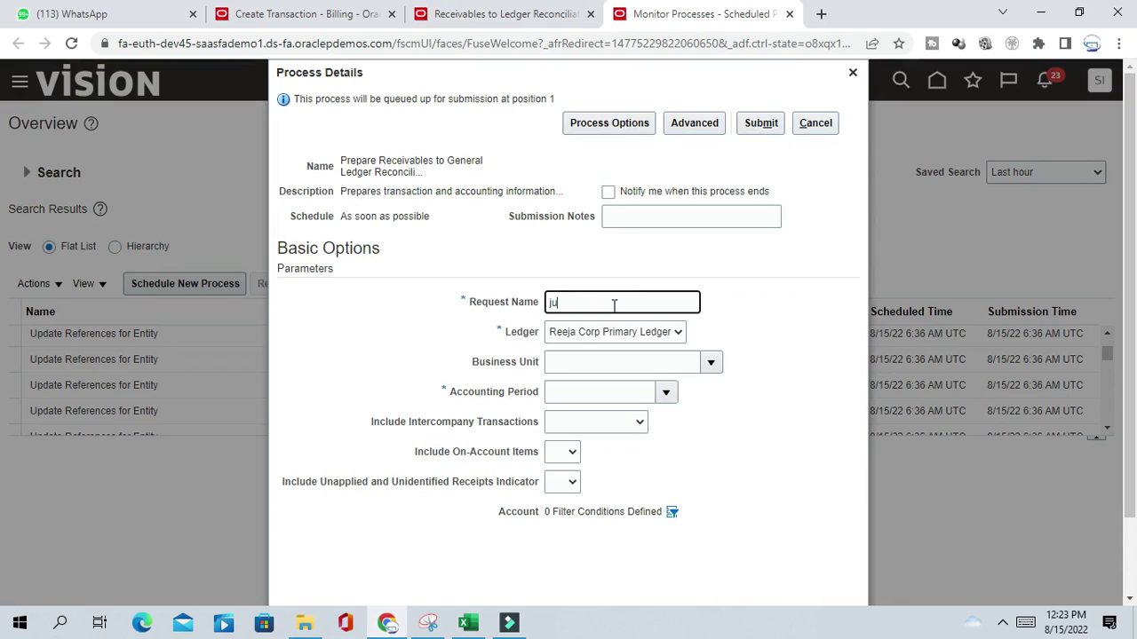
pyautogui.click(678, 331)
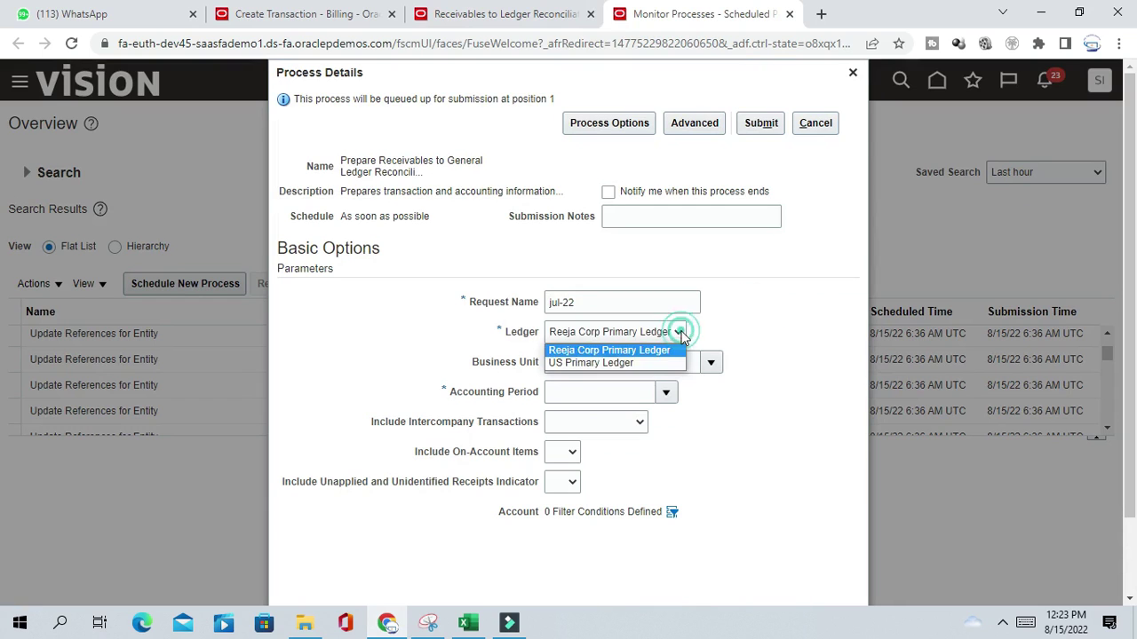
pyautogui.click(647, 364)
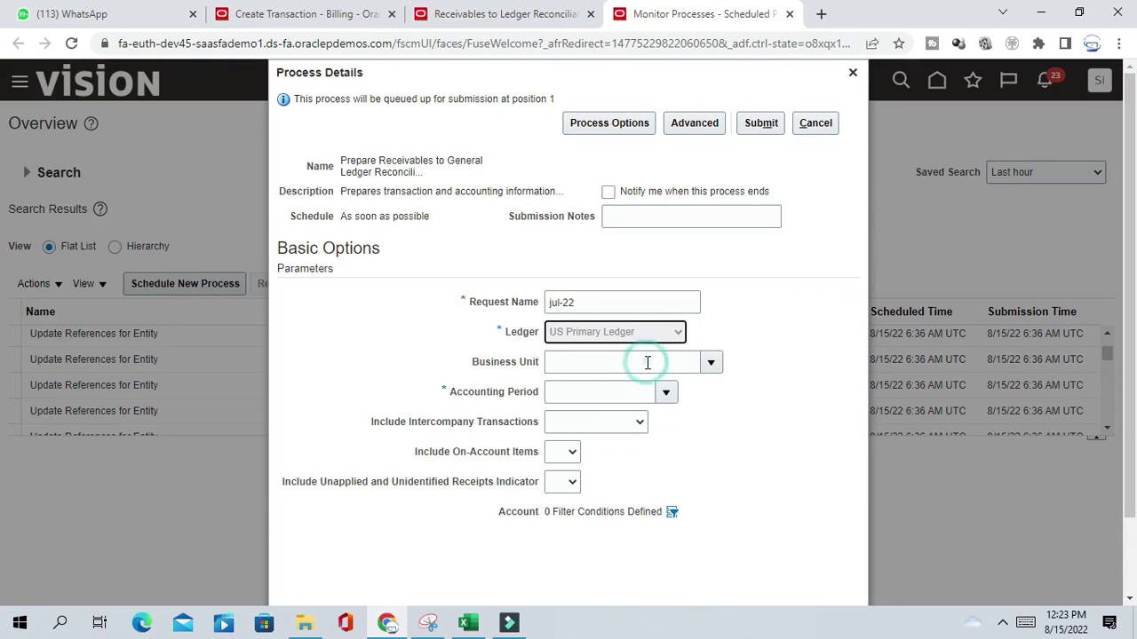
pyautogui.click(711, 365)
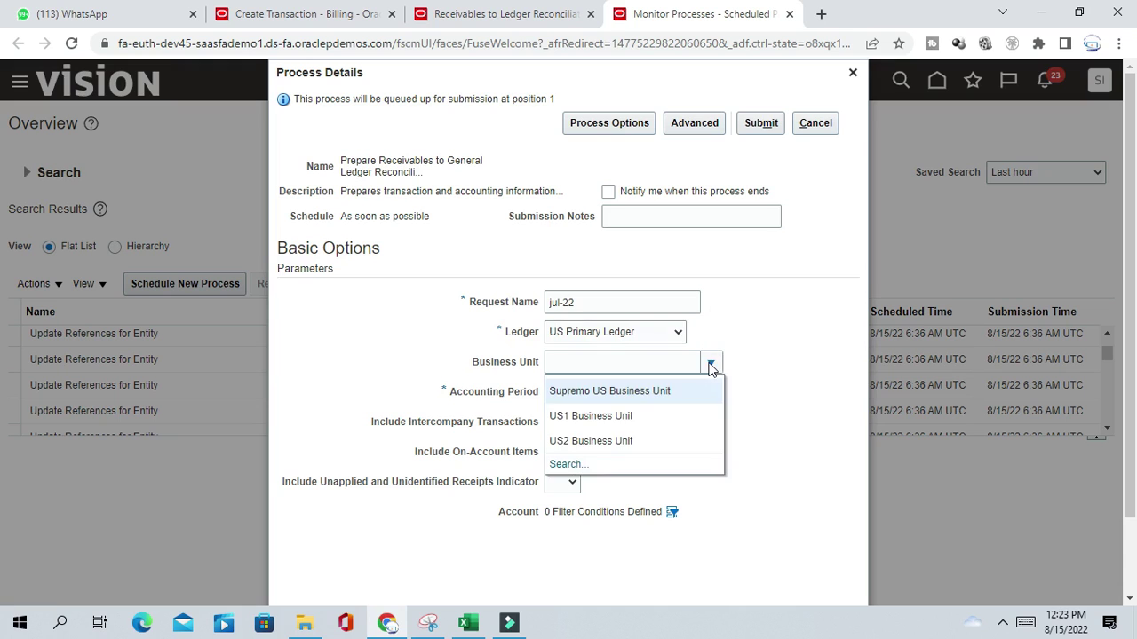
pyautogui.click(579, 416)
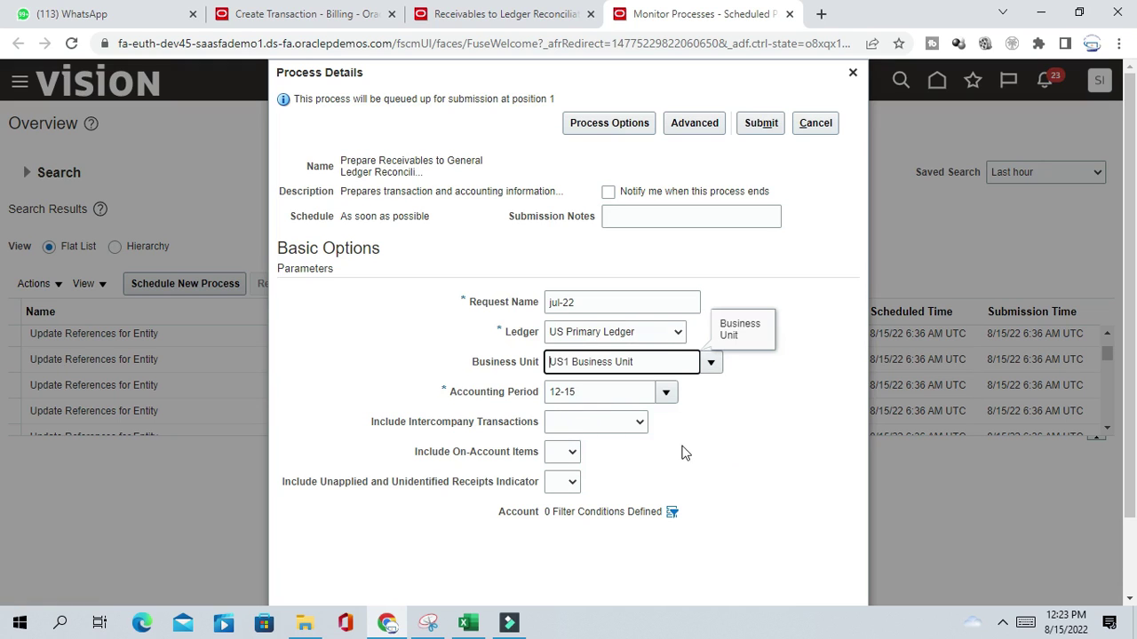
pyautogui.press('Tab')
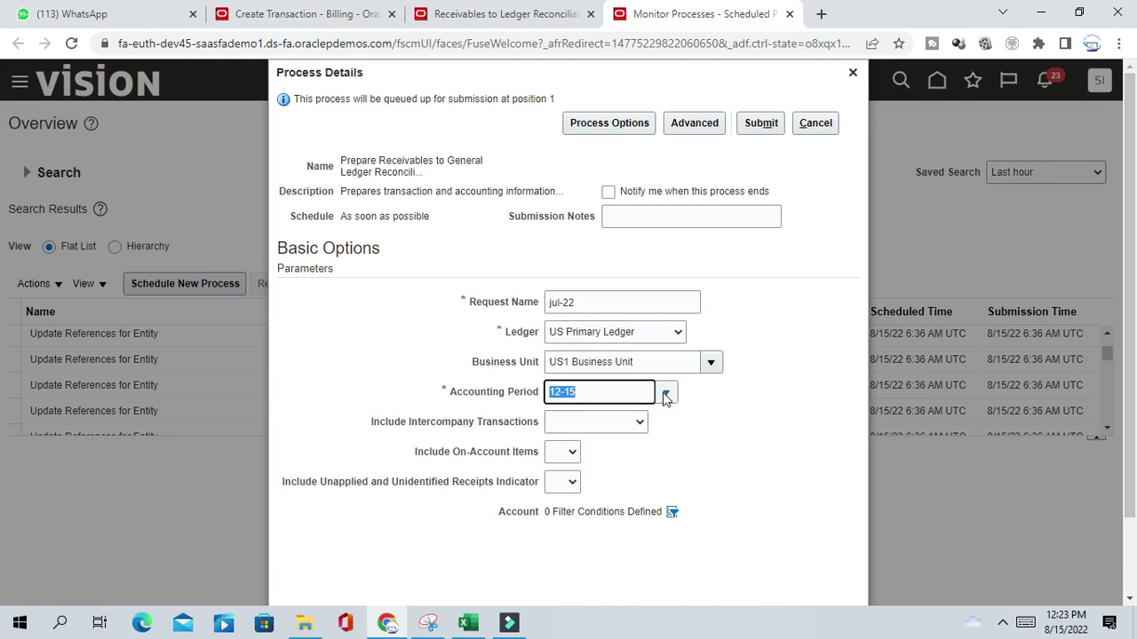
pyautogui.click(665, 391)
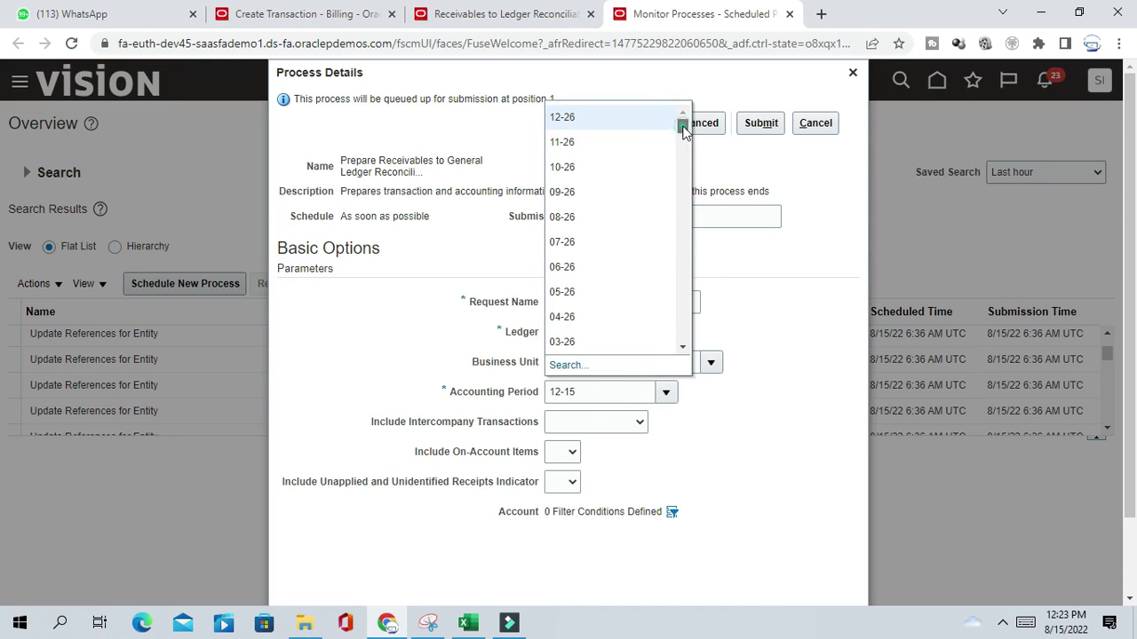
# Choose accounting period 07-22 and submit the data preparation process
pyautogui.moveTo(682, 124); pyautogui.dragTo(679, 168)
pyautogui.scroll(-12, 619, 310)
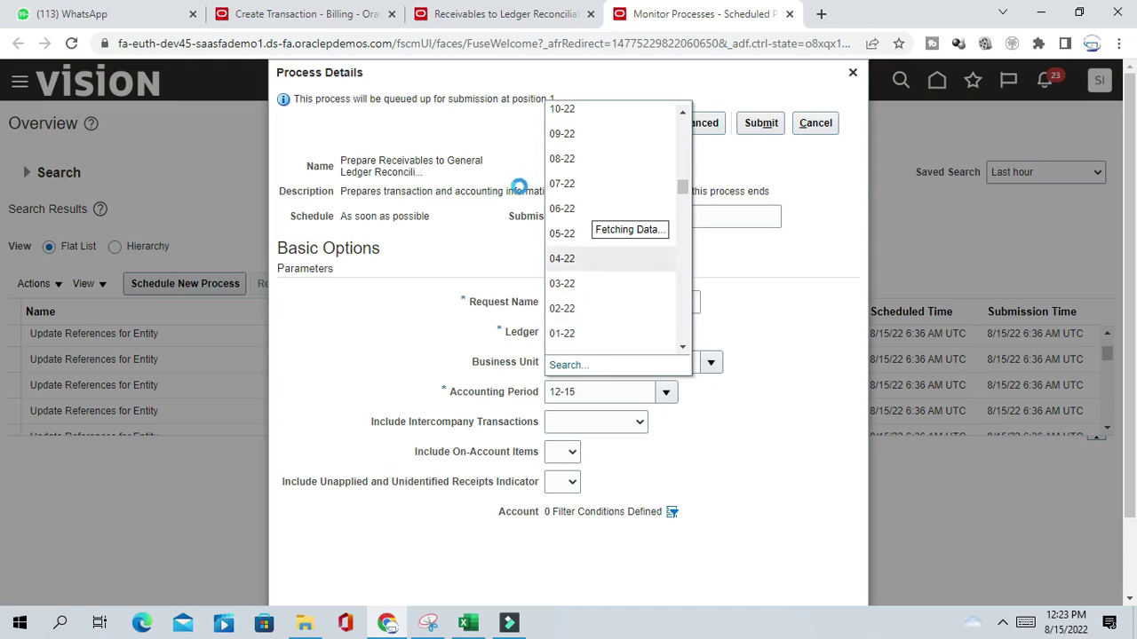
pyautogui.click(682, 113)
pyautogui.click(682, 113)
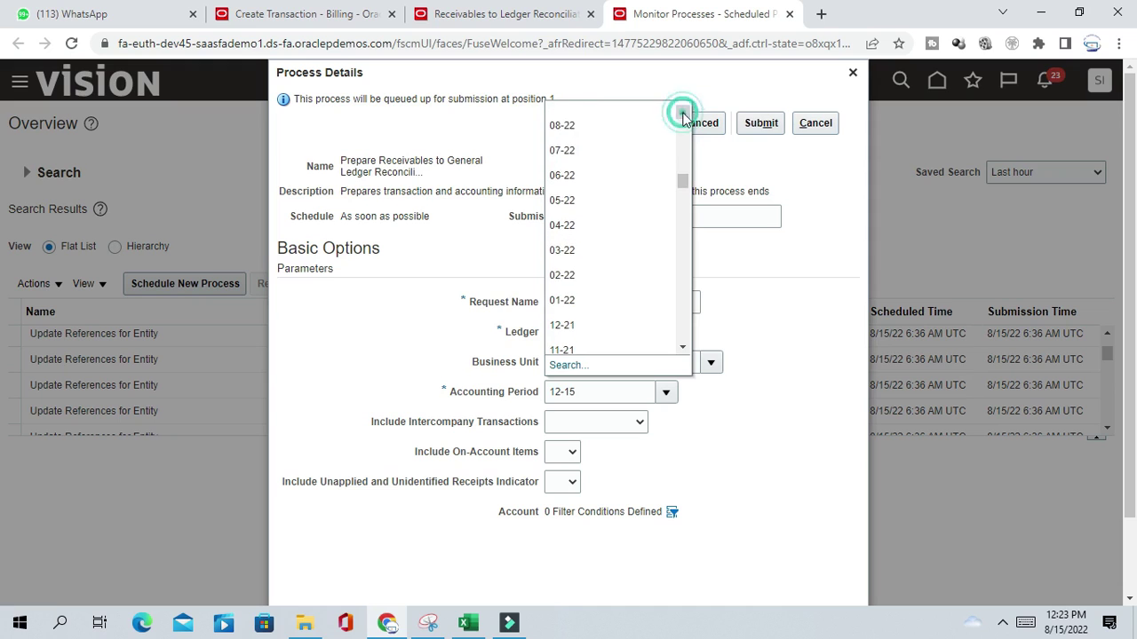
pyautogui.click(551, 148)
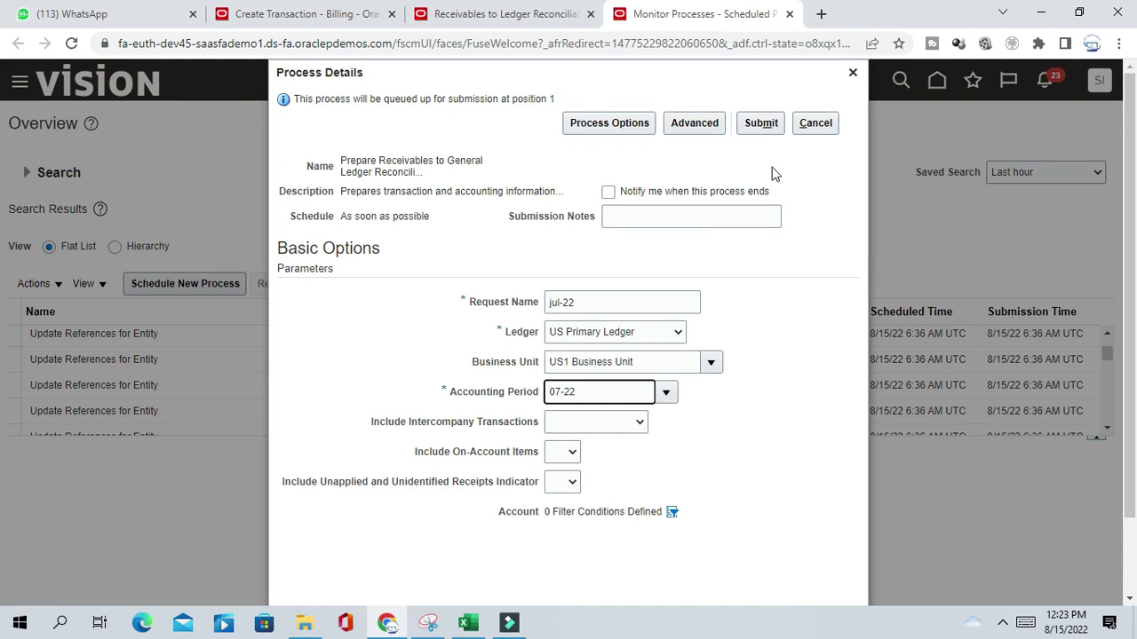
pyautogui.click(769, 127)
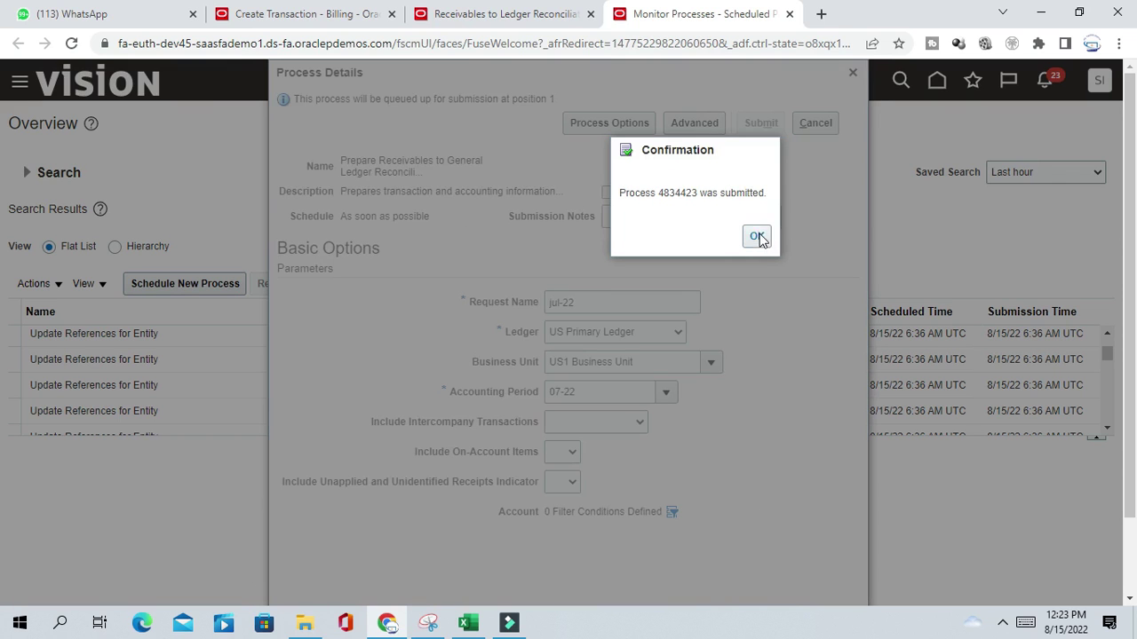
pyautogui.click(756, 236)
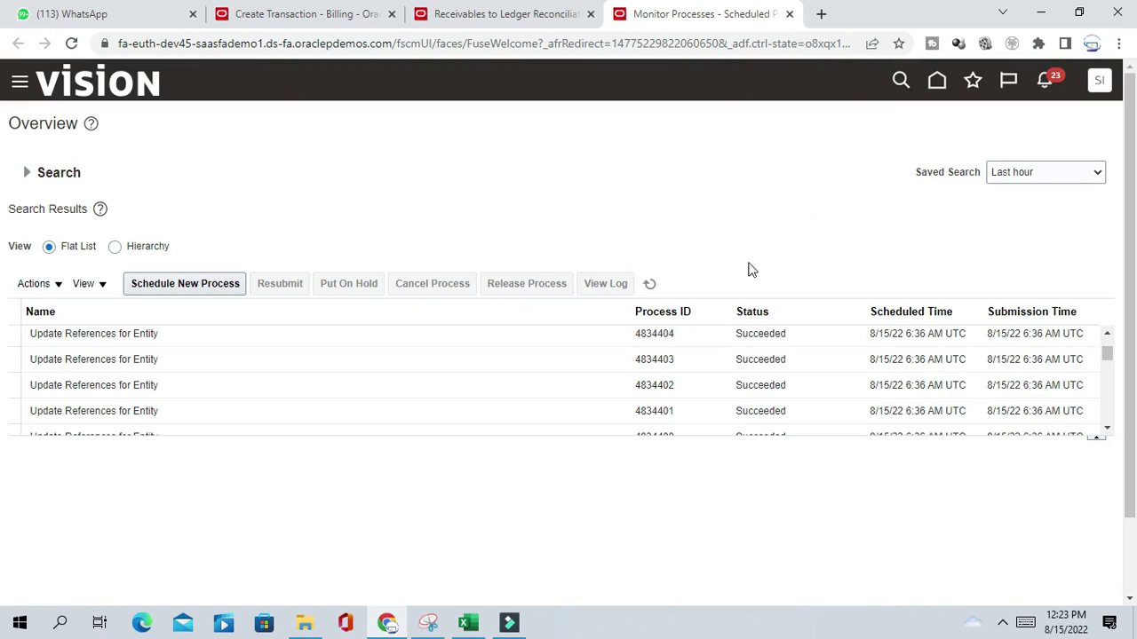
# Refresh the process list until it finishes, then return to the reconciliation report
pyautogui.click(651, 282)
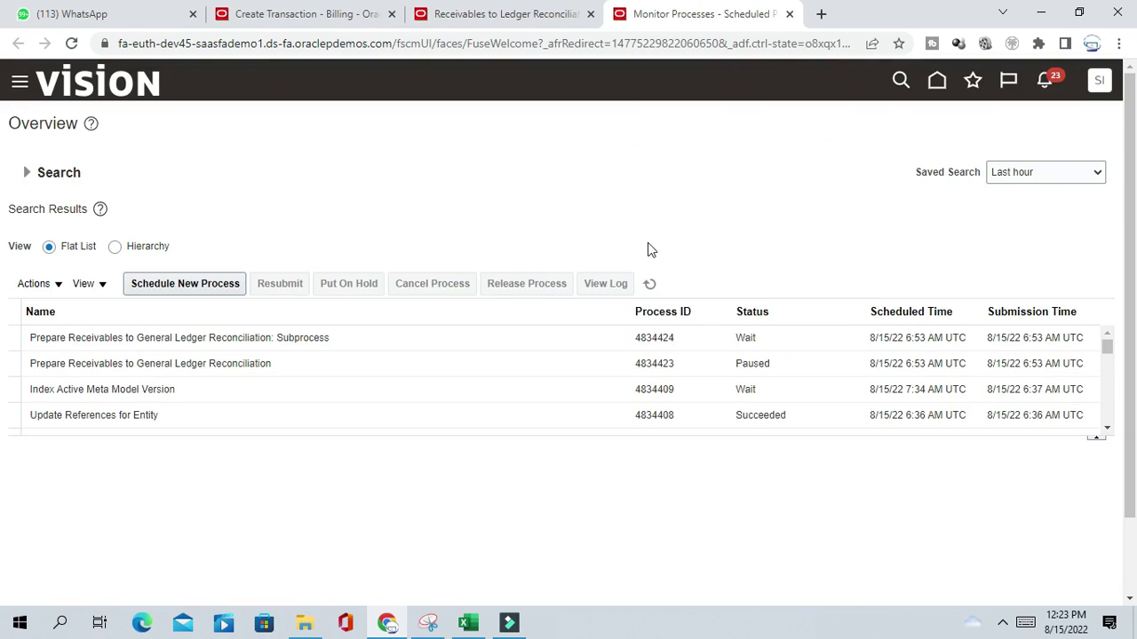
pyautogui.click(650, 283)
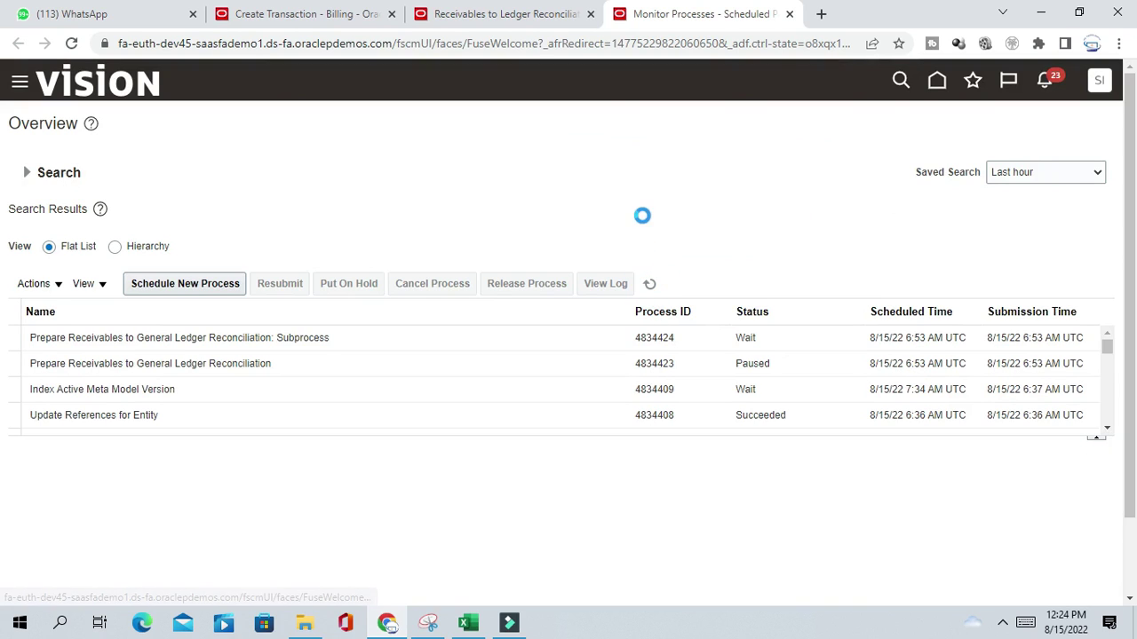
pyautogui.click(652, 284)
pyautogui.hotkey('ctrl', 'shift', 'Tab')
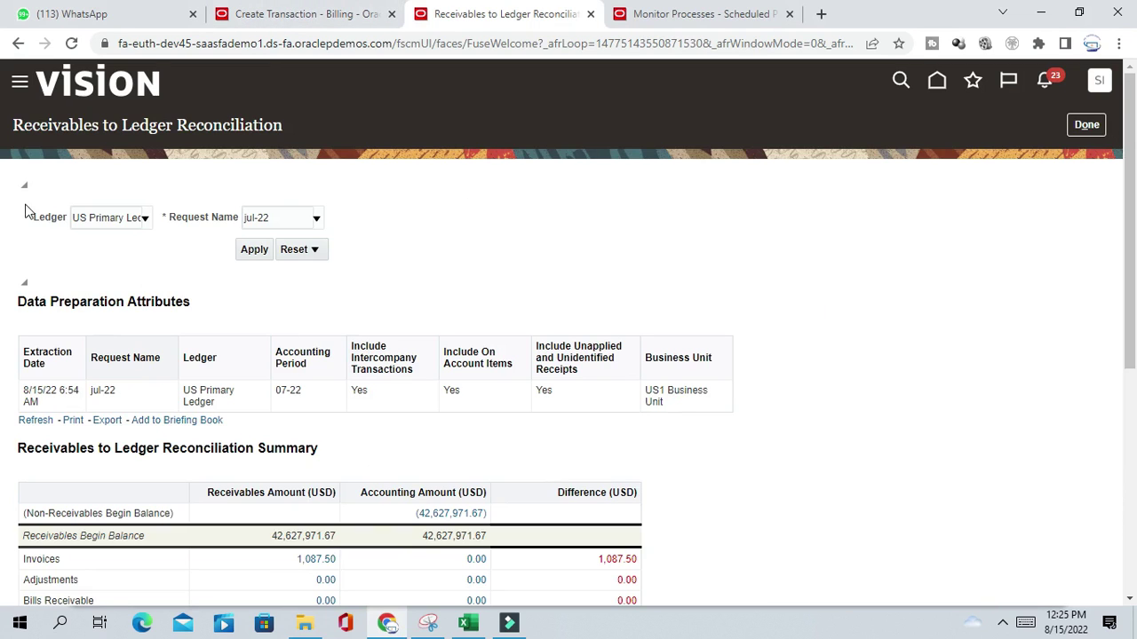
pyautogui.moveTo(16, 209); pyautogui.dragTo(624, 228)
pyautogui.click(801, 287)
pyautogui.scroll(-3, 621, 320)
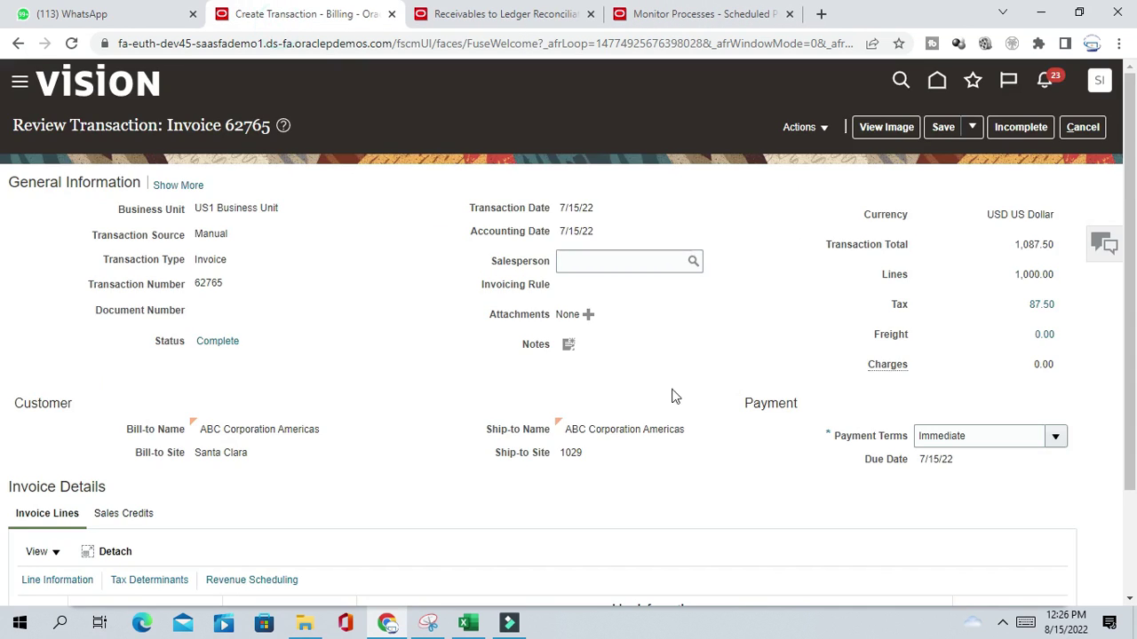
pyautogui.scroll(-2, 683, 398)
pyautogui.scroll(2, 700, 398)
pyautogui.moveTo(1005, 248); pyautogui.dragTo(1078, 255)
pyautogui.click(504, 14)
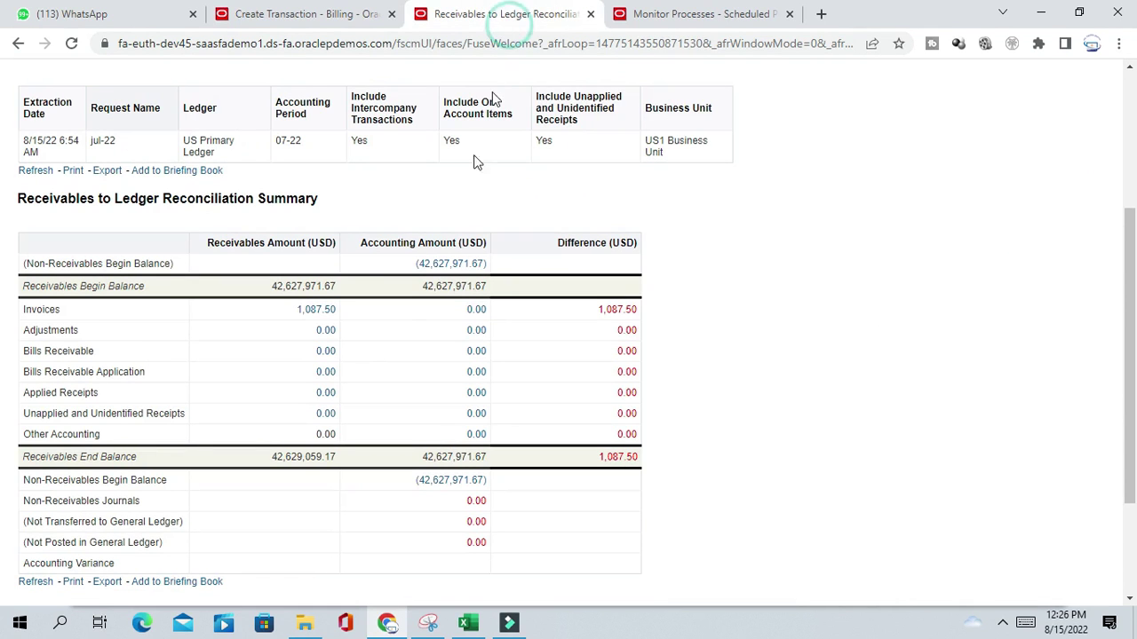
pyautogui.click(283, 313)
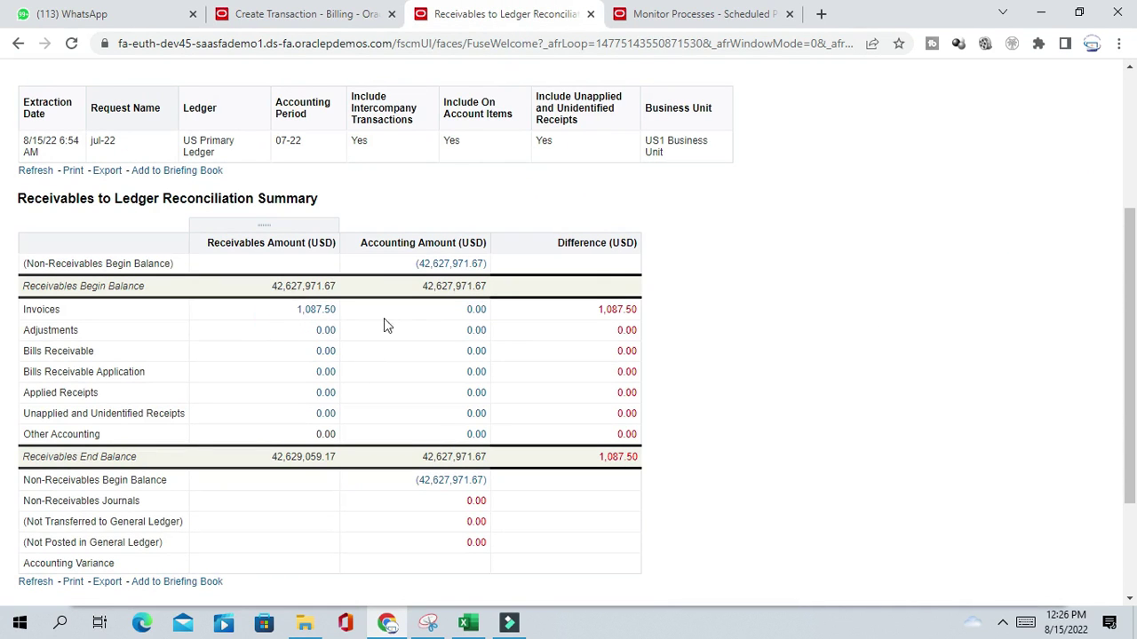
pyautogui.click(458, 307)
pyautogui.click(953, 350)
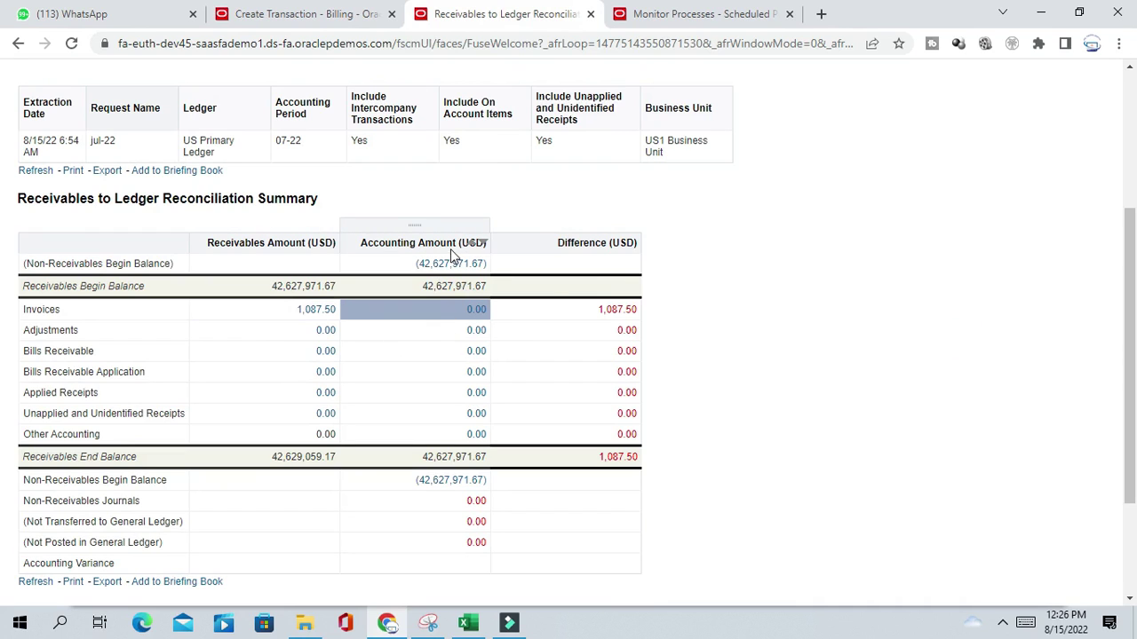
pyautogui.click(913, 283)
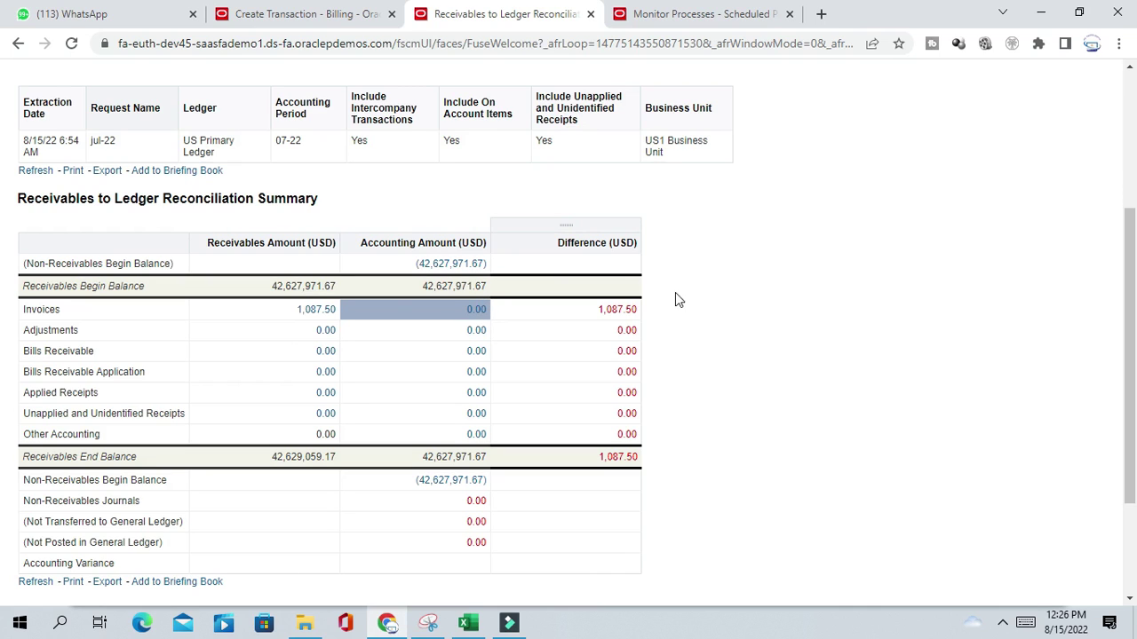
pyautogui.click(586, 311)
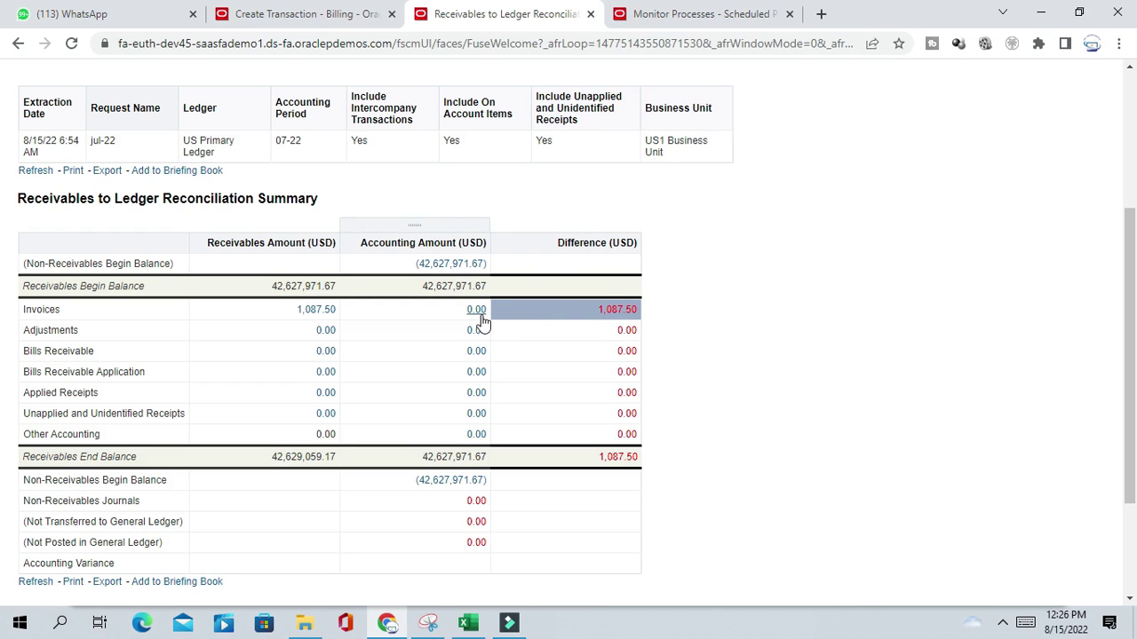
pyautogui.scroll(2, 482, 324)
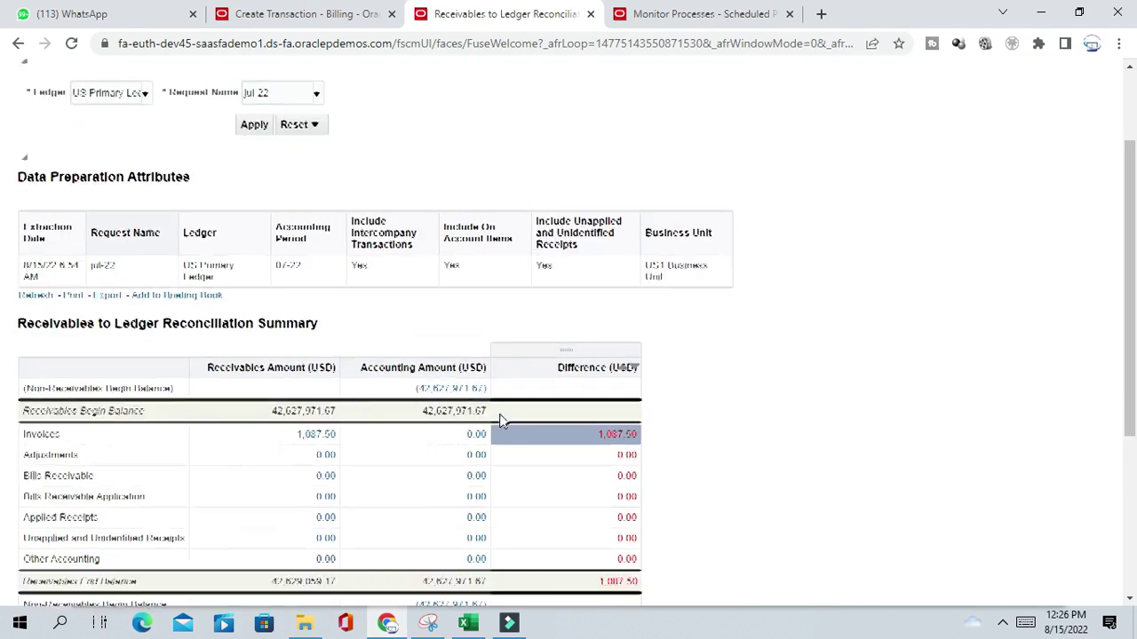
pyautogui.scroll(-2, 500, 423)
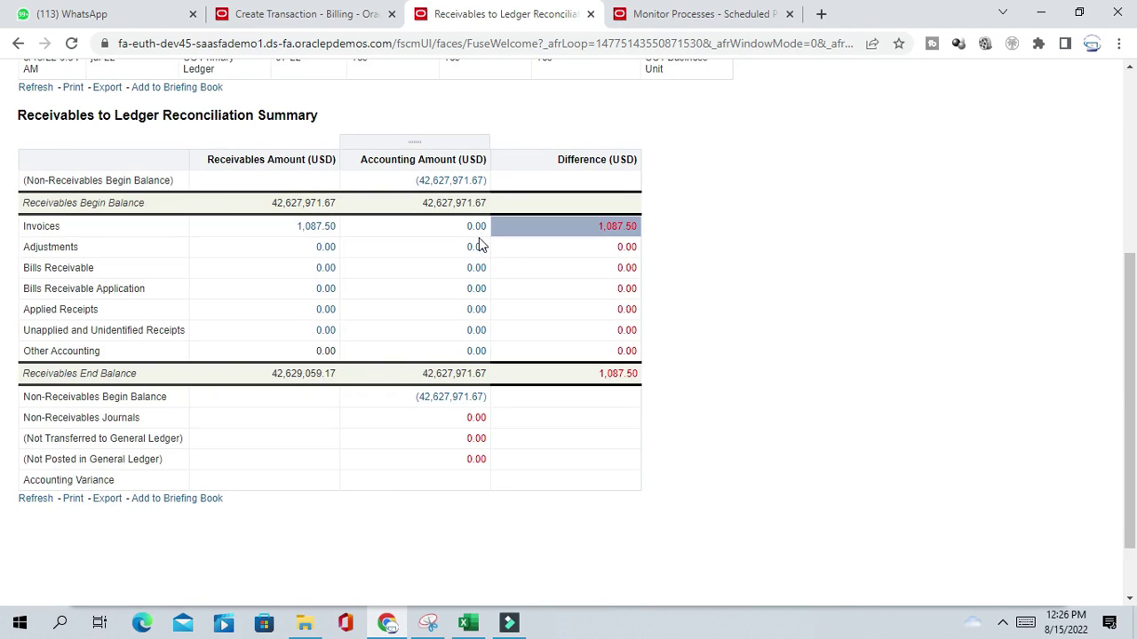
pyautogui.scroll(1, 500, 292)
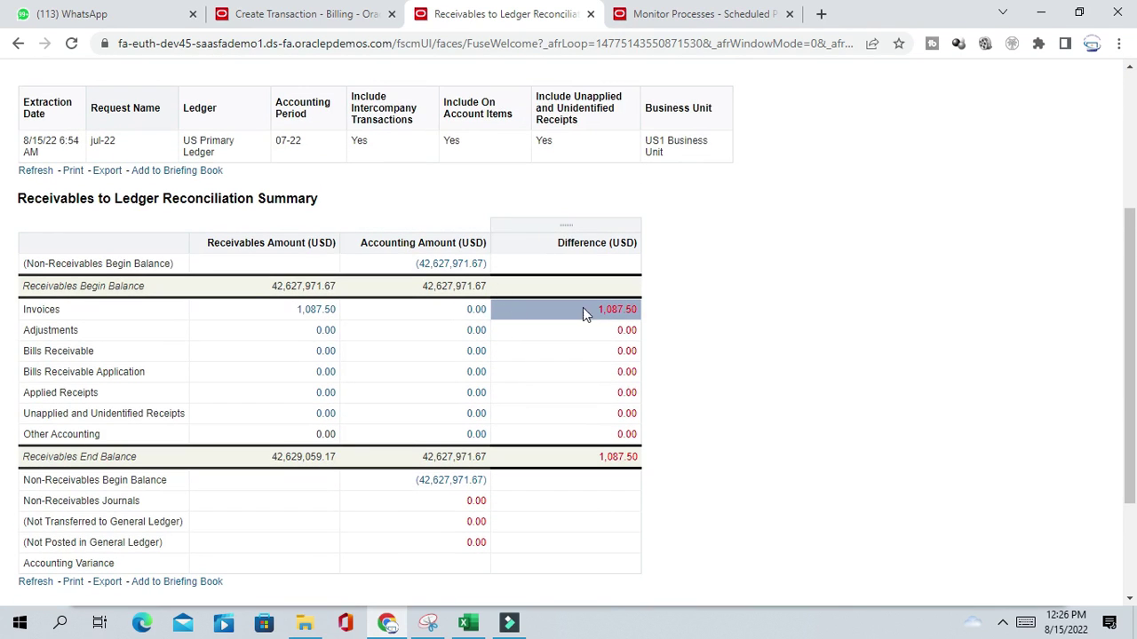